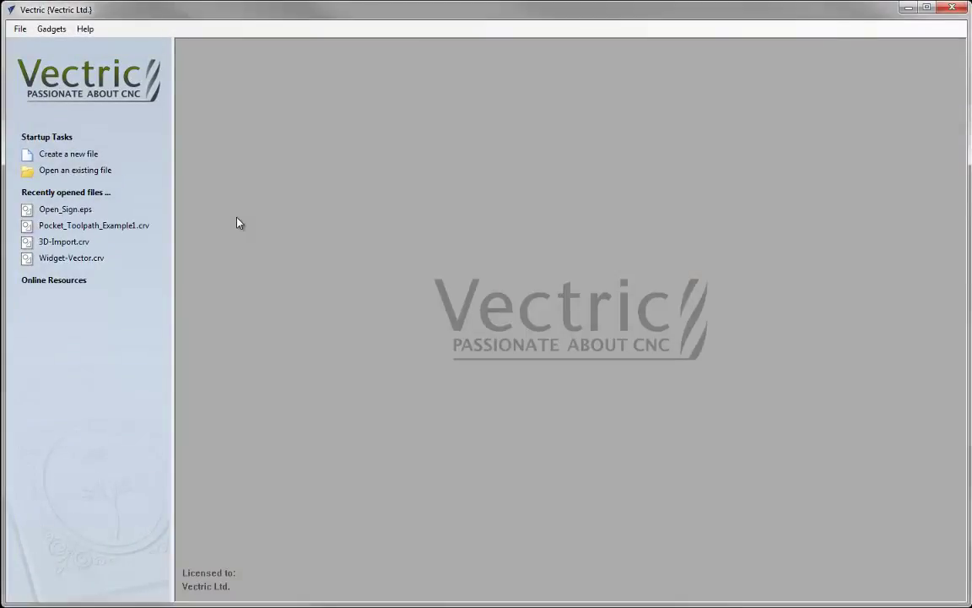
- Create a new job 15 inches wide and 10 inches high, 0.5 inches thick, with the XY datum at the centre
left_click(75, 156)
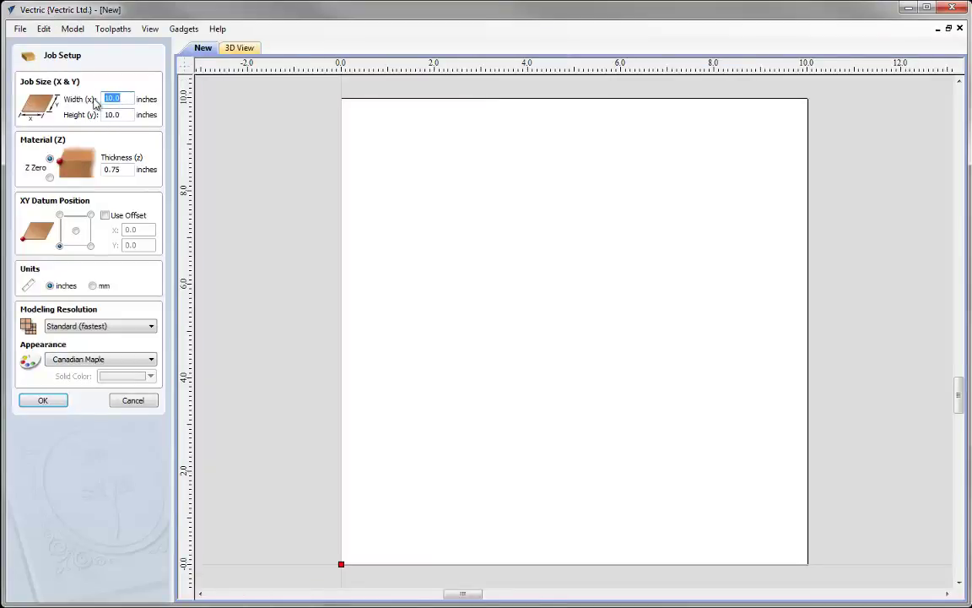
type("15")
key("Tab")
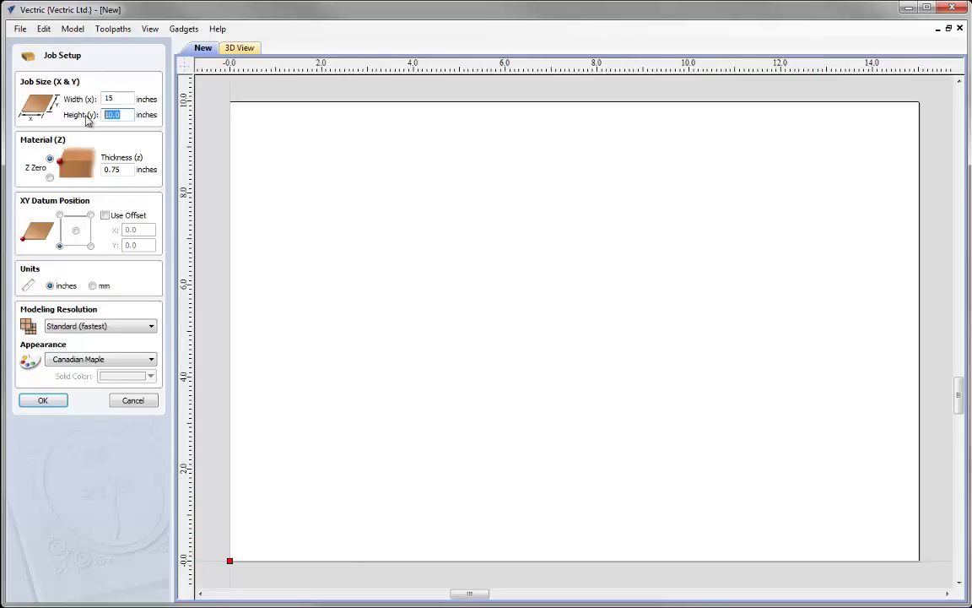
type("10")
key("Tab")
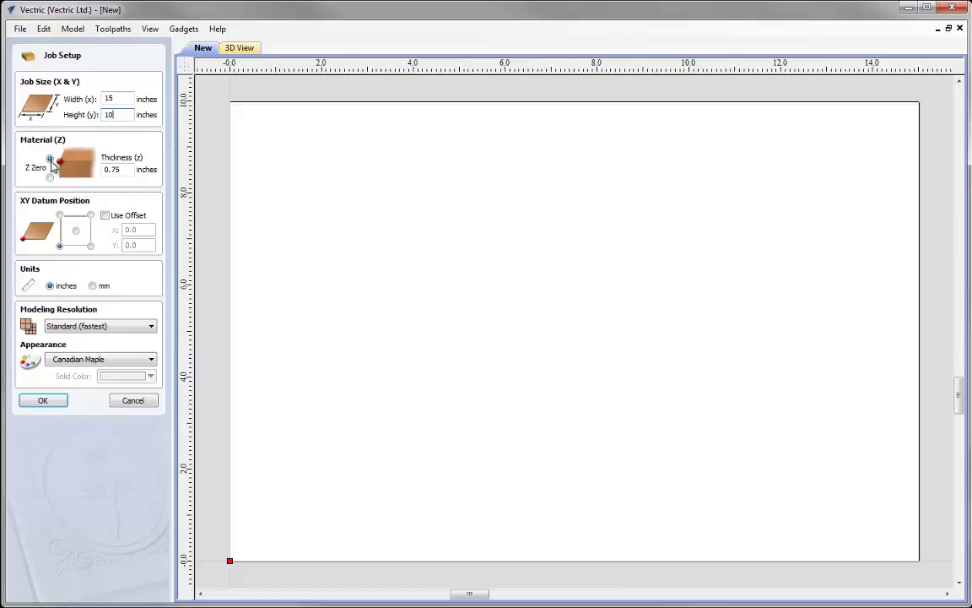
double_click(112, 170)
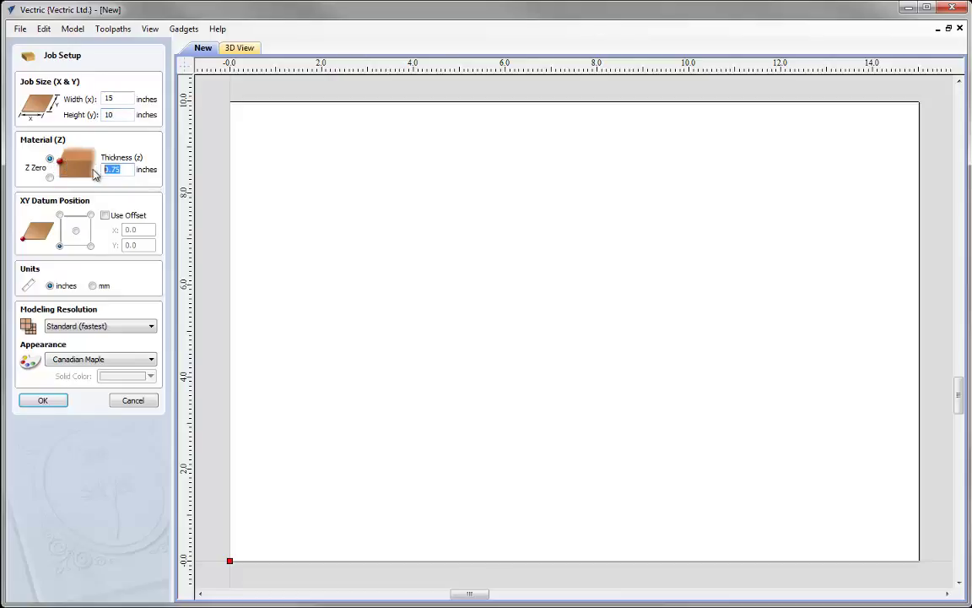
type("0.5")
left_click(76, 230)
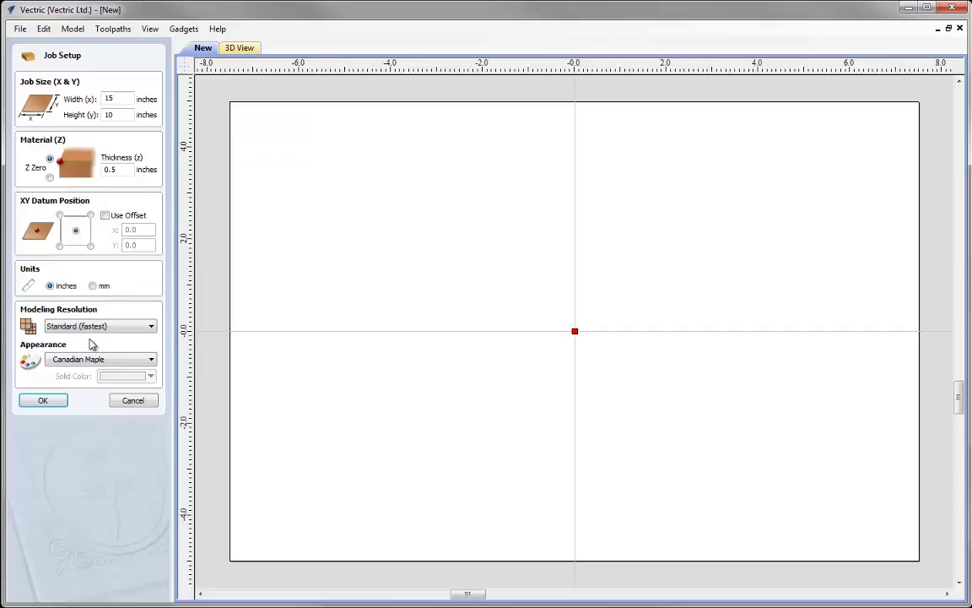
left_click(43, 402)
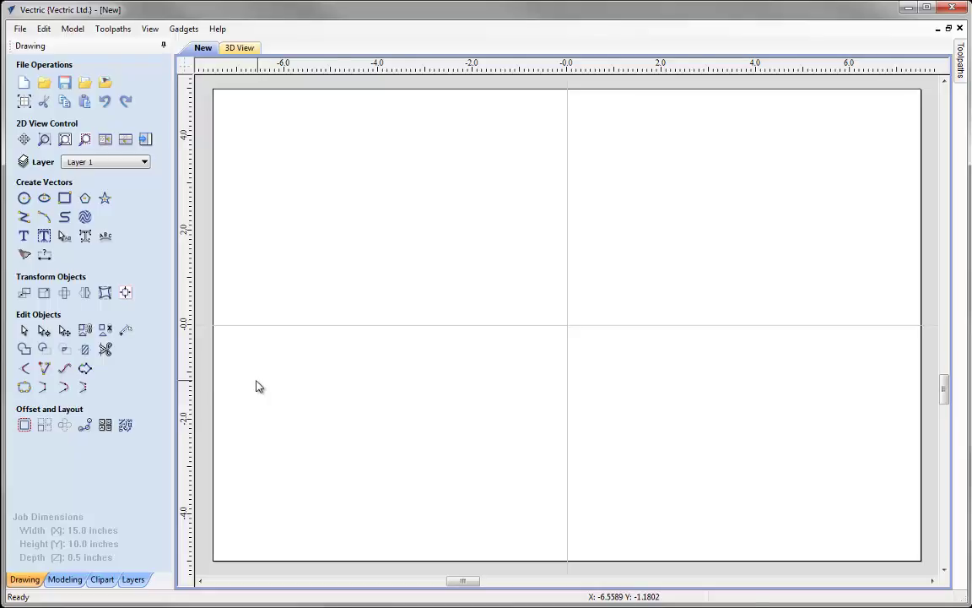
- Draw an ellipse 12 inches wide and 7.5 inches high, centred on the job origin
left_click(45, 201)
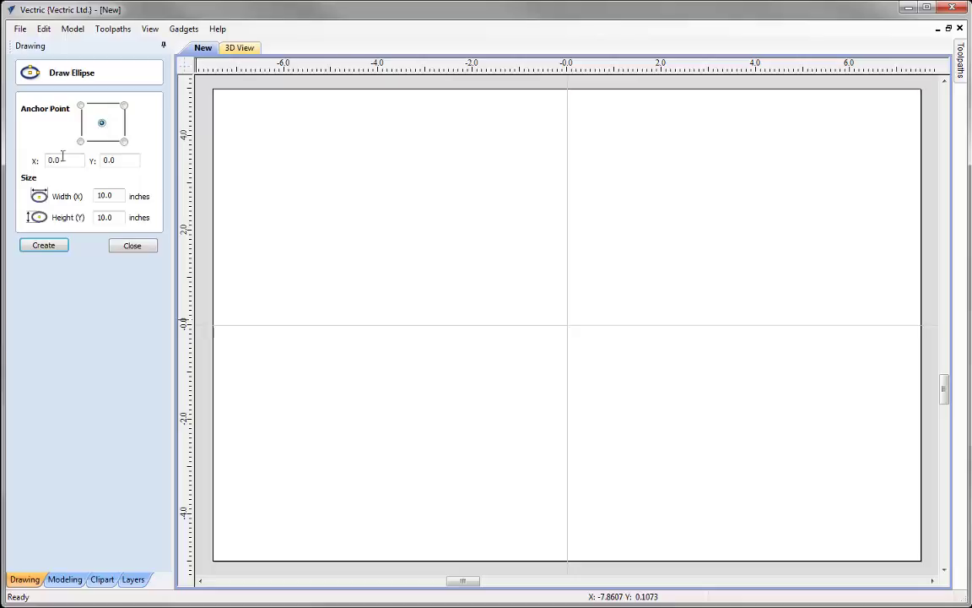
double_click(107, 195)
type("12")
double_click(121, 218)
type("7.5")
left_click(65, 245)
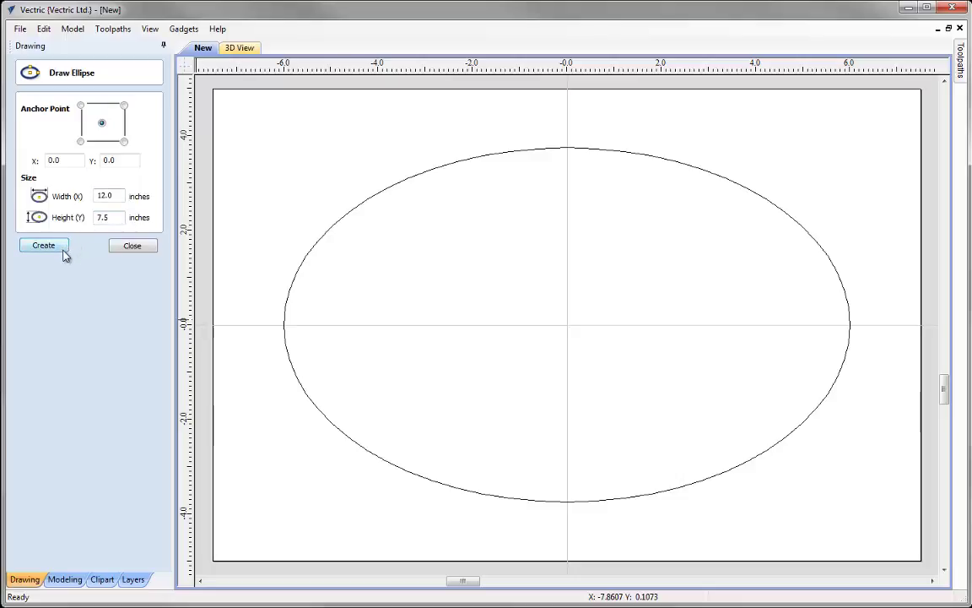
- Add a larger concentric ellipse 13 inches wide and 8.5 inches high, and finish drawing ellipses
double_click(118, 196)
type("13")
key("Tab")
type("8.5")
left_click(61, 245)
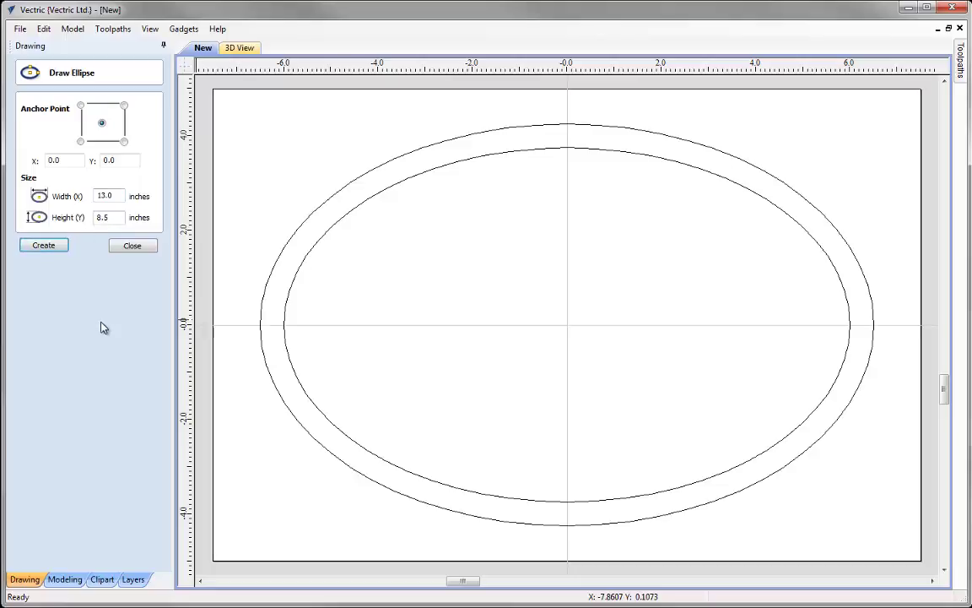
left_click(132, 247)
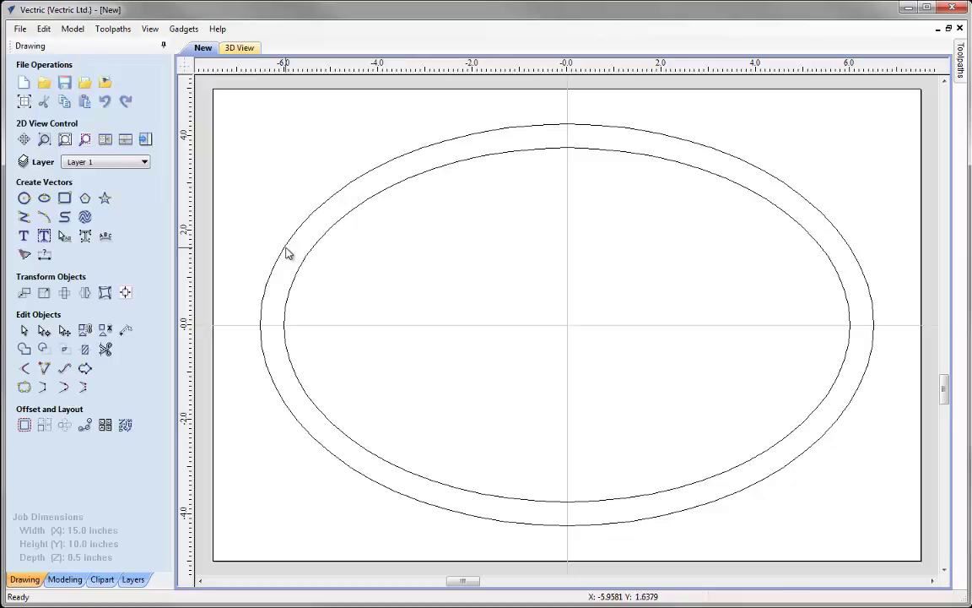
left_click(285, 250)
left_click(300, 269)
left_click(246, 232)
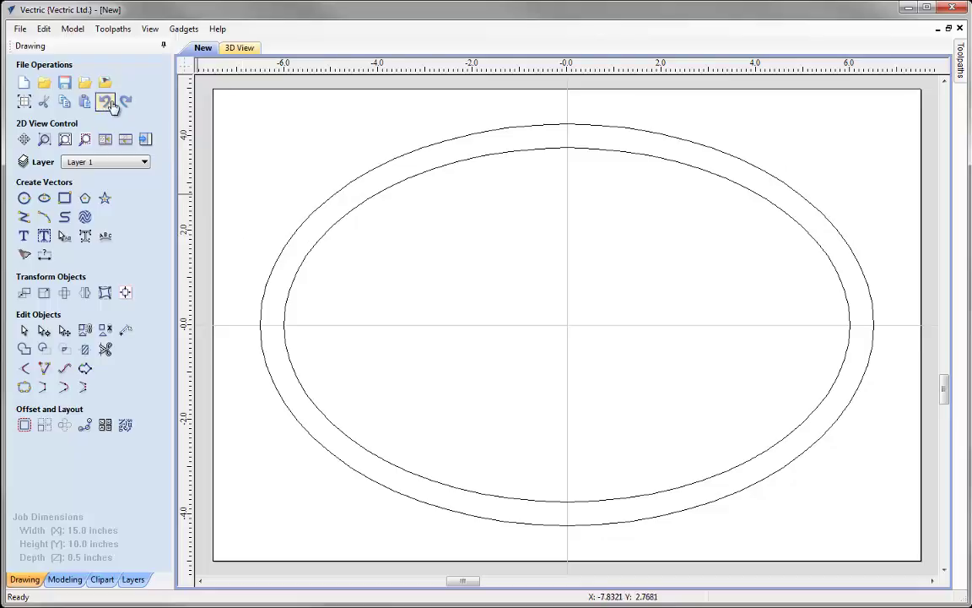
- Import the vectors from the file Open_Sign.eps into the job
left_click(85, 84)
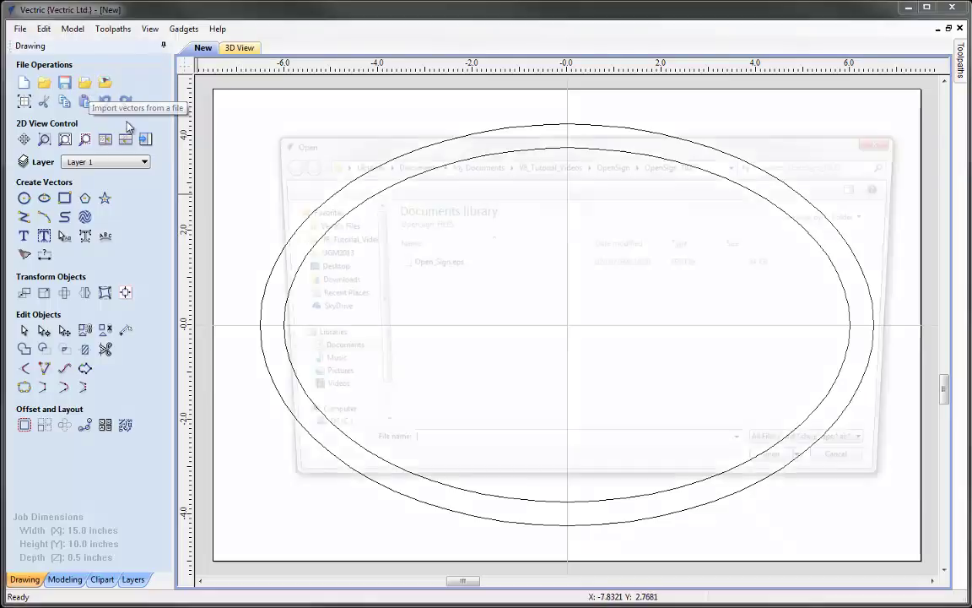
left_click(426, 262)
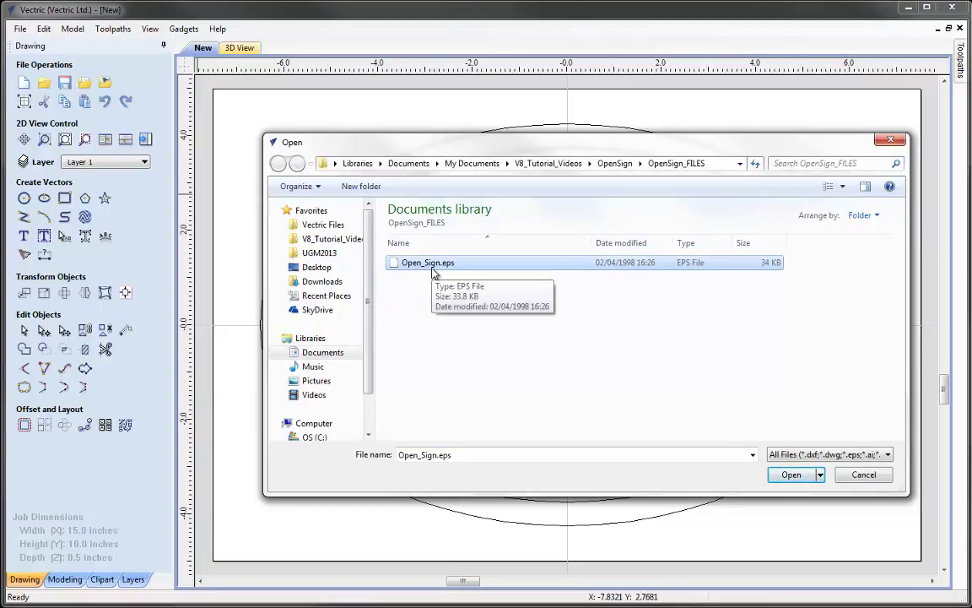
left_click(791, 475)
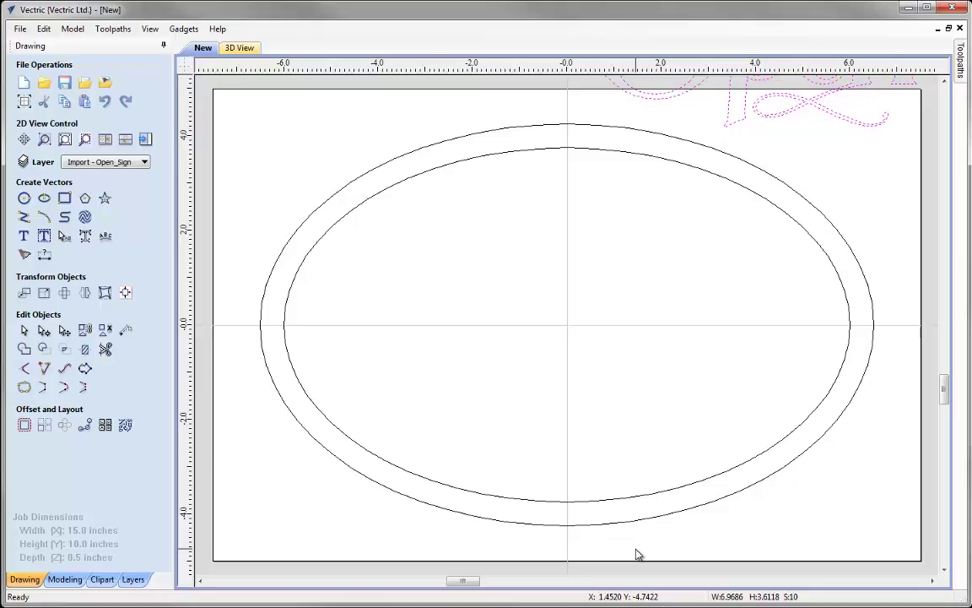
- Move the imported Open lettering inside the inner ellipse and scale it freehand to about 7.53 by 3.90 inches
left_click(65, 141)
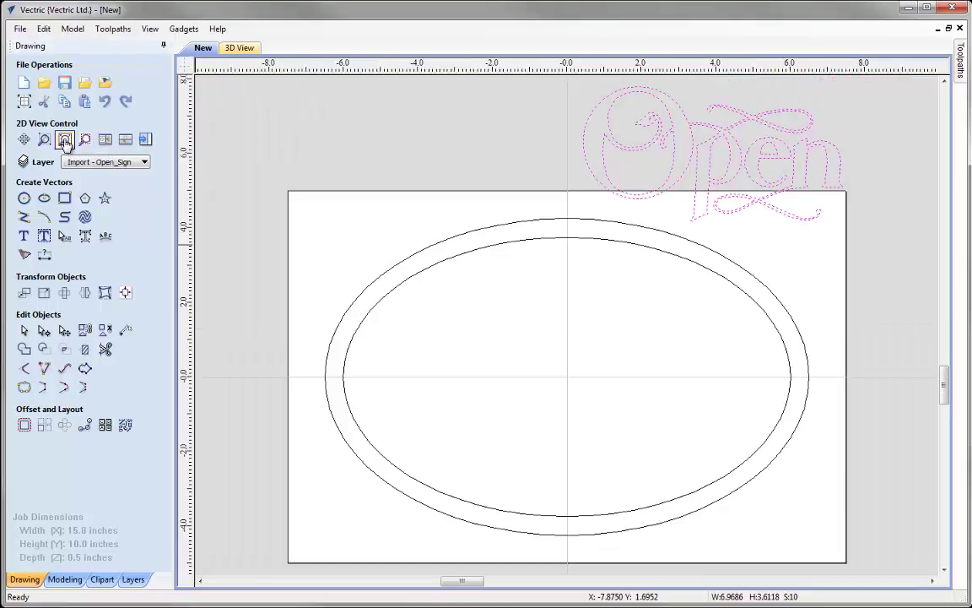
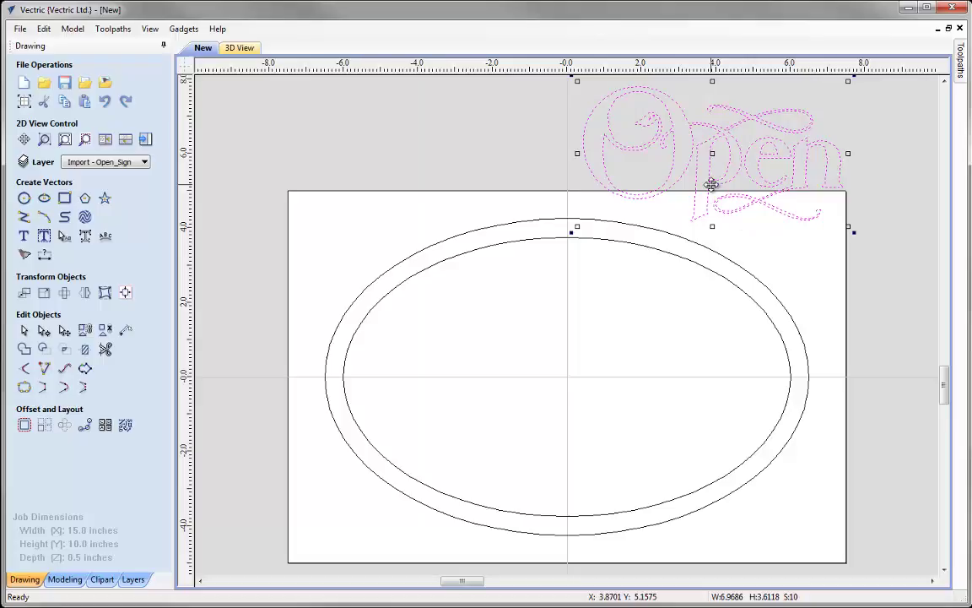
left_click_drag(712, 184, 560, 397)
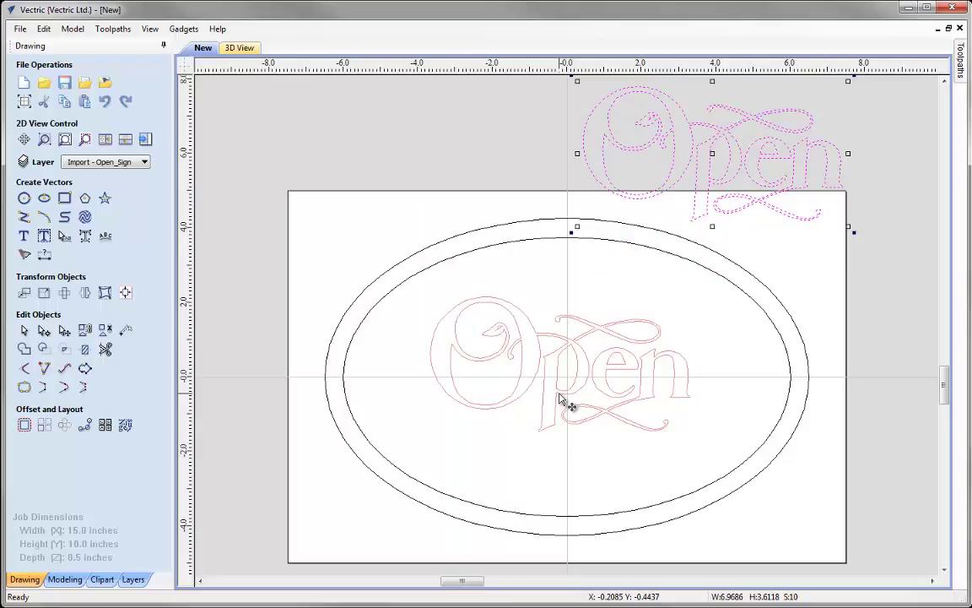
left_click_drag(559, 394, 560, 393)
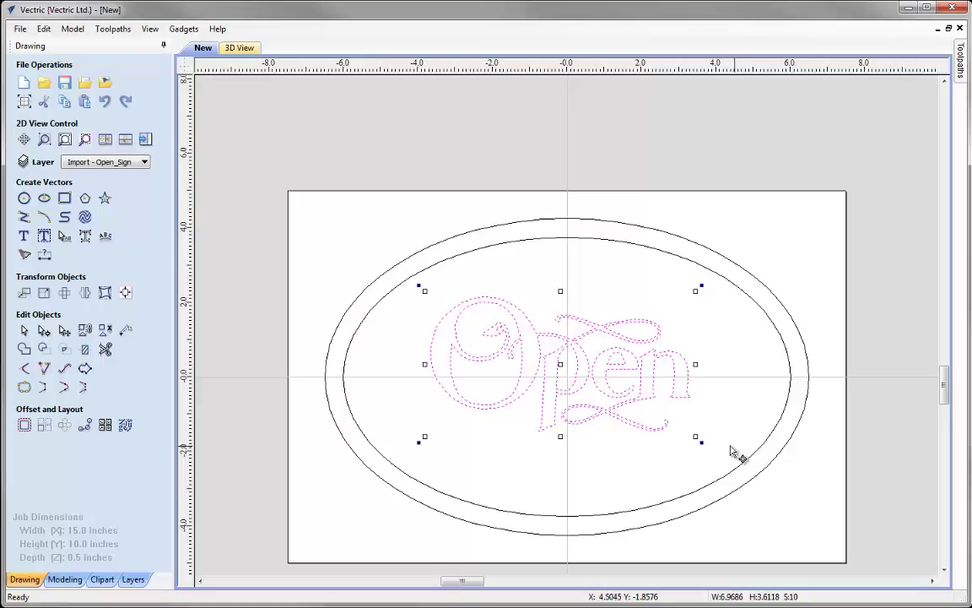
left_click_drag(695, 436, 747, 464)
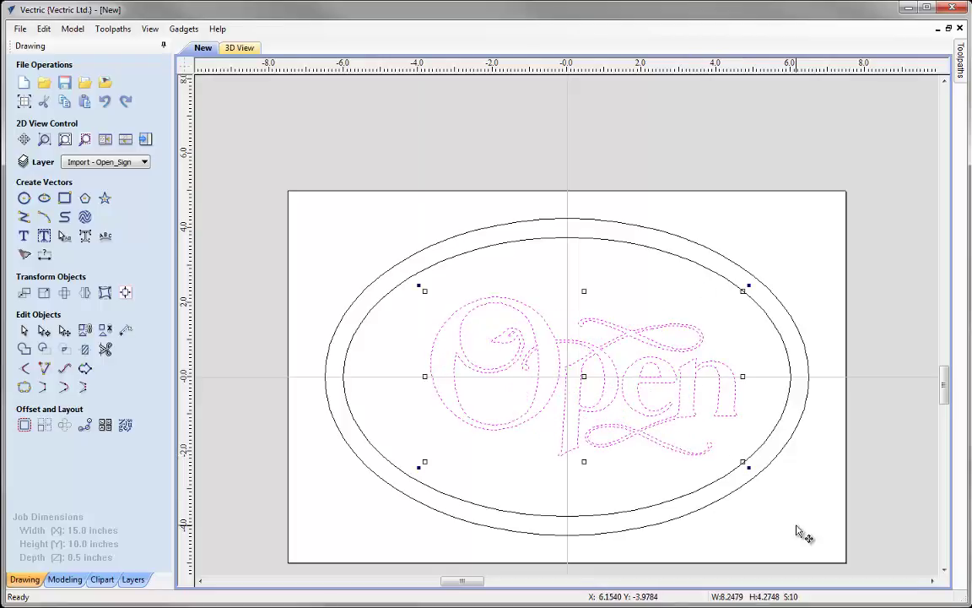
mouse_move(743, 290)
left_mouse_down()
mouse_move(761, 277)
mouse_move(713, 304)
mouse_move(746, 286)
mouse_move(730, 298)
left_mouse_up()
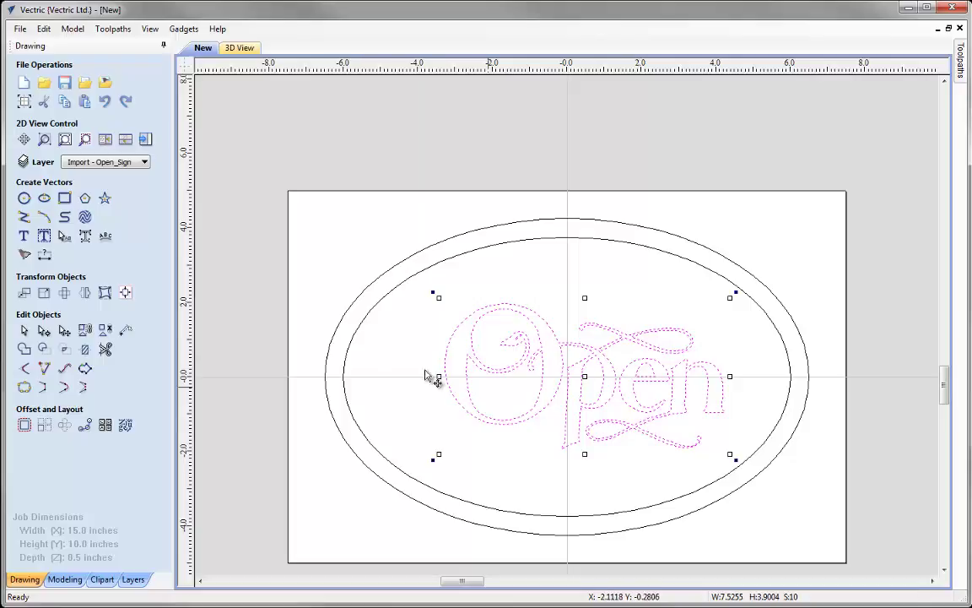
- Centre the Open lettering both horizontally and vertically in the material
left_click(125, 293)
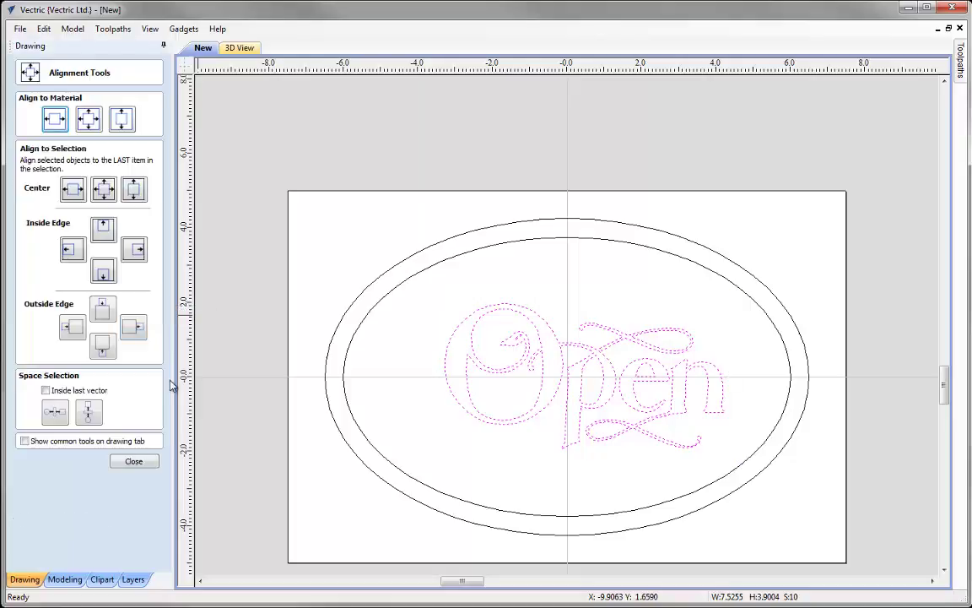
left_click(89, 121)
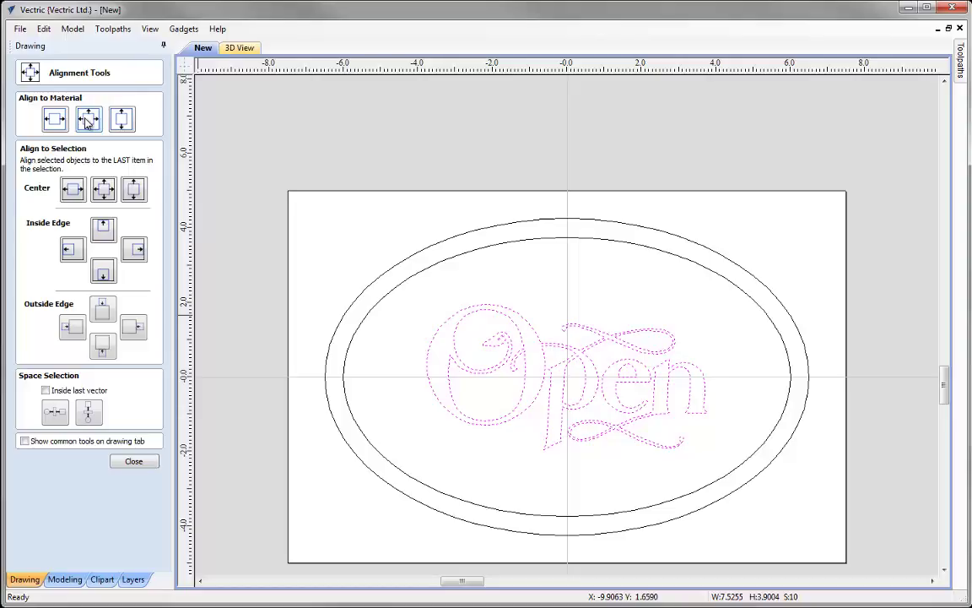
left_click(134, 461)
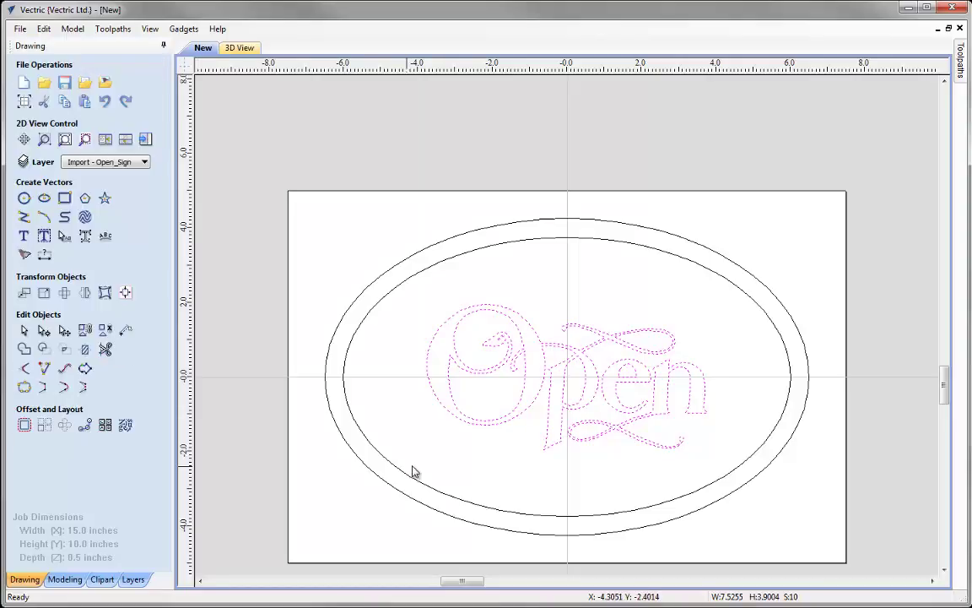
- Resize the Open lettering proportionally about its centre to a width of 9 inches, and deselect it
left_click(44, 293)
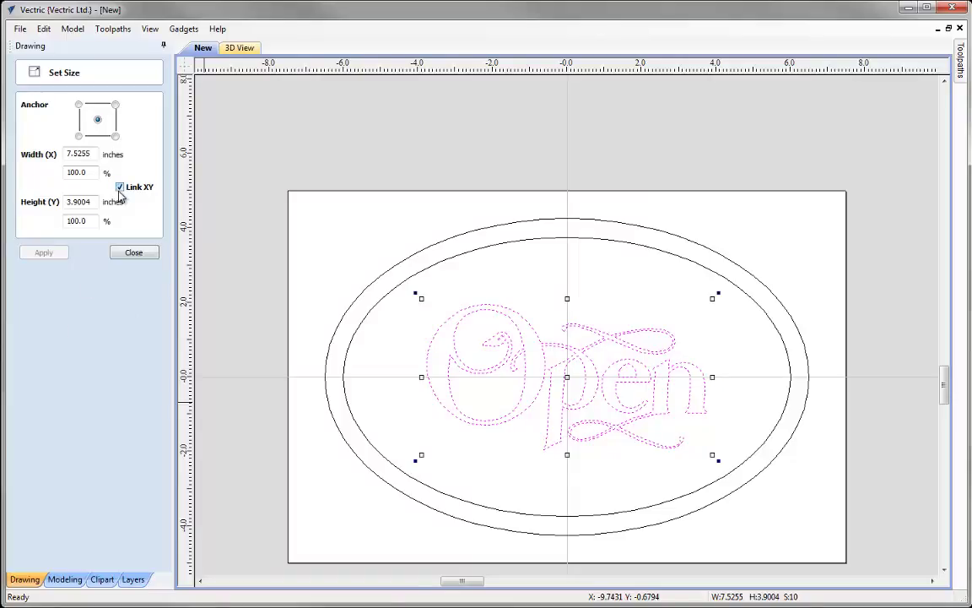
left_click_drag(90, 154, 52, 157)
type("9")
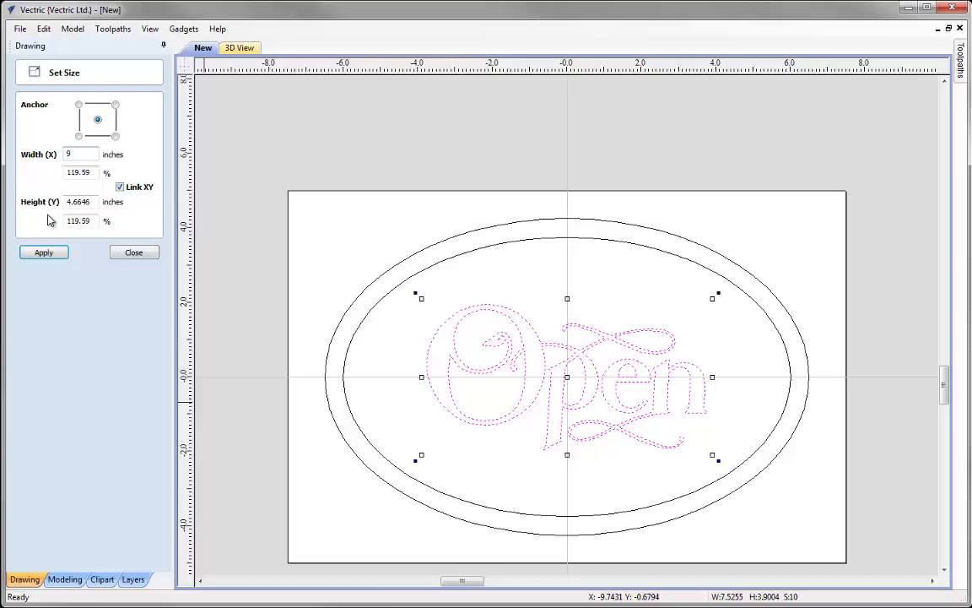
left_click(44, 252)
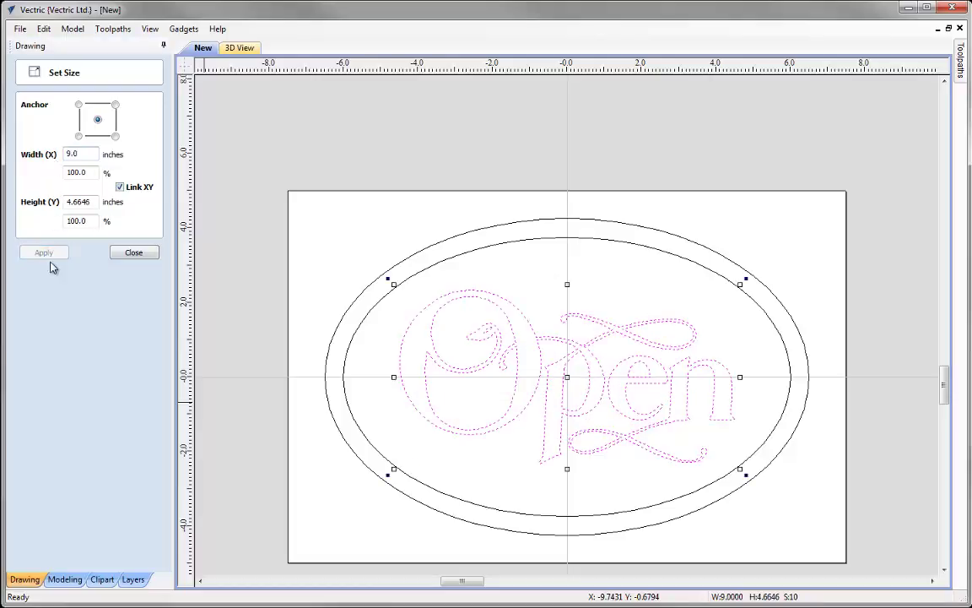
left_click(132, 255)
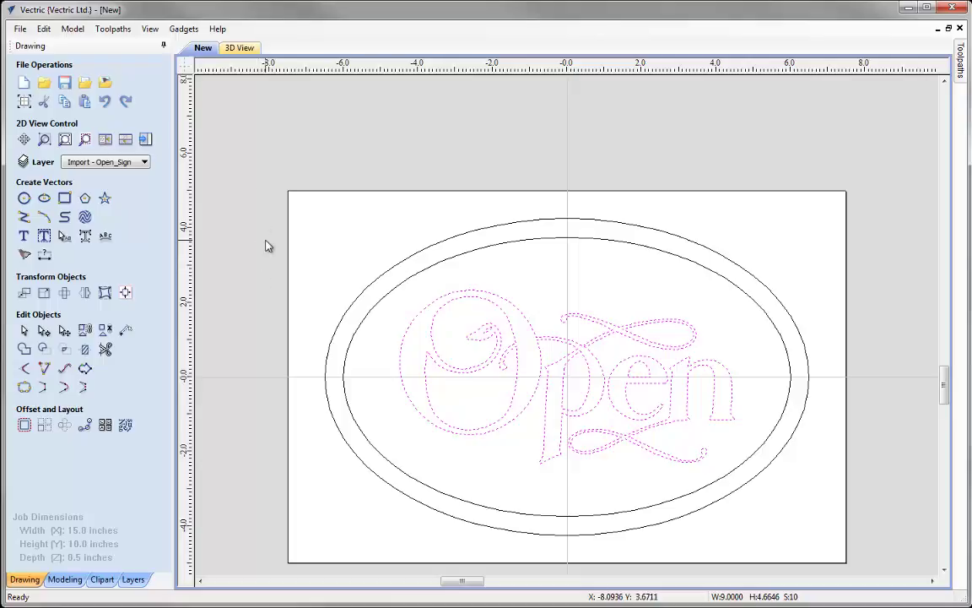
left_click(273, 342)
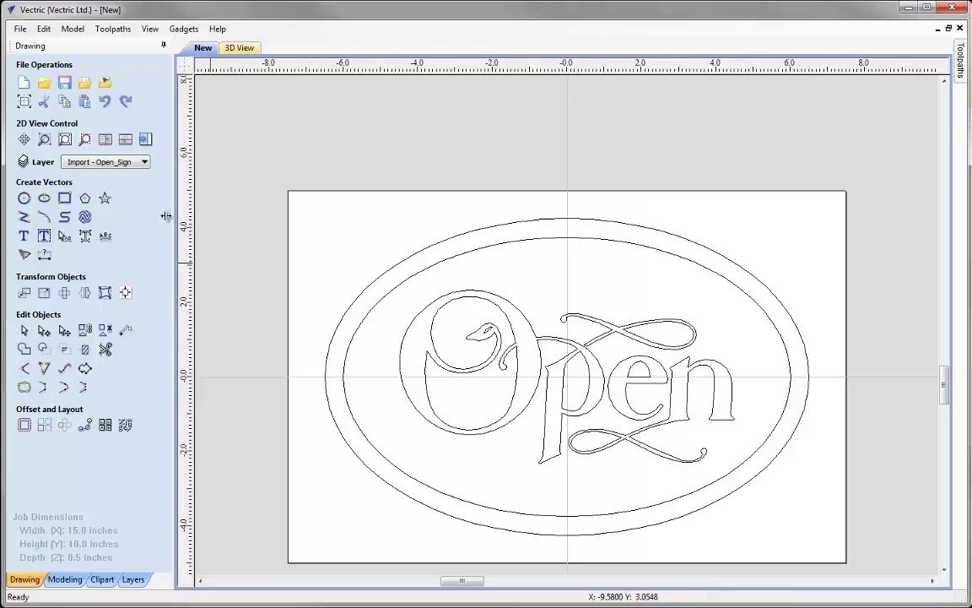
- Draw a 0.25 inch diameter circle centred at X -6.25, Y 0 between the two ellipses
left_click(65, 140)
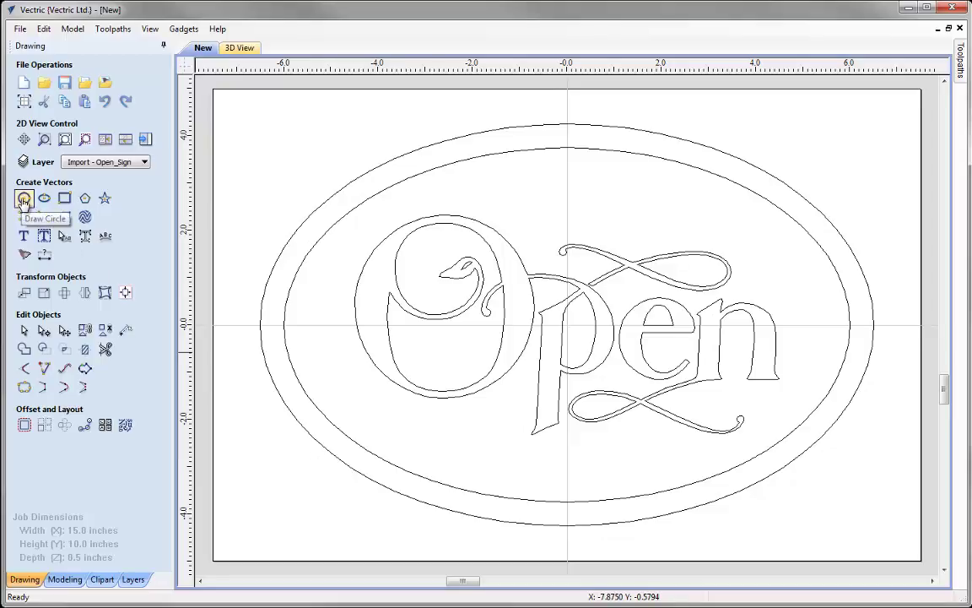
left_click(23, 200)
left_click(63, 119)
left_click_drag(41, 120, 63, 122)
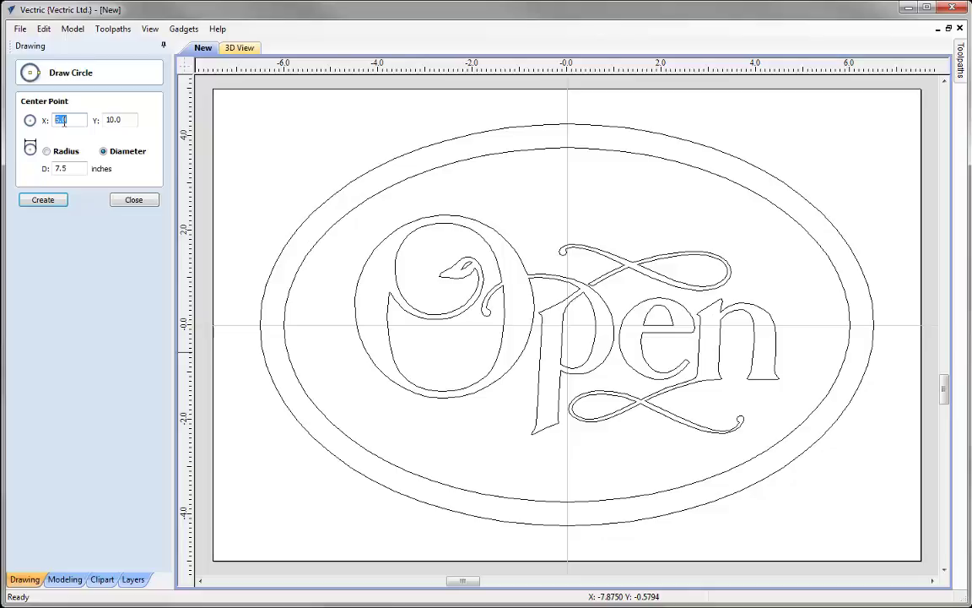
type("-6.25")
left_click_drag(121, 119, 90, 119)
type("0")
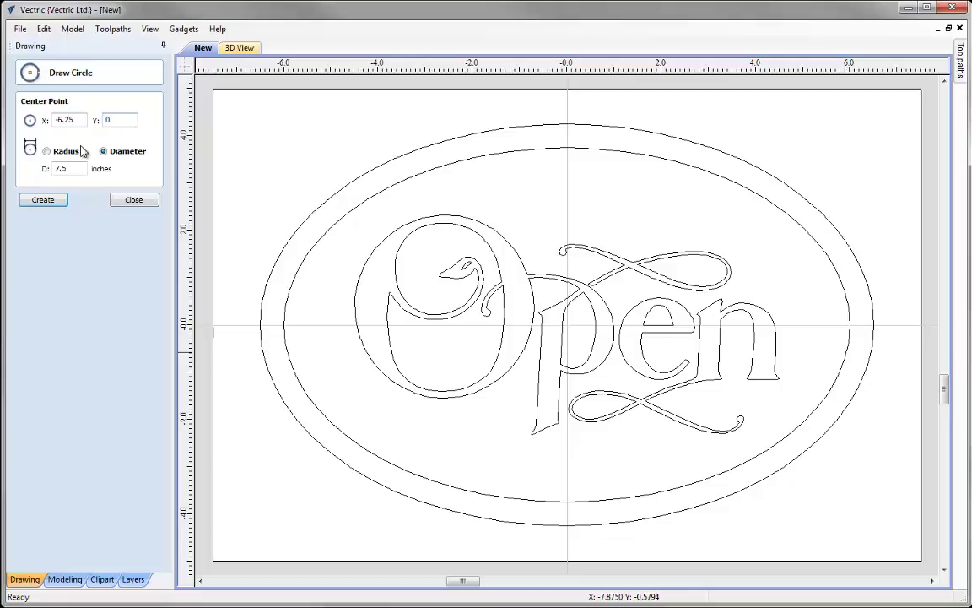
key("Tab")
key("Tab")
type("0.25")
left_click(52, 204)
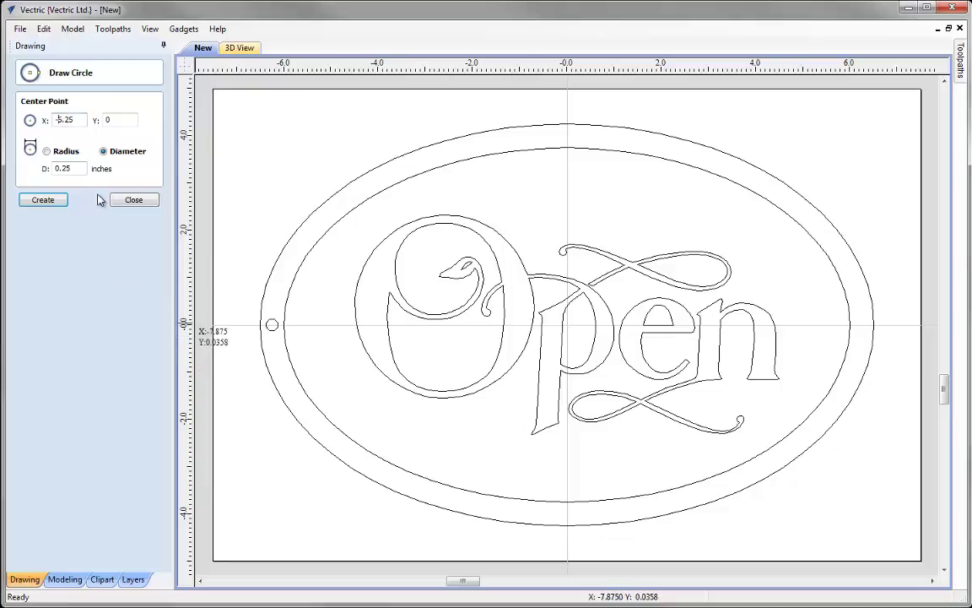
- Add a matching 0.25 inch diameter circle at X 6.25, Y 0, and finish drawing circles
key("BackSpace")
left_click(59, 200)
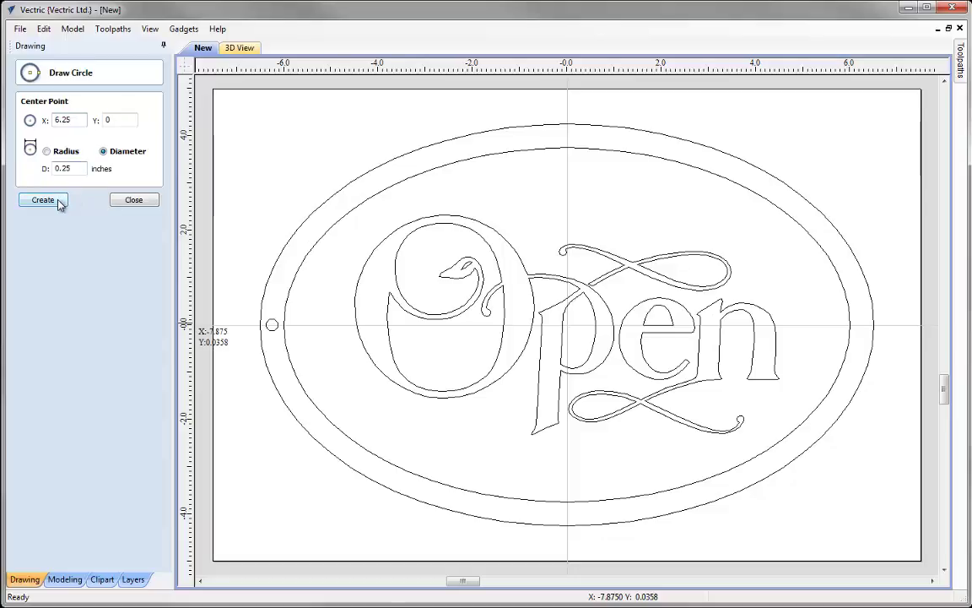
left_click(134, 200)
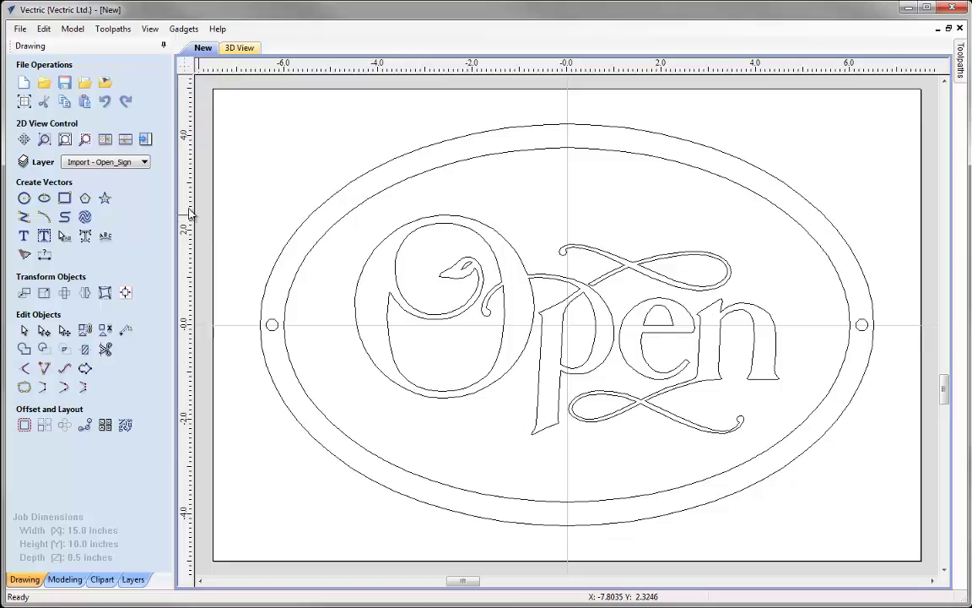
- Switch the workspace from the drawing tools to the toolpath tools
left_click(146, 140)
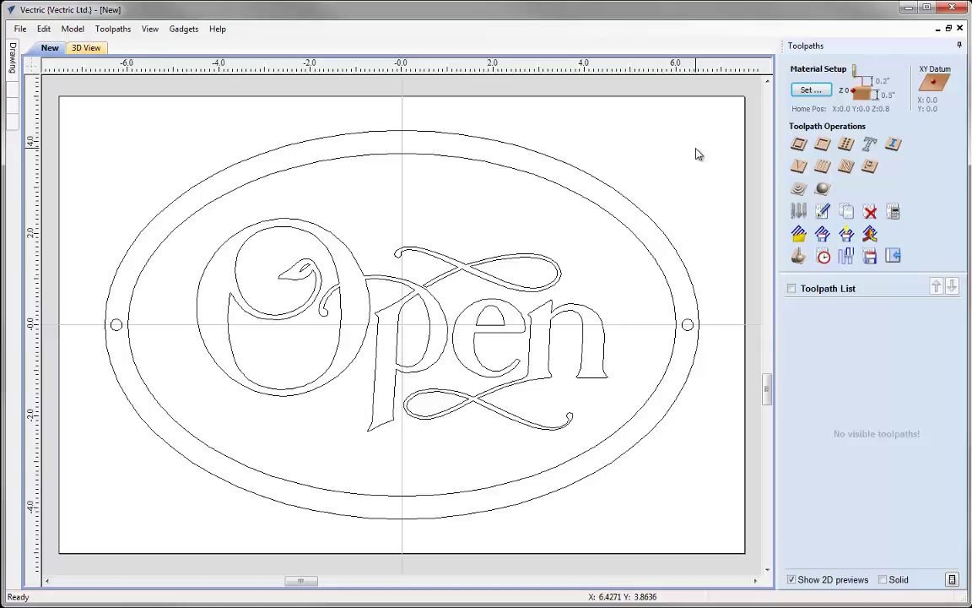
- Move the job's XY datum to the material's lower-left corner in the material setup and accept the setup
left_click(815, 91)
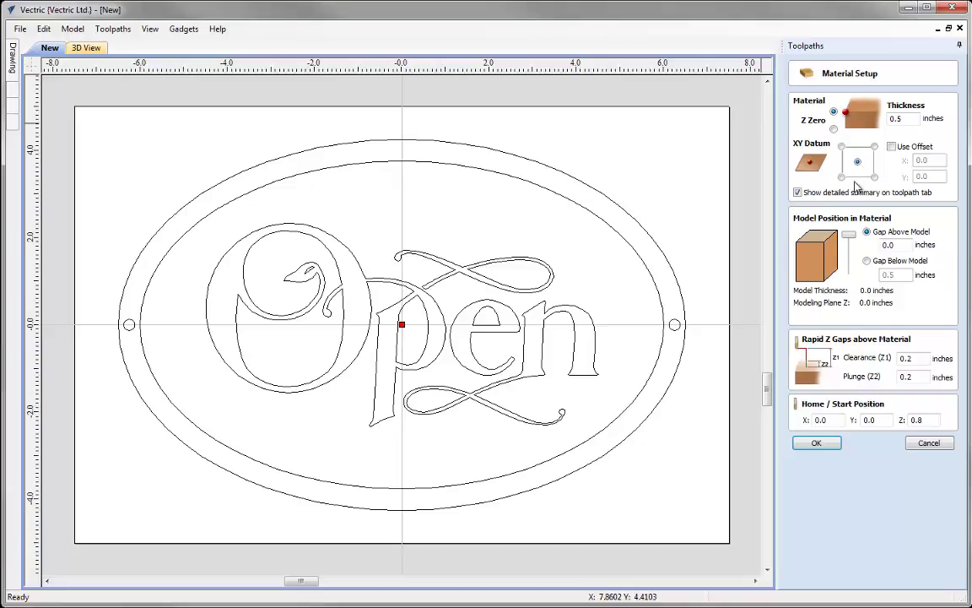
left_click(842, 177)
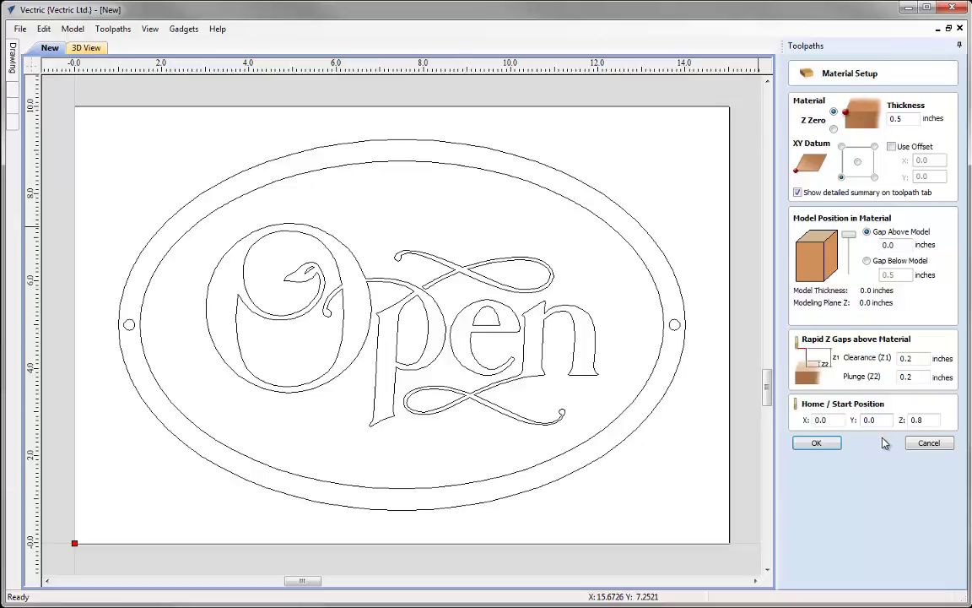
left_click(815, 444)
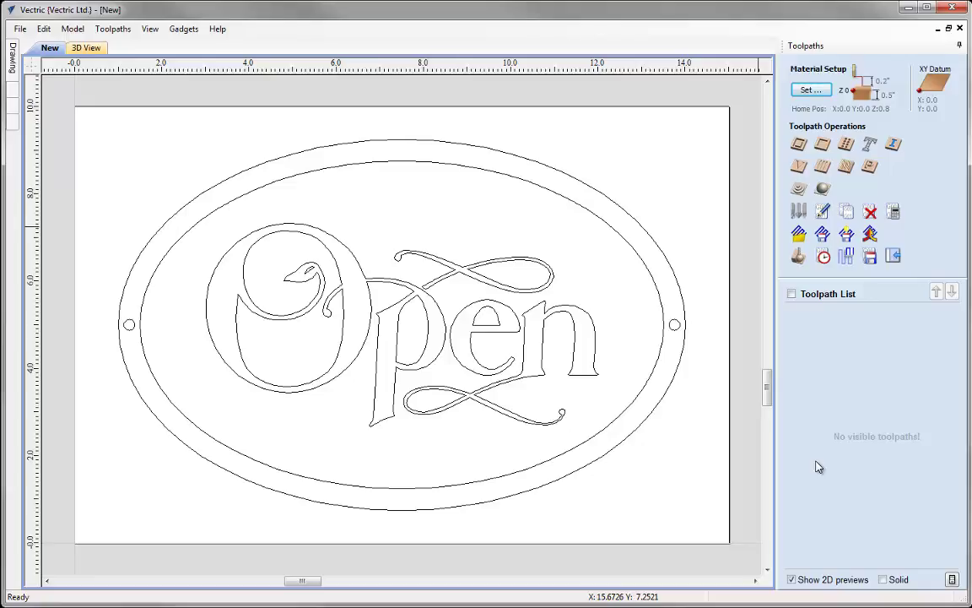
- Select all of the Open lettering together with the inner ellipse
left_click(574, 203)
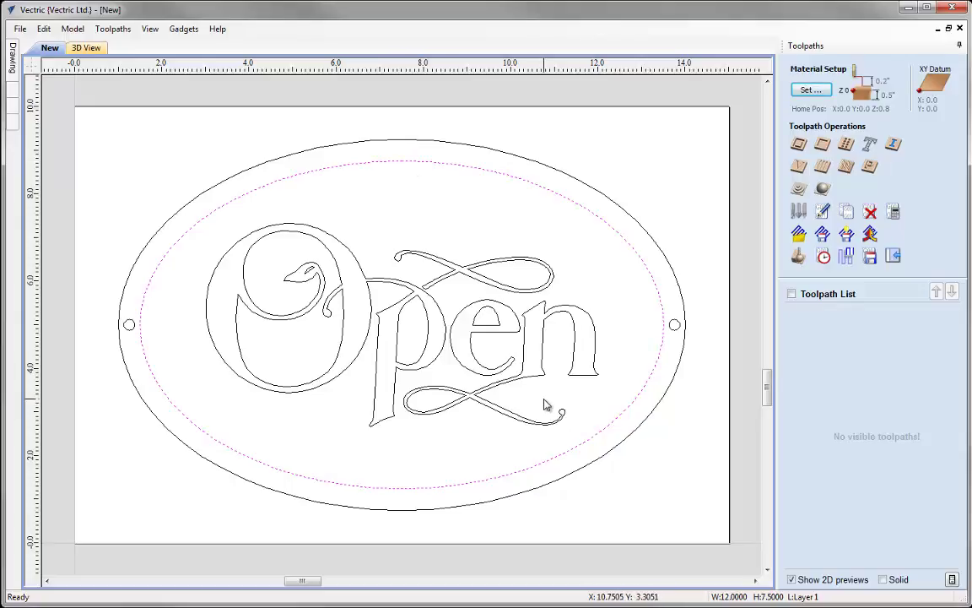
left_click_drag(545, 403, 275, 258)
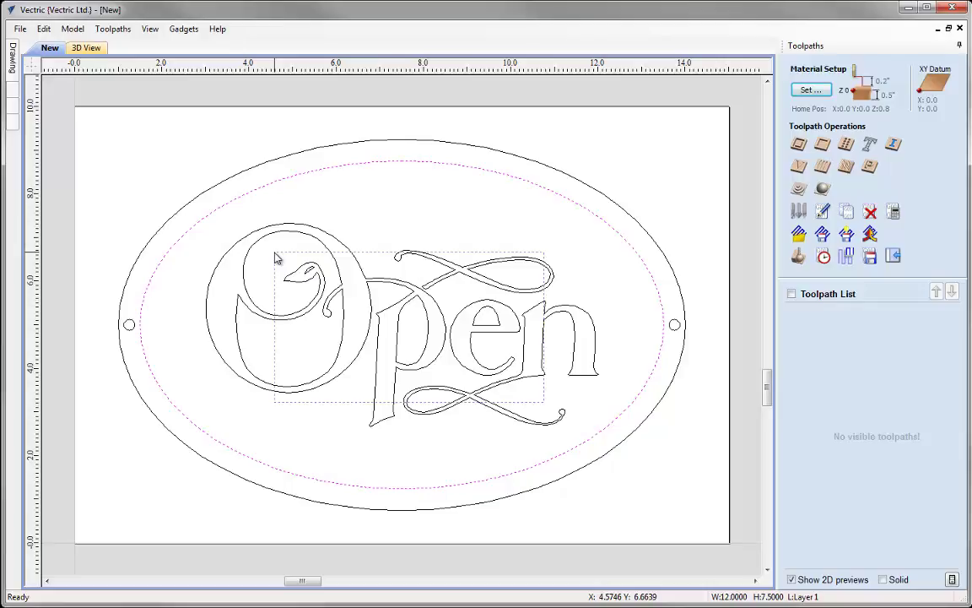
left_click_drag(274, 258, 274, 257)
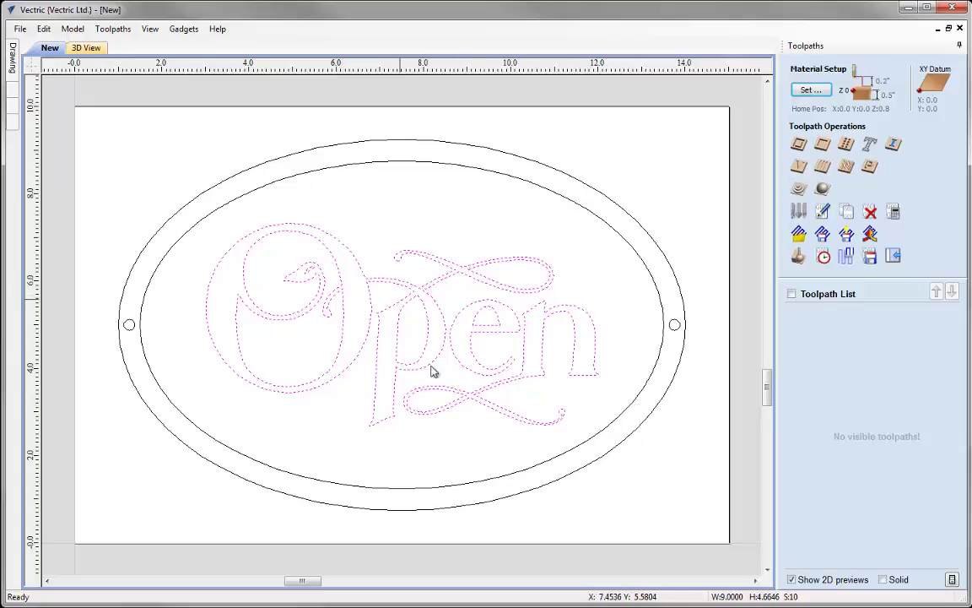
left_click(571, 201, "shift")
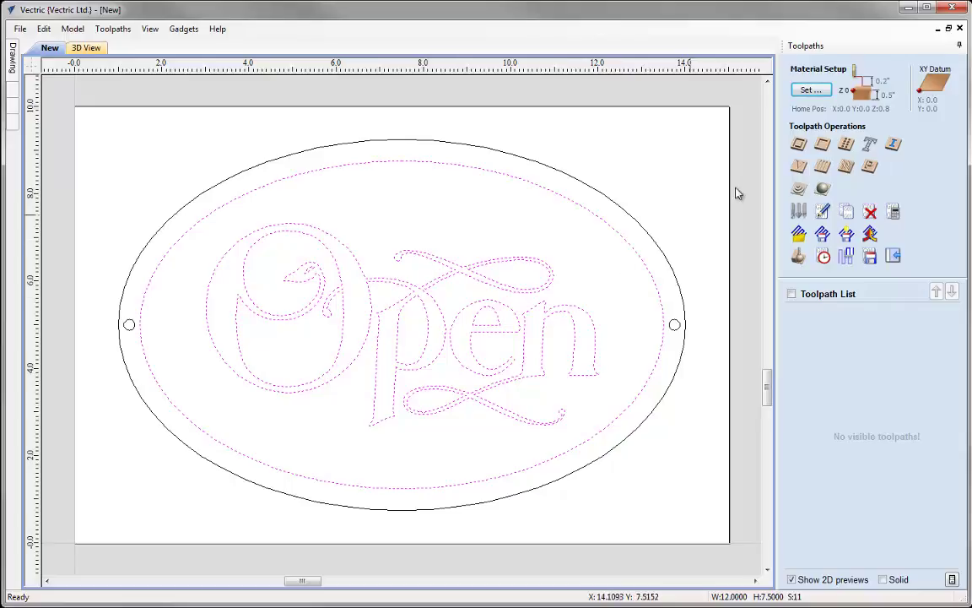
- Start a V-Carve / Engraving toolpath for the selected vectors with a flat depth of 0.2 inches
left_click(799, 169)
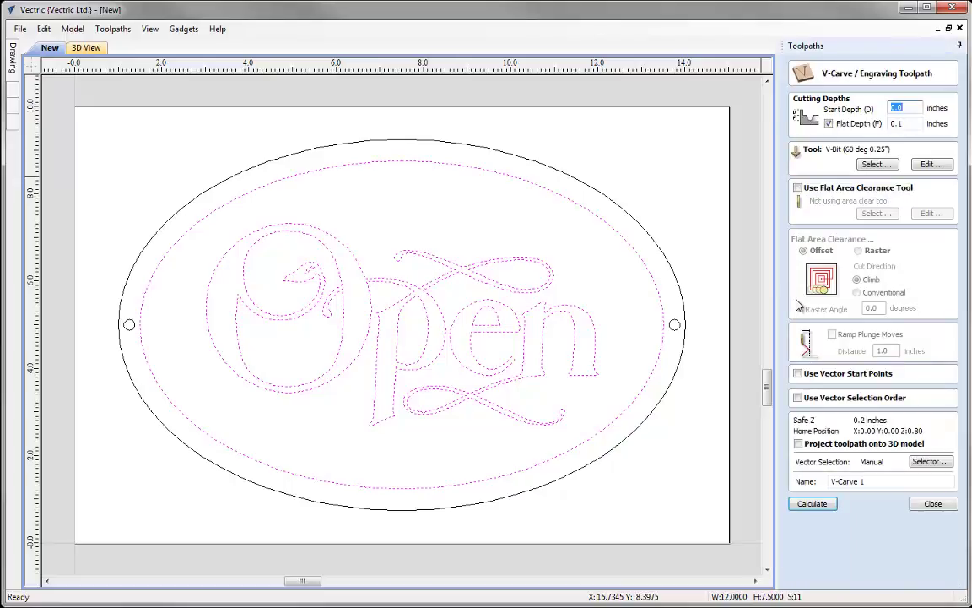
left_click(912, 124)
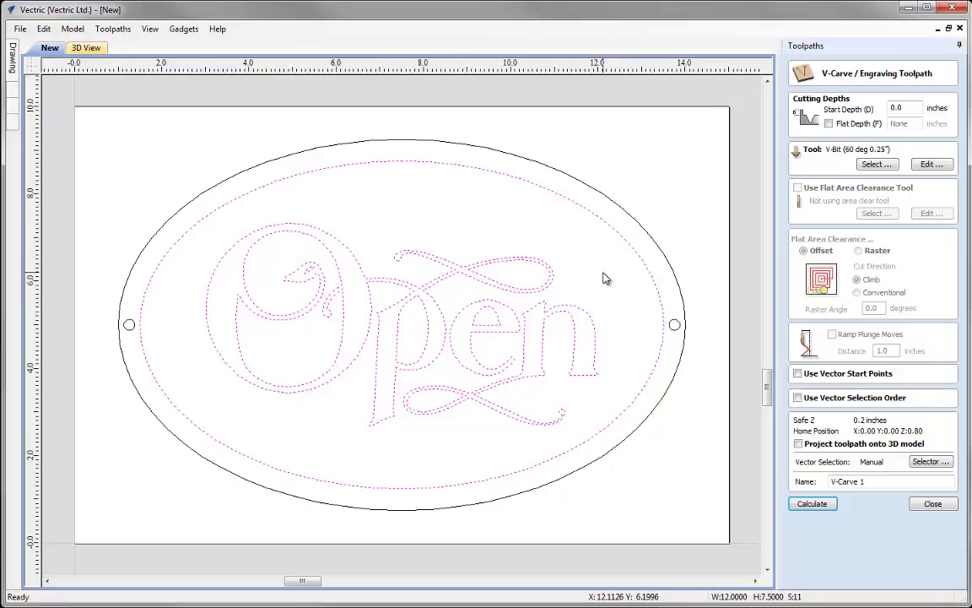
left_click(829, 124)
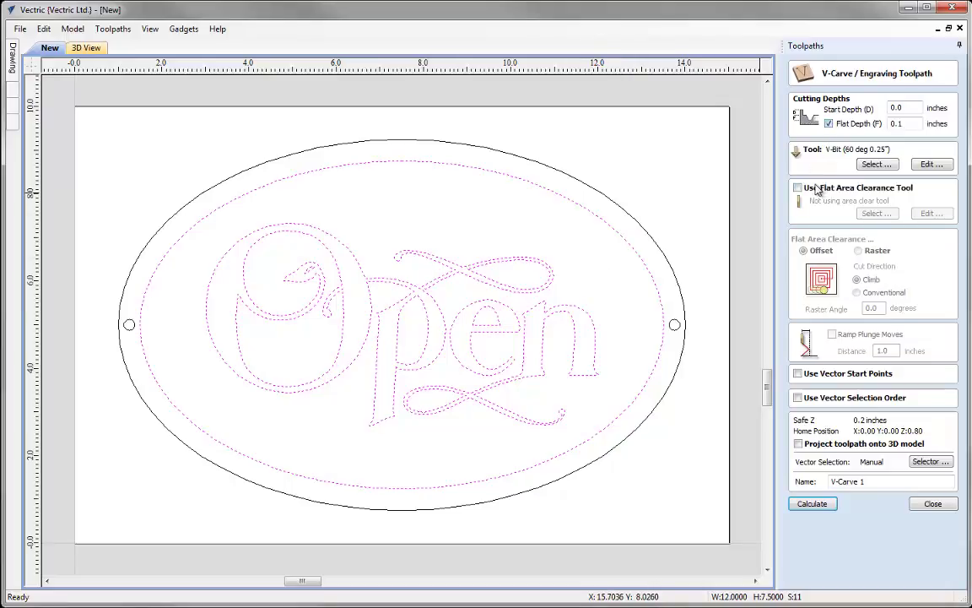
double_click(904, 126)
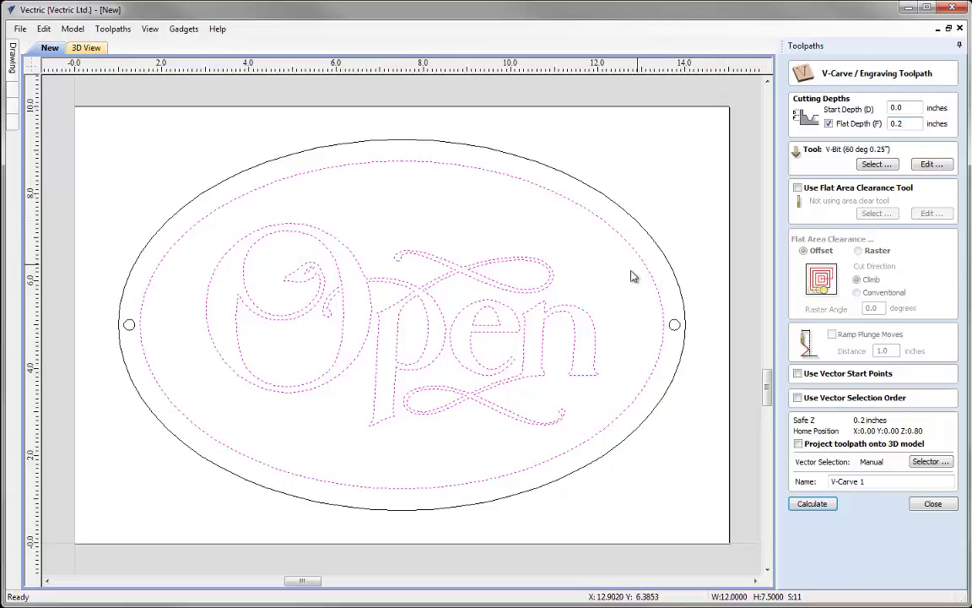
- Choose the V-Bit (90 deg 0.5") as the carving tool and End Mill (0.25 inch) as the flat area clearance tool
left_click(877, 166)
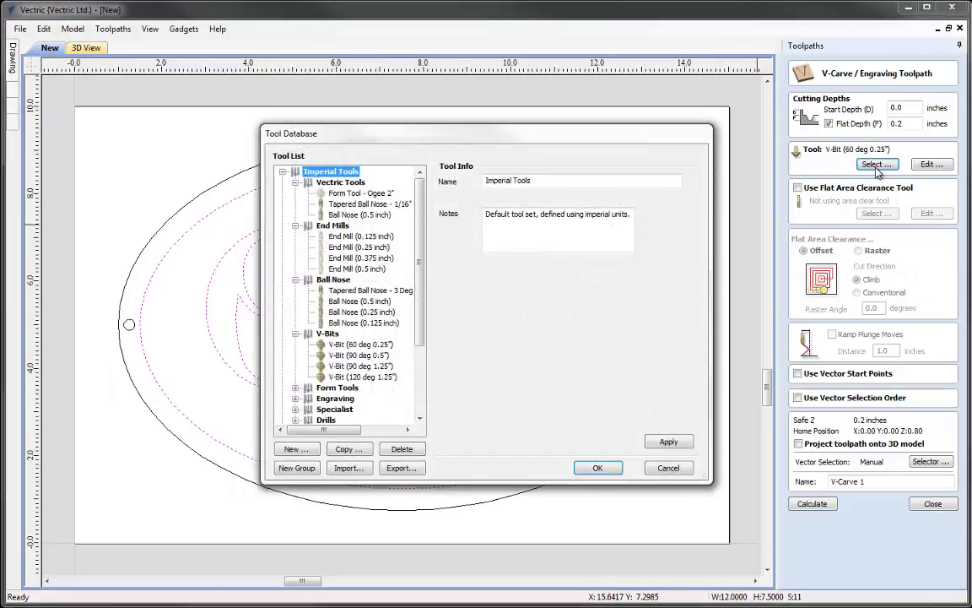
left_click(358, 355)
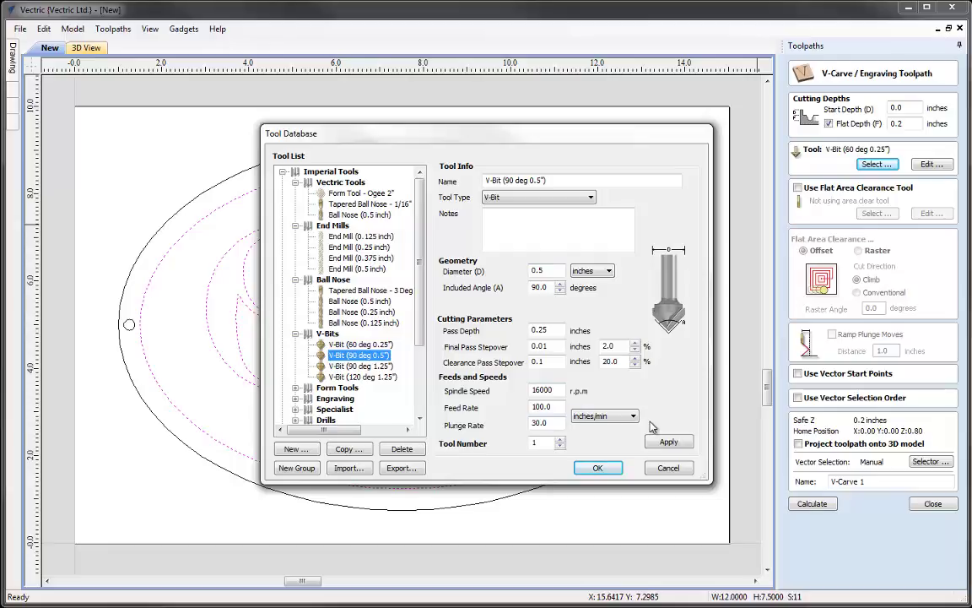
left_click(588, 466)
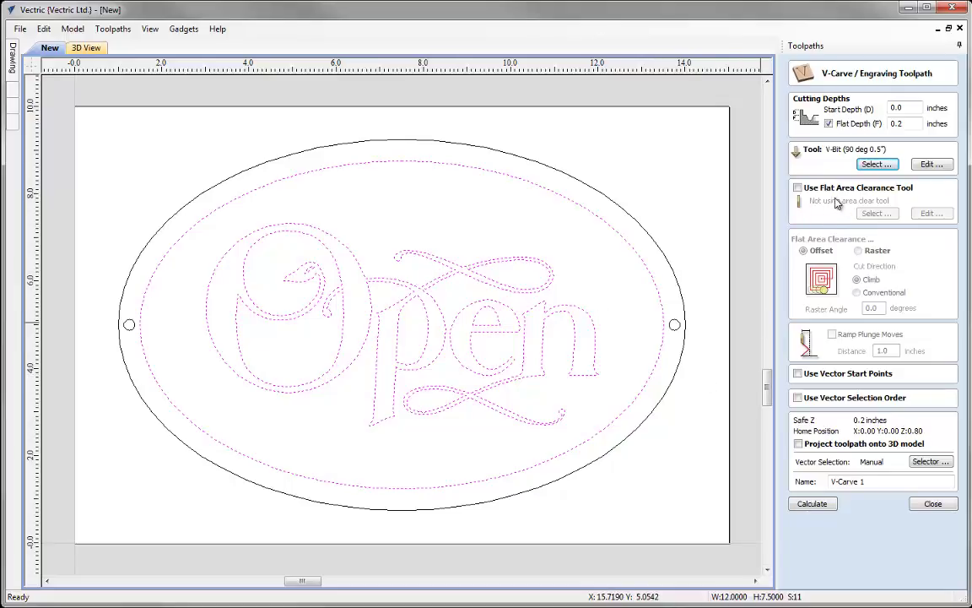
left_click(799, 188)
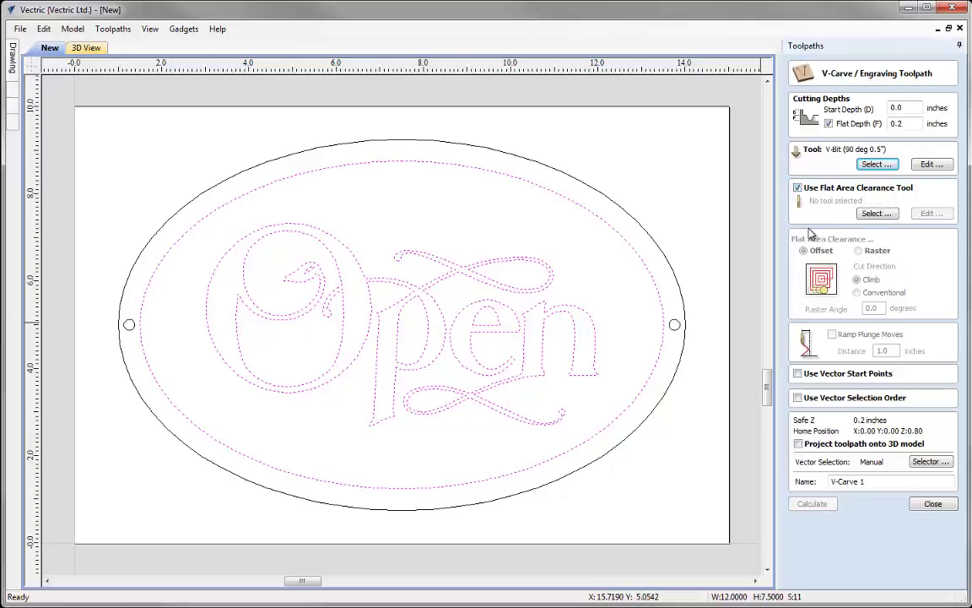
left_click(878, 214)
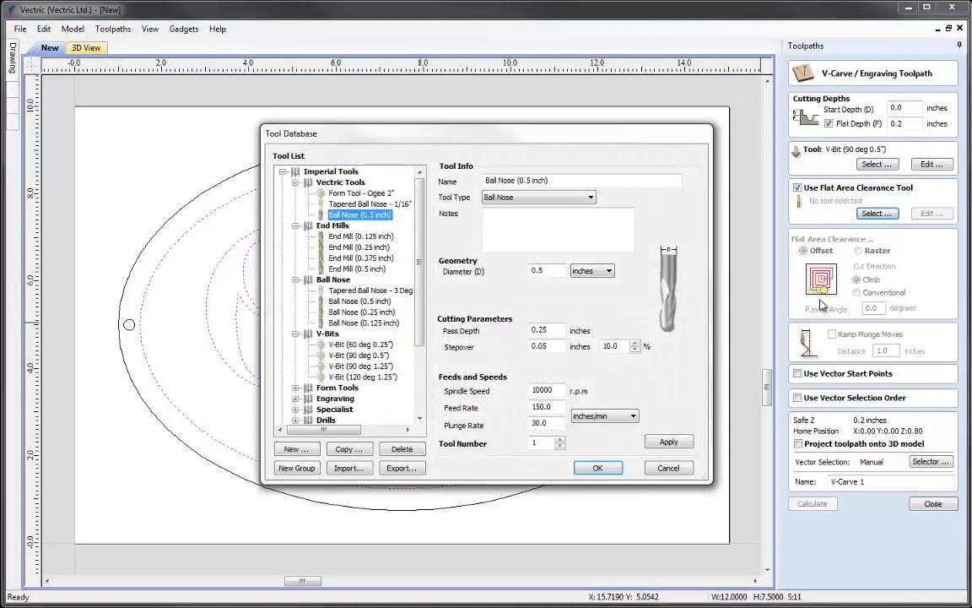
left_click(387, 248)
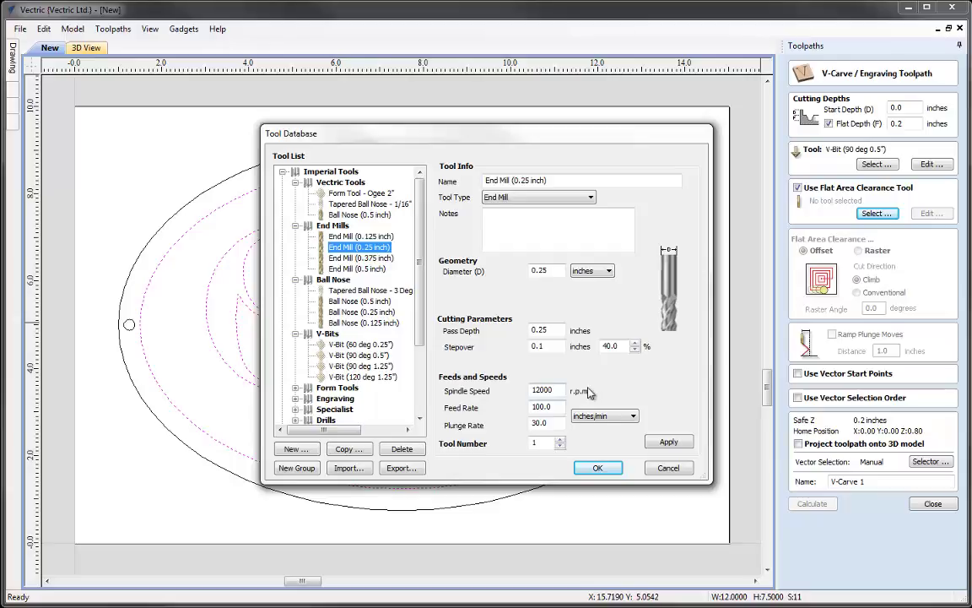
left_click(599, 469)
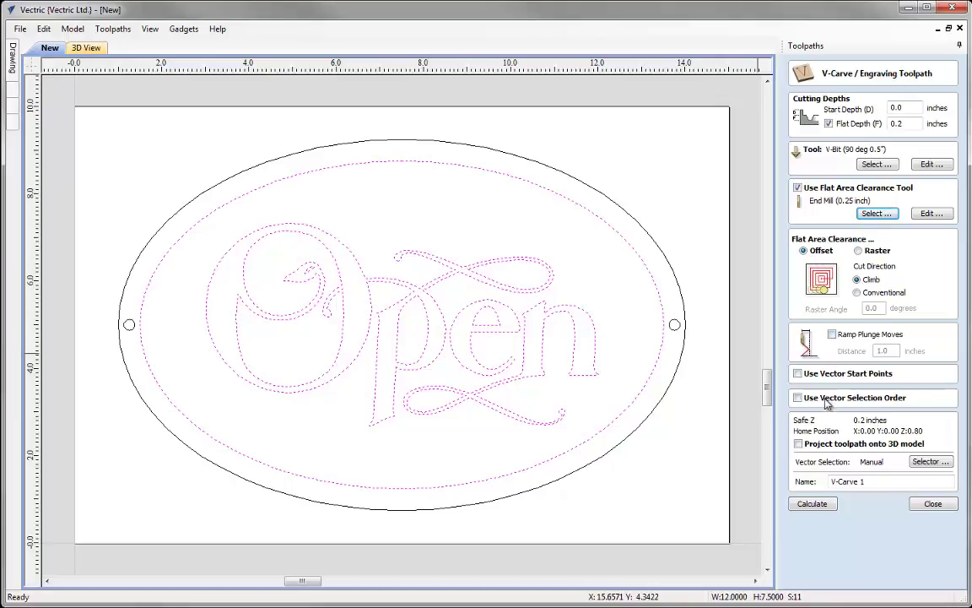
- Name the toolpath V-Carve and calculate it
left_click(874, 482)
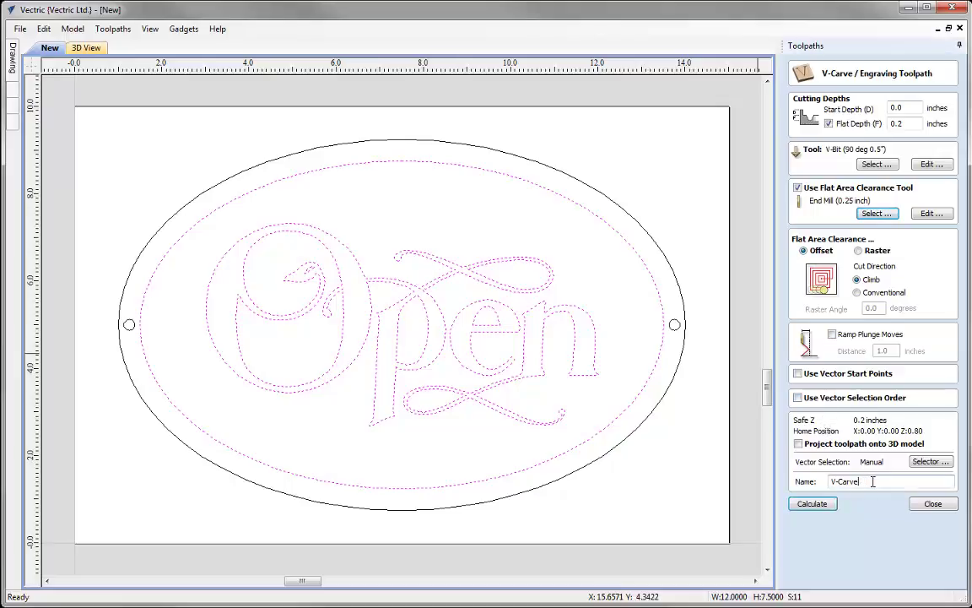
left_click(813, 504)
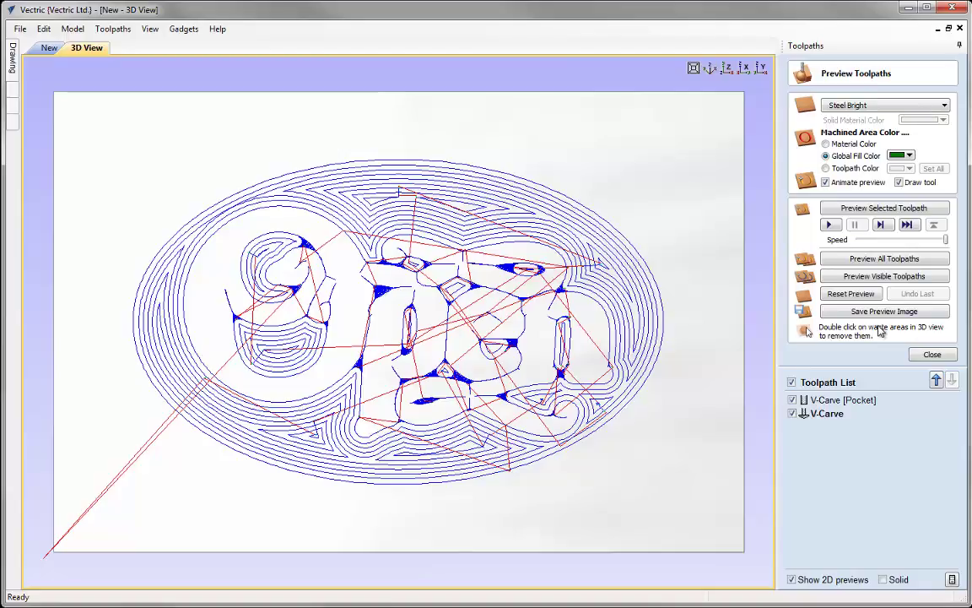
- Examine the V-Carve and V-Carve [Pocket] toolpaths in 3D, showing each one alone and then both together
left_click_drag(405, 364, 422, 261)
scroll(329, 262, "up", 5)
left_click_drag(329, 263, 448, 404)
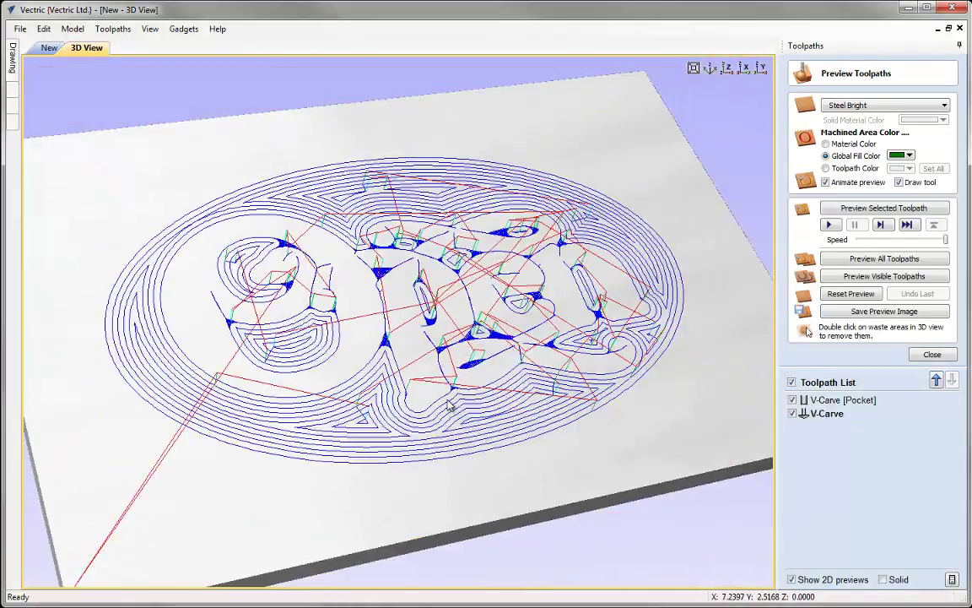
left_click(792, 414)
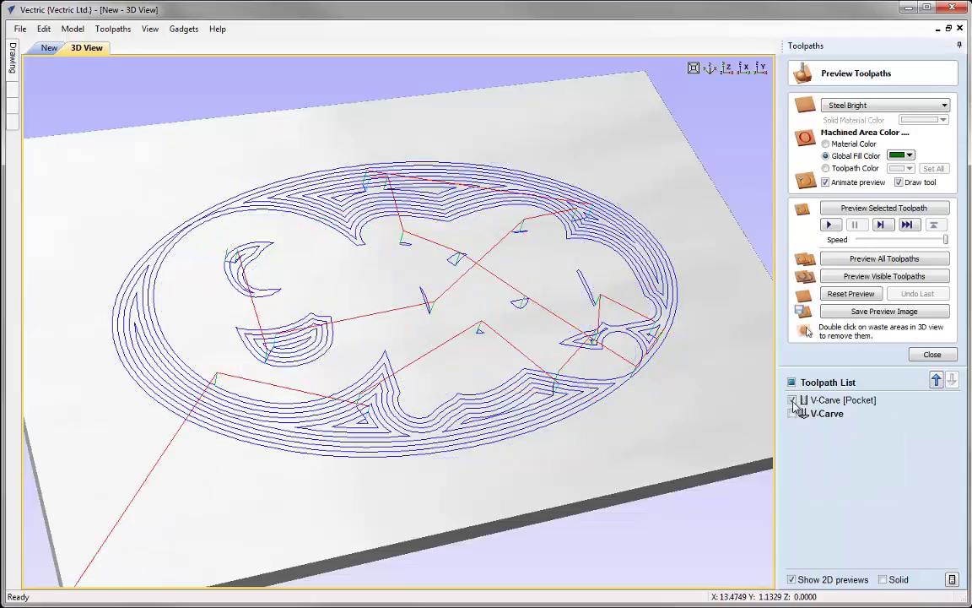
left_click(792, 400)
left_click(791, 413)
left_click(792, 400)
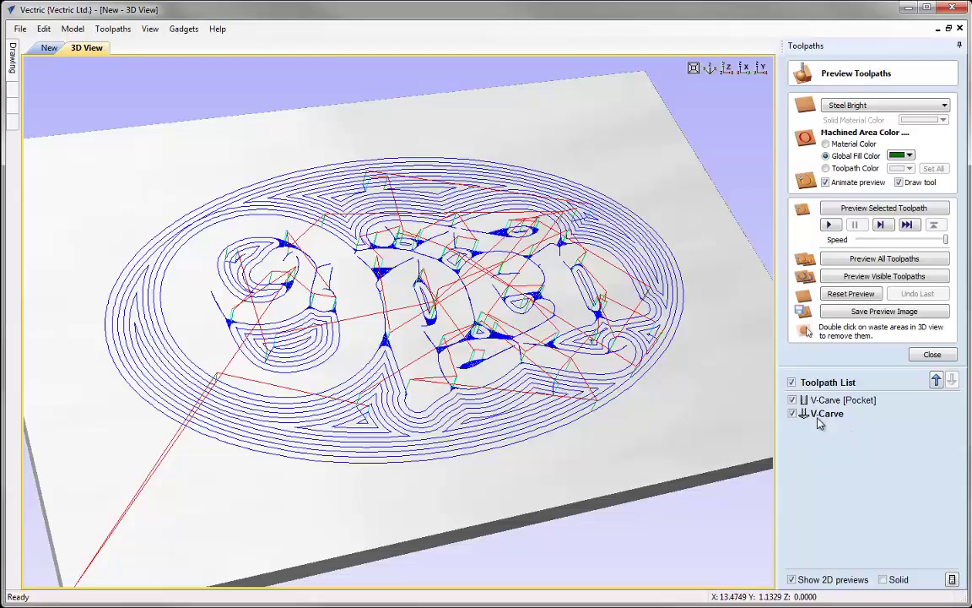
left_click(792, 415)
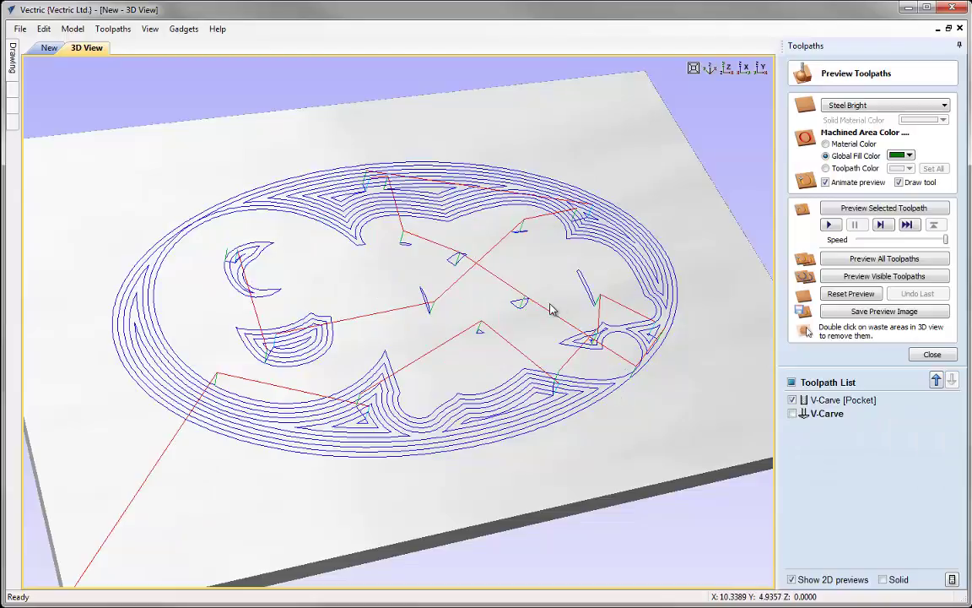
left_click(792, 400)
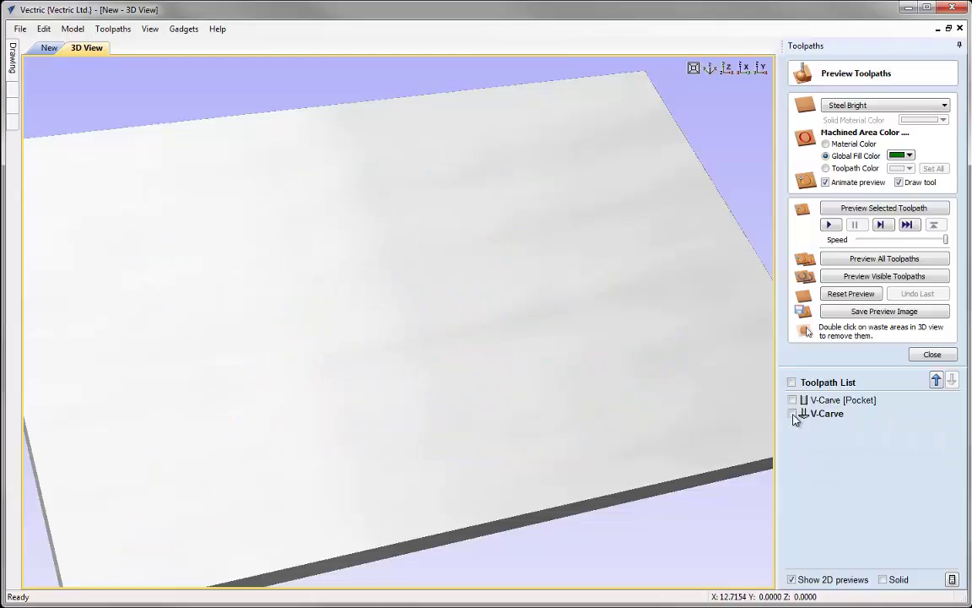
left_click(793, 414)
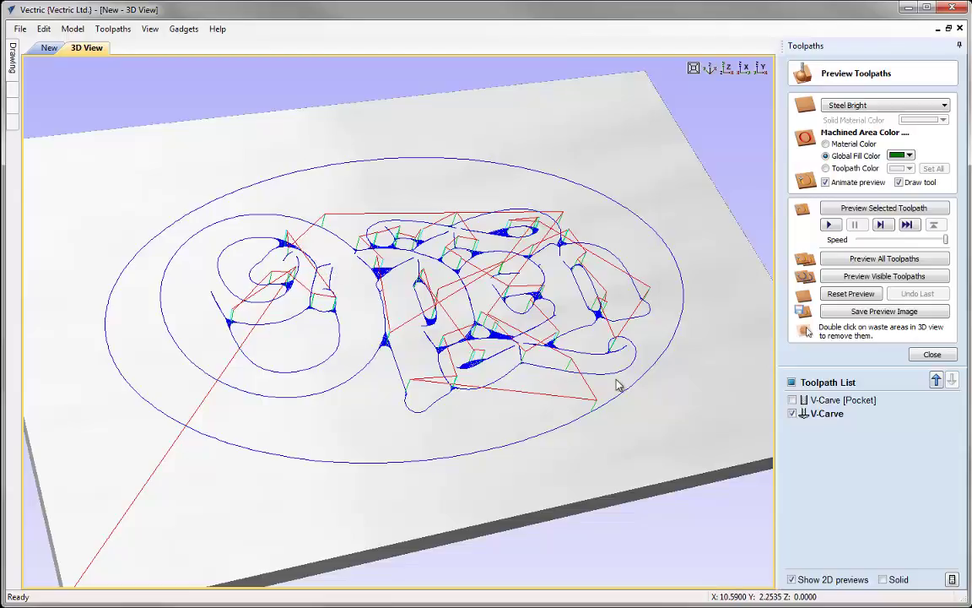
left_click(792, 400)
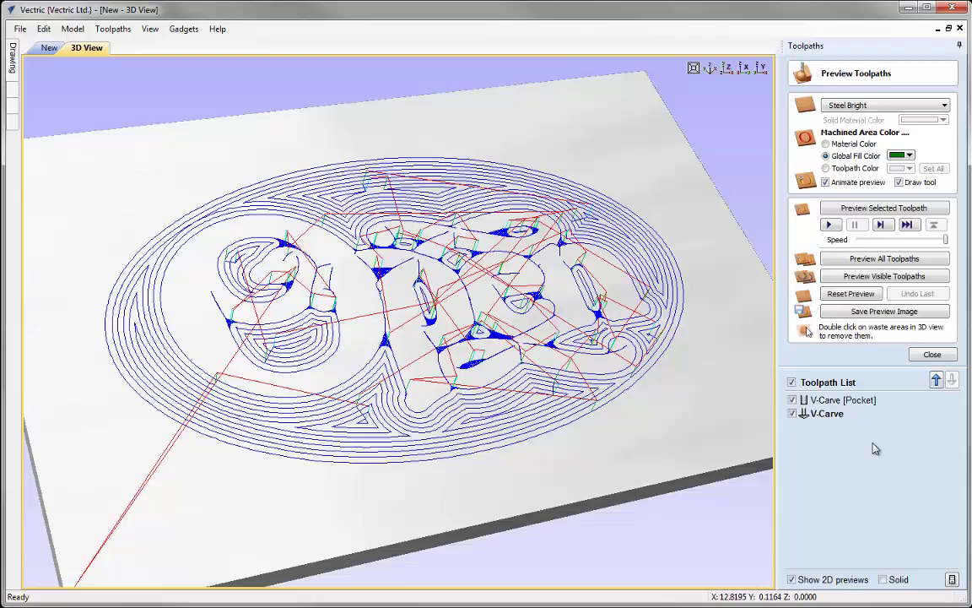
- Set the toolpath preview's material to Cherry
left_click(927, 110)
scroll(883, 157, "up", 10)
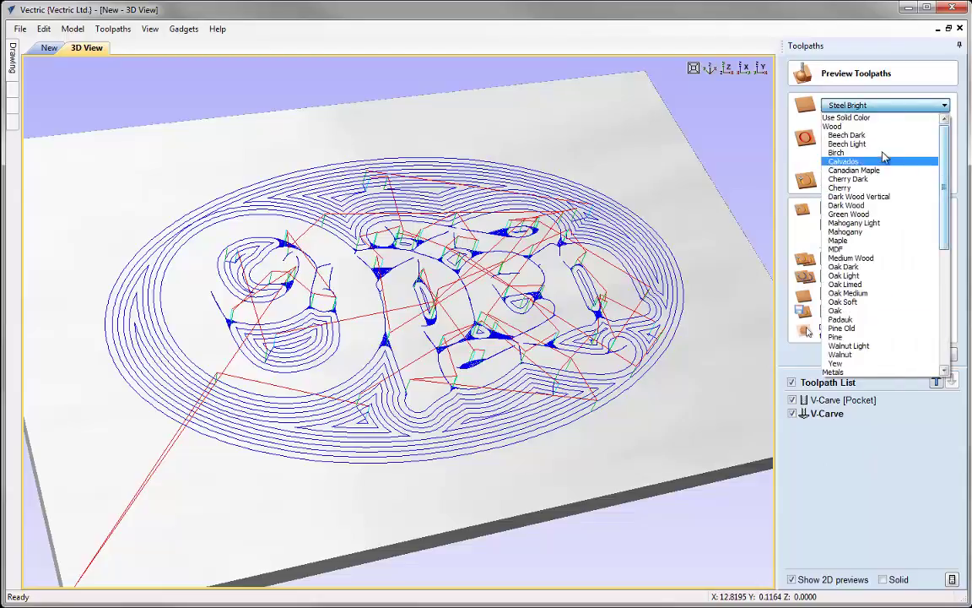
left_click(878, 188)
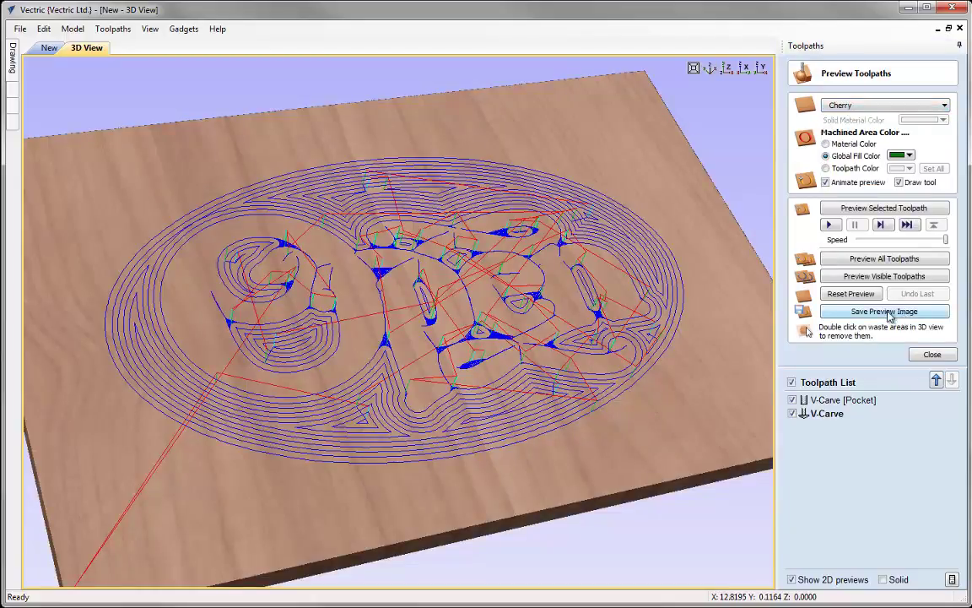
- Display machined areas in the material colour and preview the V-Carve [Pocket] toolpath
left_click(826, 144)
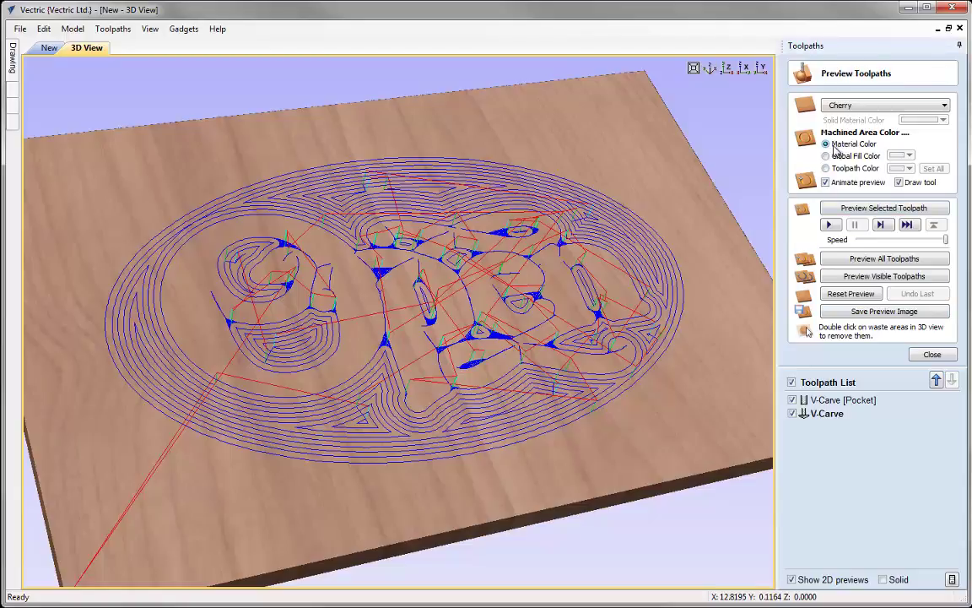
left_click(839, 400)
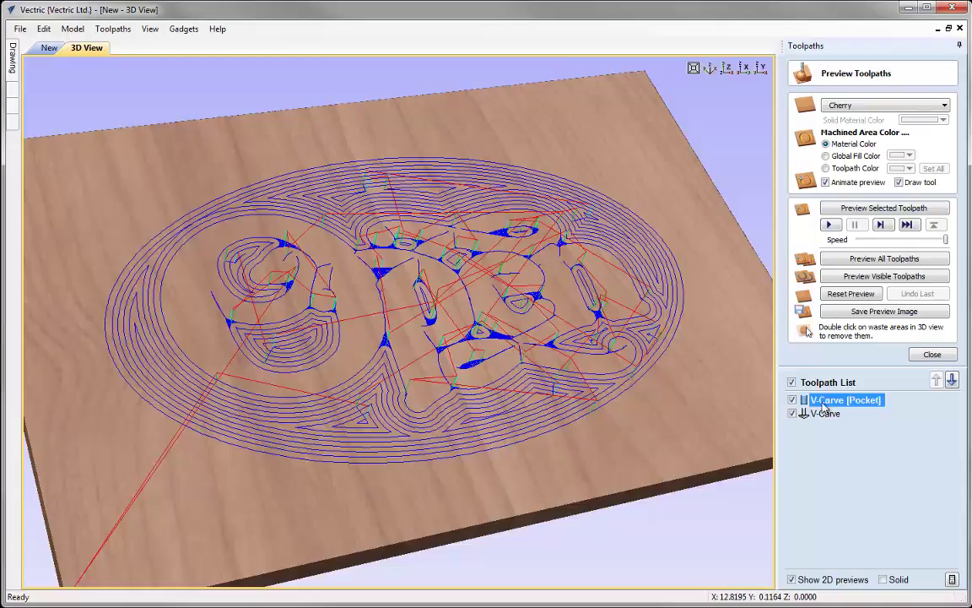
left_click(867, 208)
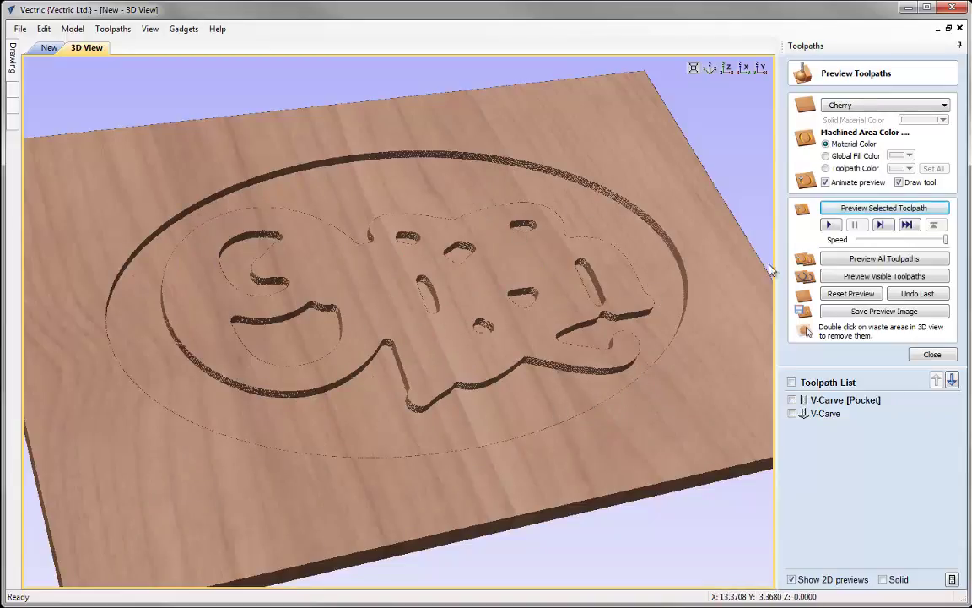
- Display the machined areas in the preview with a dark red global fill colour
left_click(826, 155)
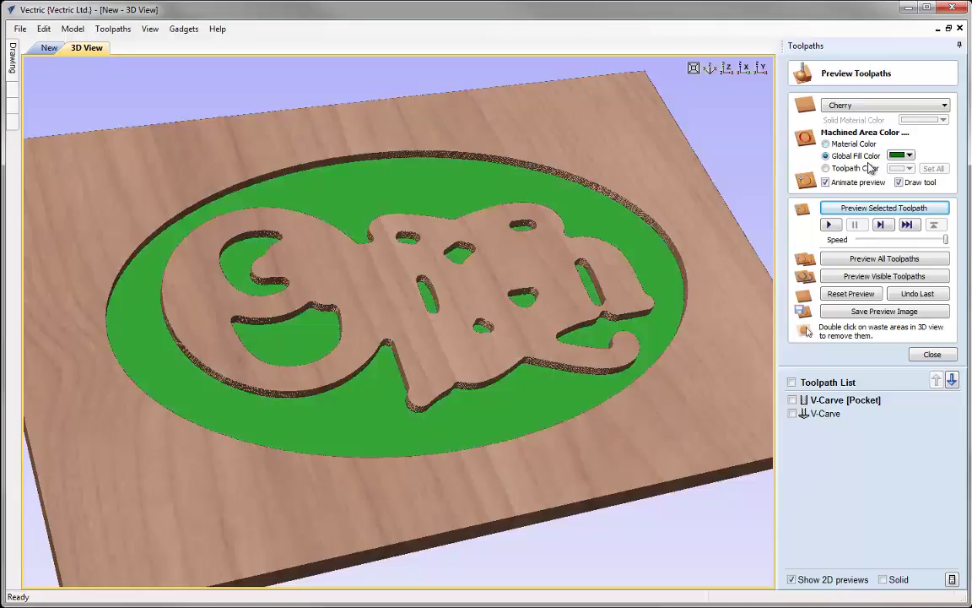
left_click(910, 156)
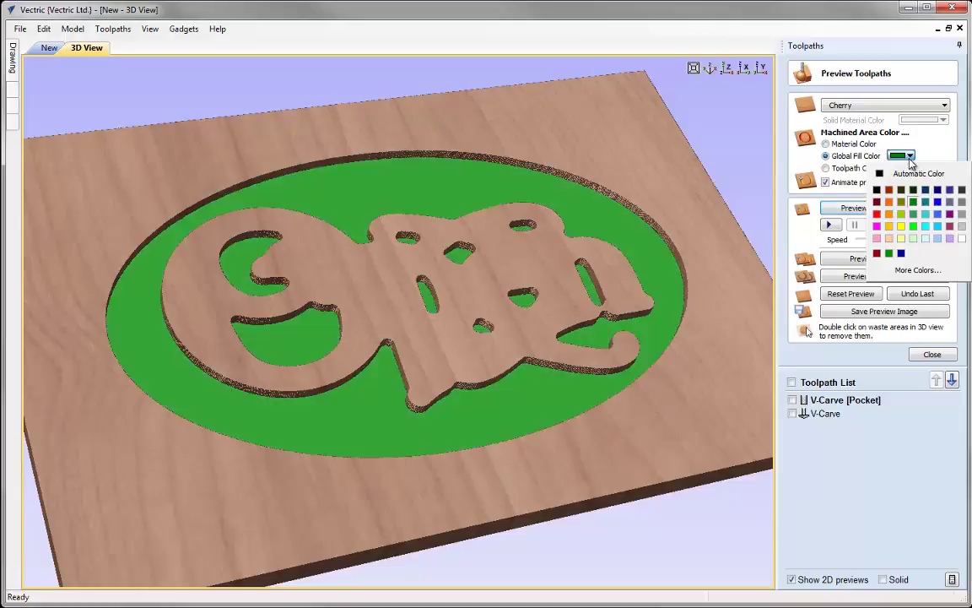
left_click(877, 202)
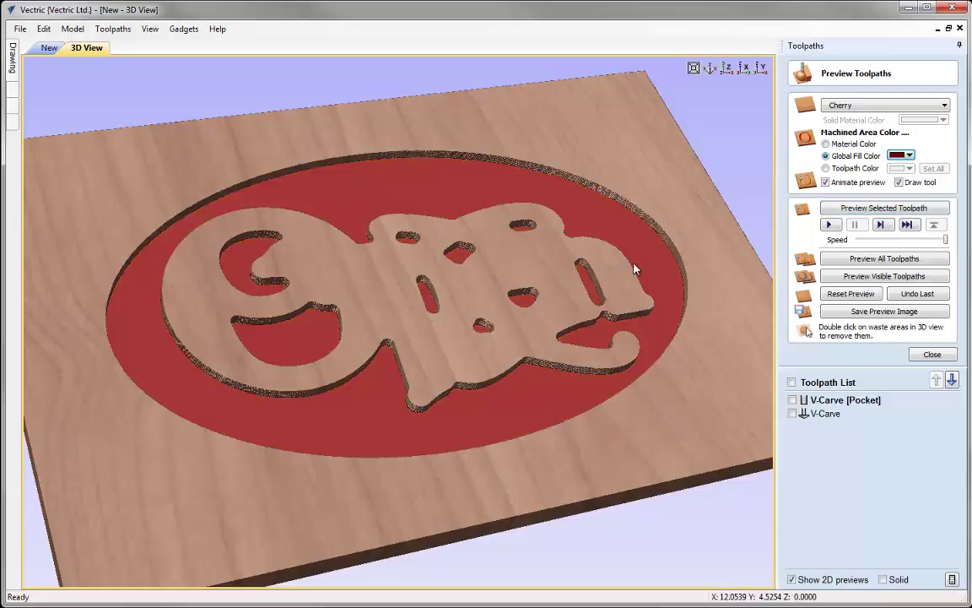
- Preview the V-Carve toolpath on the cherry material, inspect the carved lettering, and close the toolpath preview
left_click(826, 413)
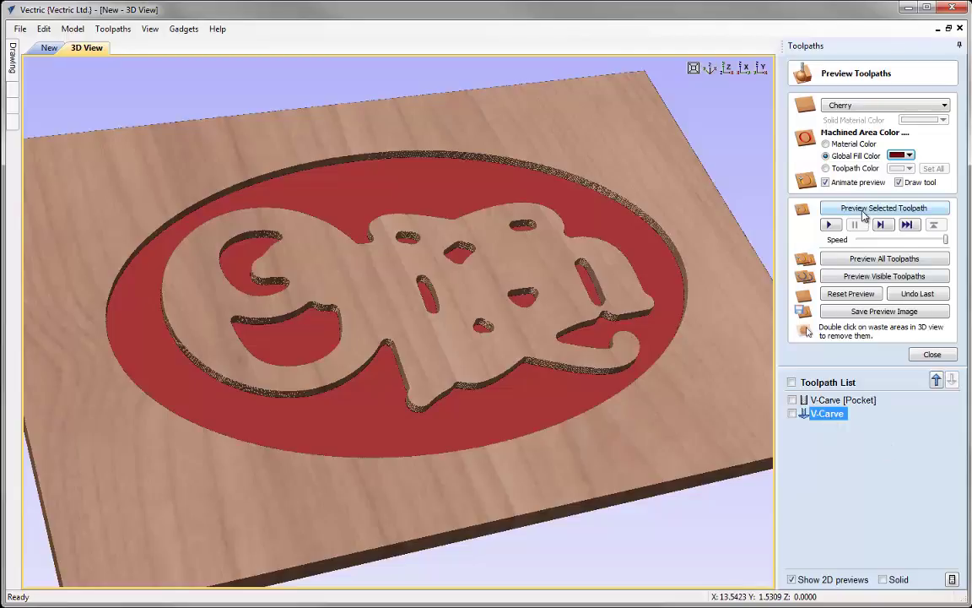
left_click(863, 215)
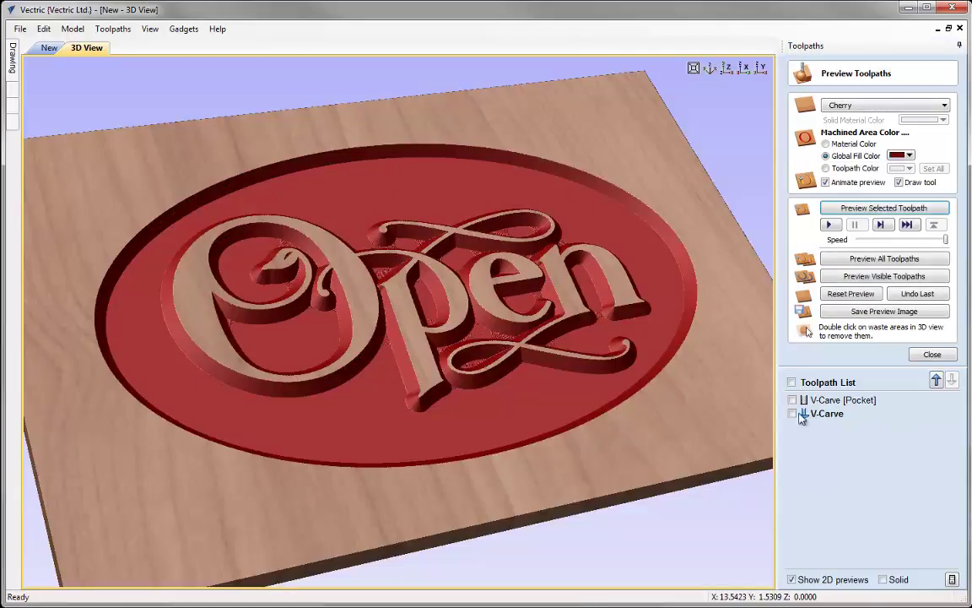
left_click_drag(427, 304, 414, 343)
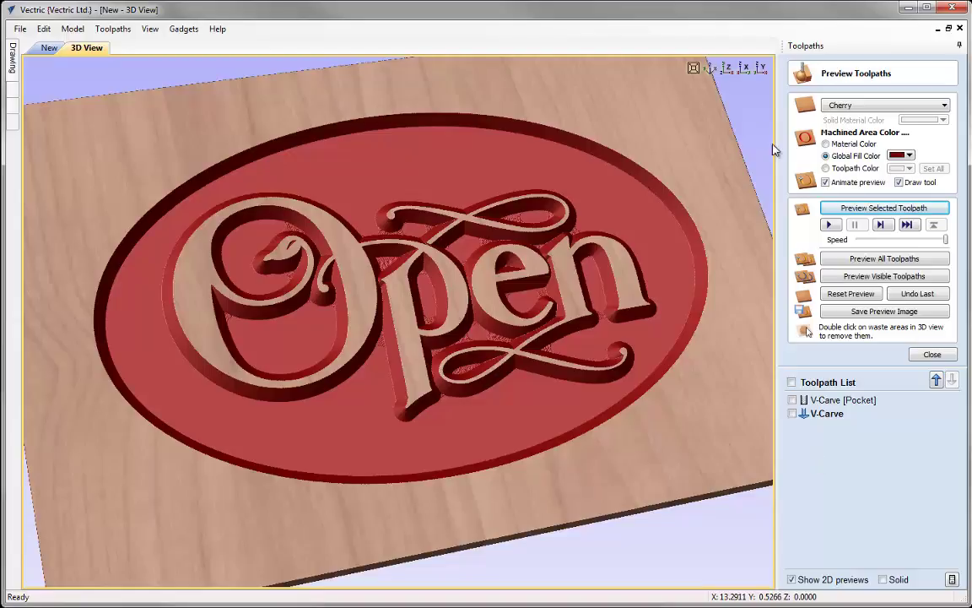
left_click(709, 71)
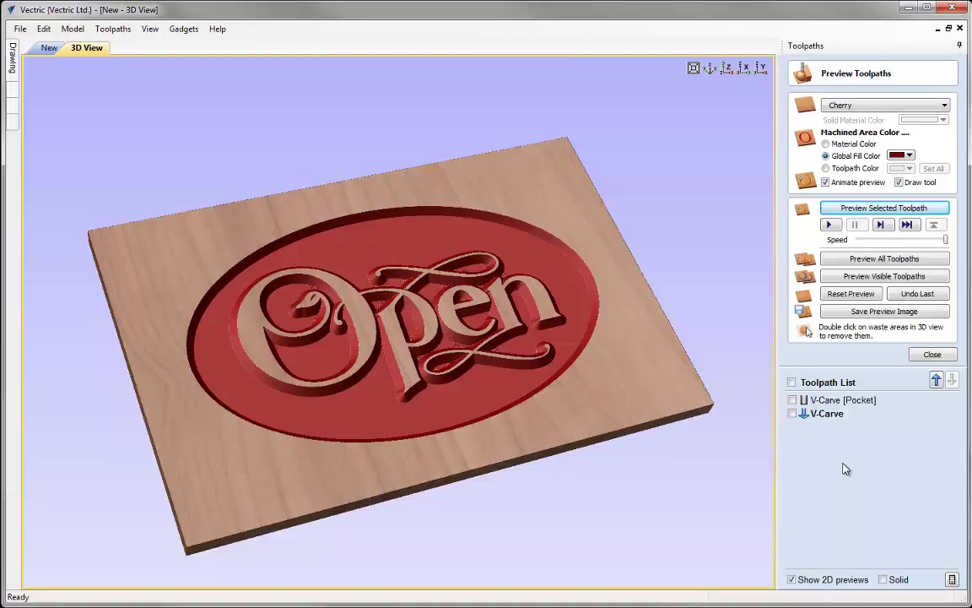
left_click(931, 354)
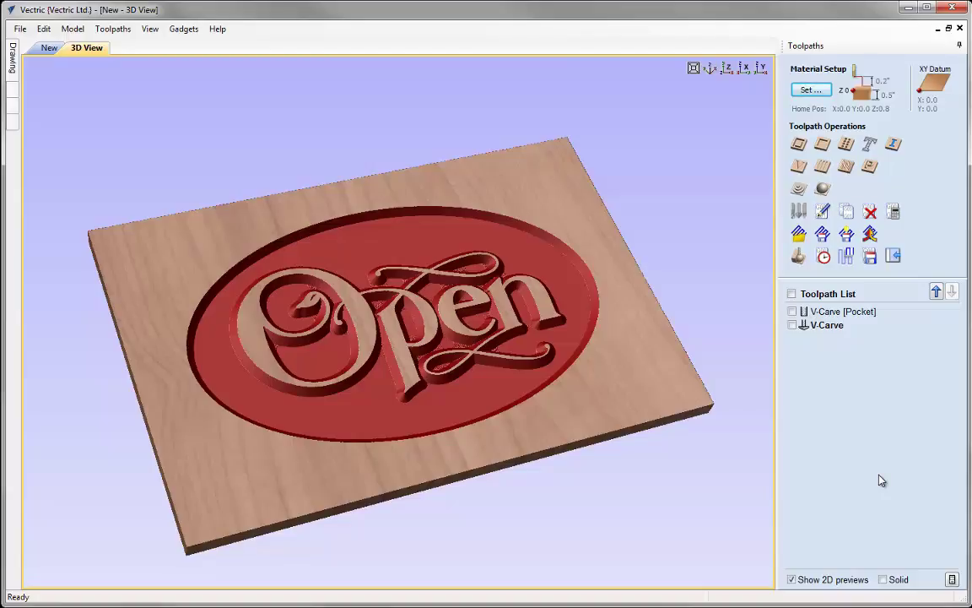
- Tile the 2D drawing and 3D view side by side and clear the vector selection
left_click(150, 29)
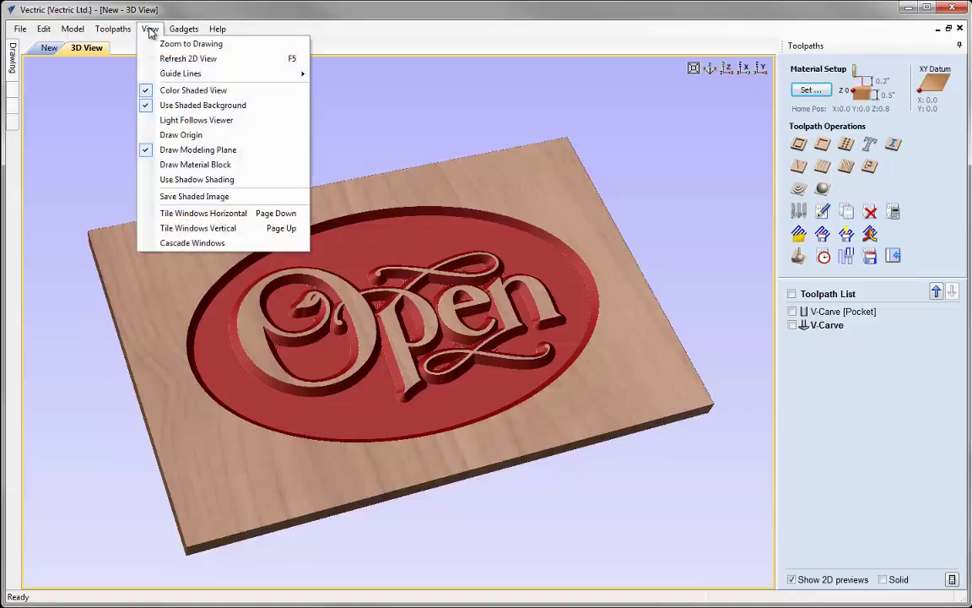
left_click(198, 229)
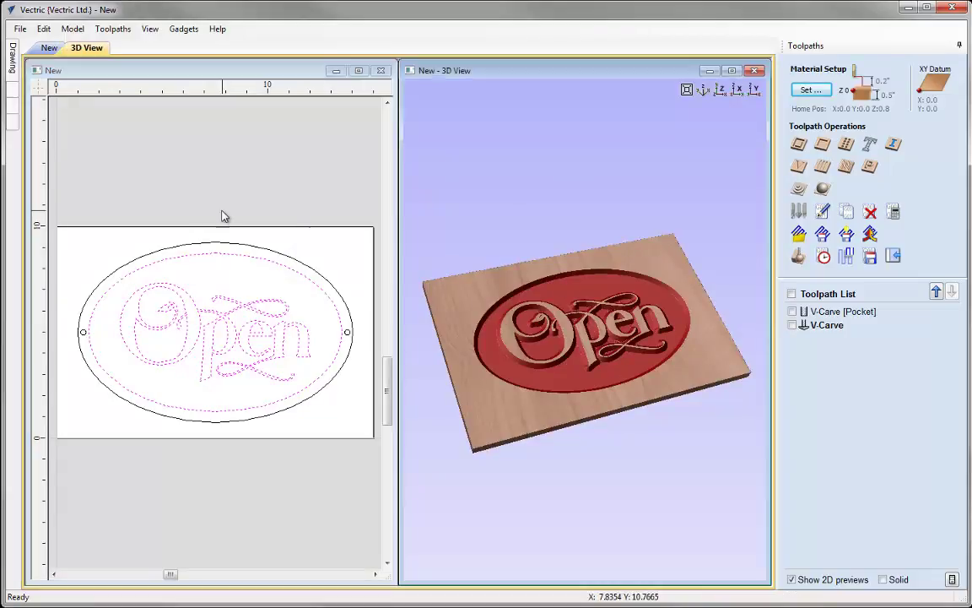
left_click(250, 287)
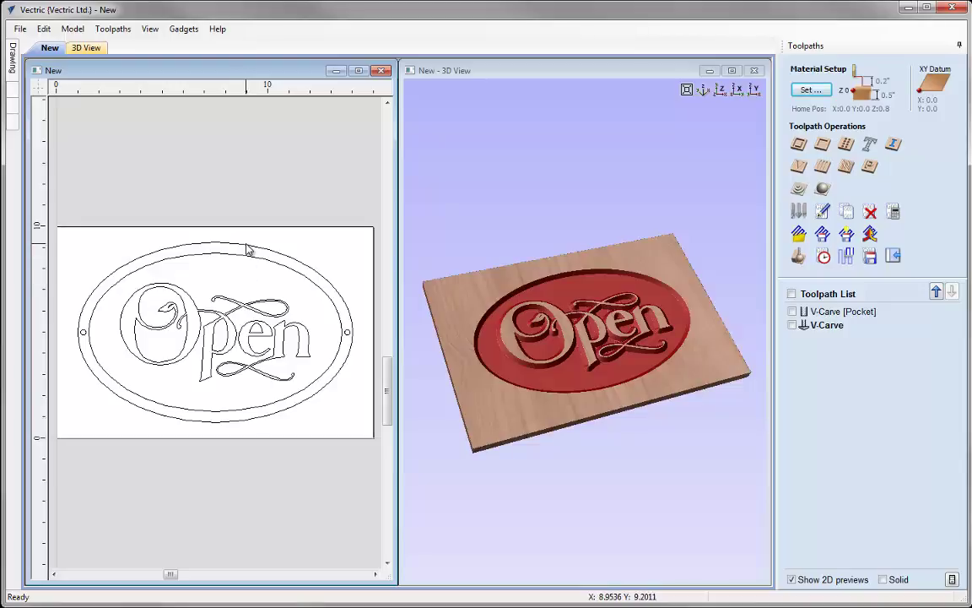
- Calculate a drilling toolpath named Drill for the two screw-hole circles with a 0.375-inch cut depth
left_click(82, 332)
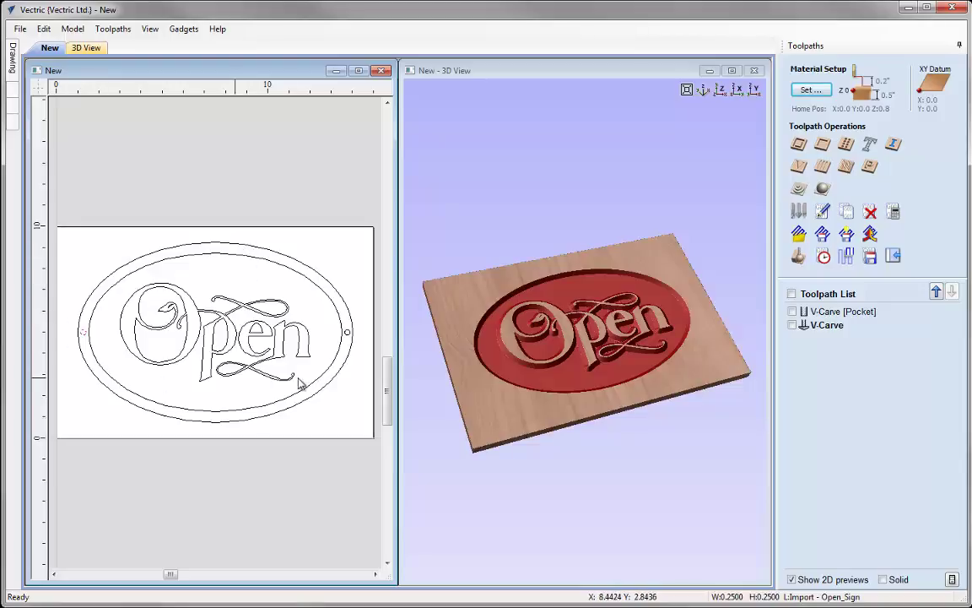
left_click(346, 332, "shift")
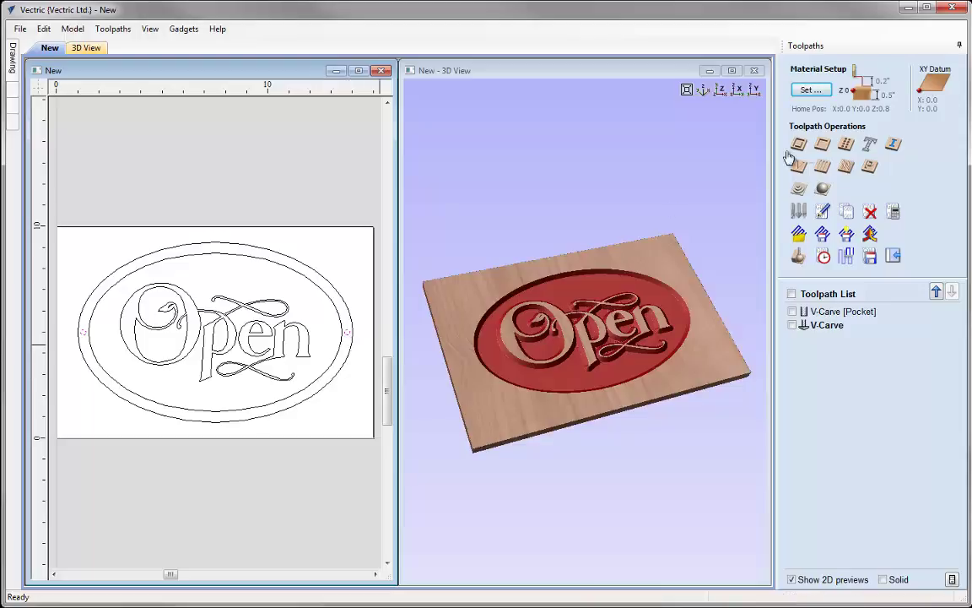
left_click(847, 146)
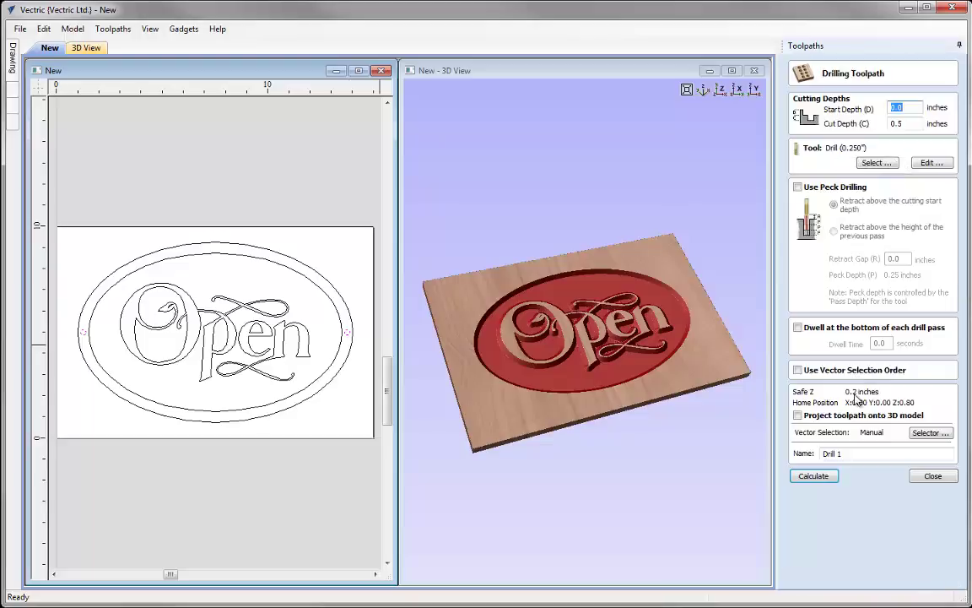
key("Tab")
type("0.375")
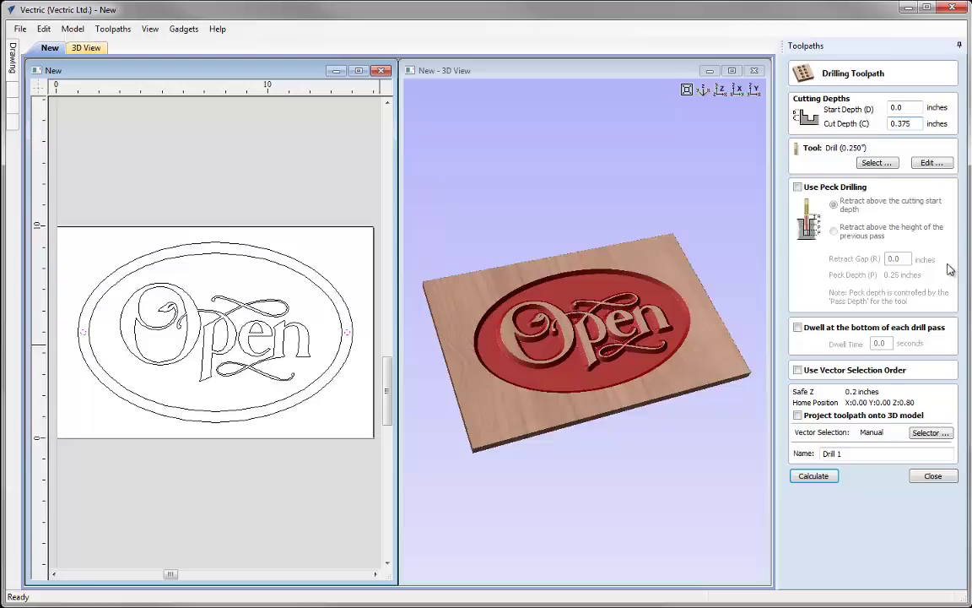
left_click(869, 455)
left_click(809, 477)
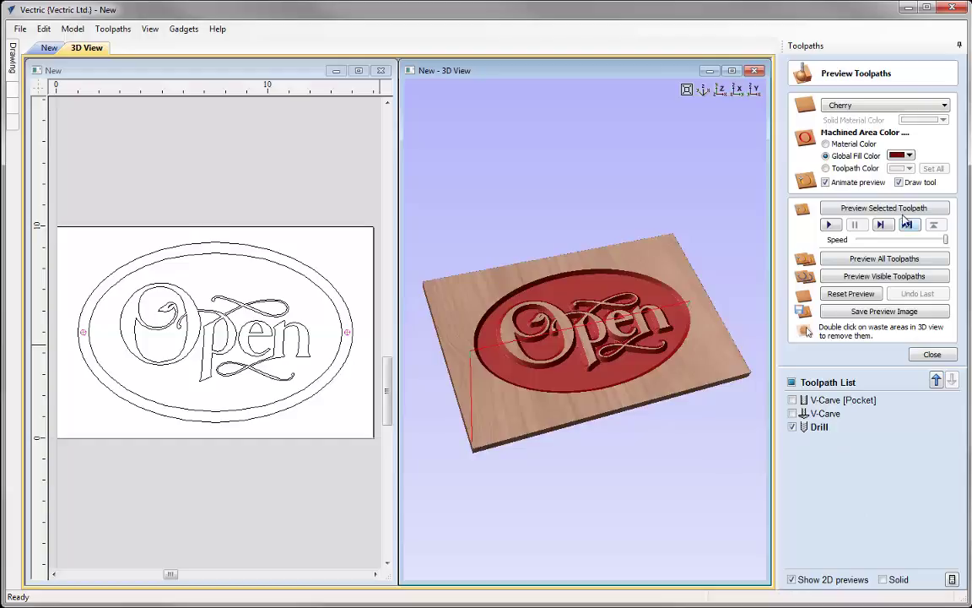
- Preview the Drill toolpath, inspect the drilled screw holes in 3D, and close the toolpath preview
left_click(884, 207)
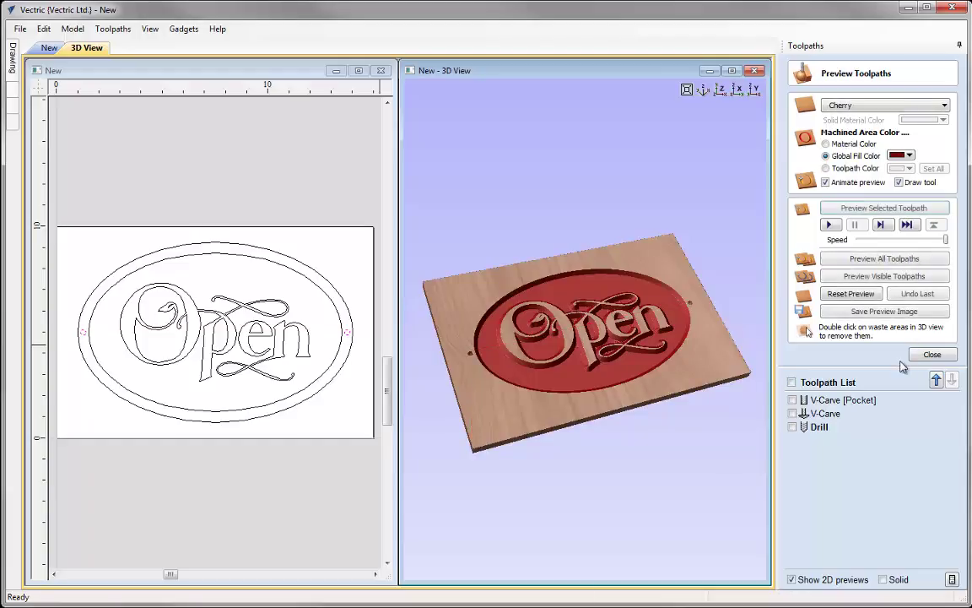
left_click_drag(604, 388, 604, 271)
scroll(666, 304, "up", 3)
left_click_drag(525, 327, 449, 303)
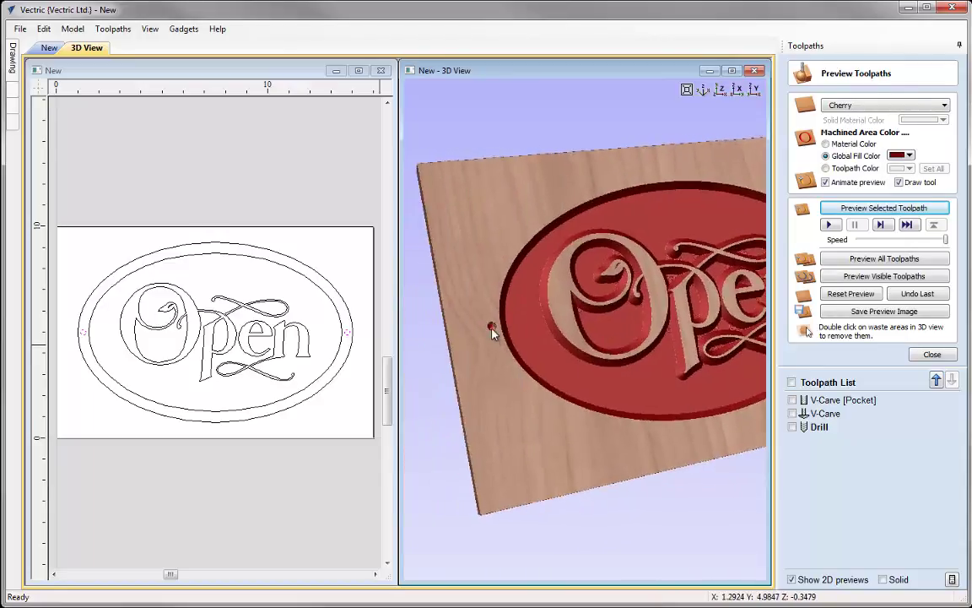
left_click(704, 92)
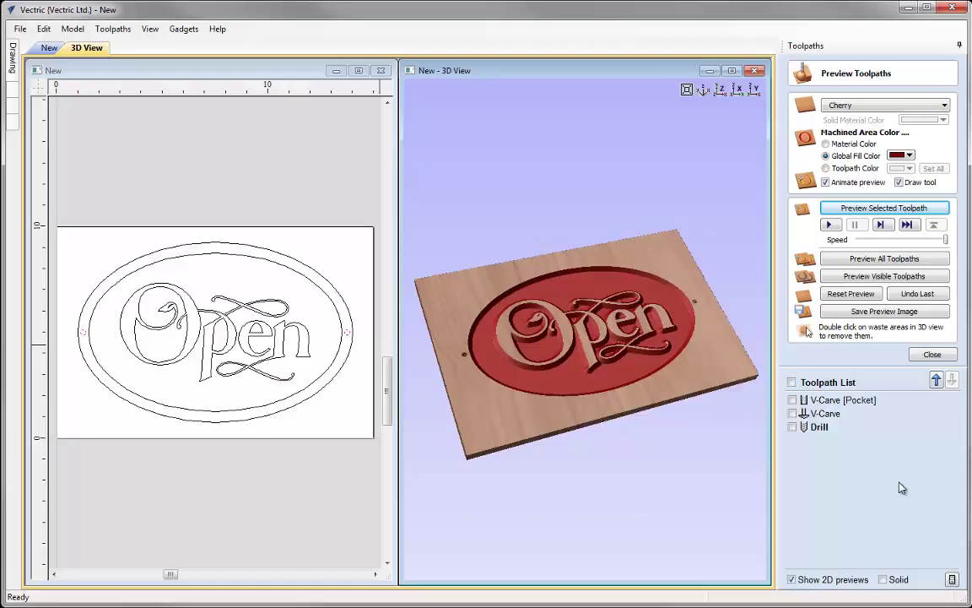
left_click(930, 355)
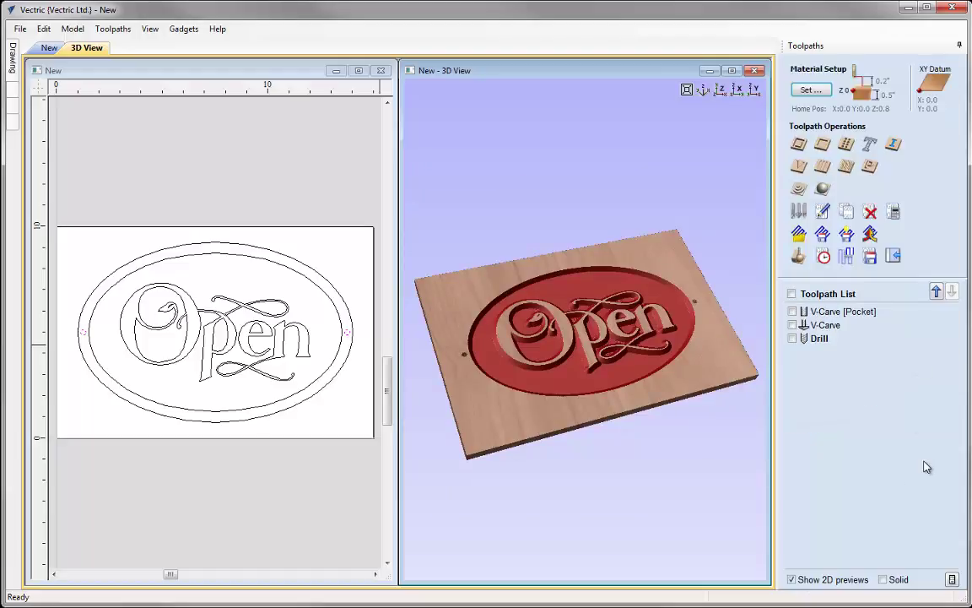
- Set up a 2D profile toolpath on the outer oval with a 0.2-inch cut depth and the V-Bit (90 deg 0.5")
left_click(247, 247)
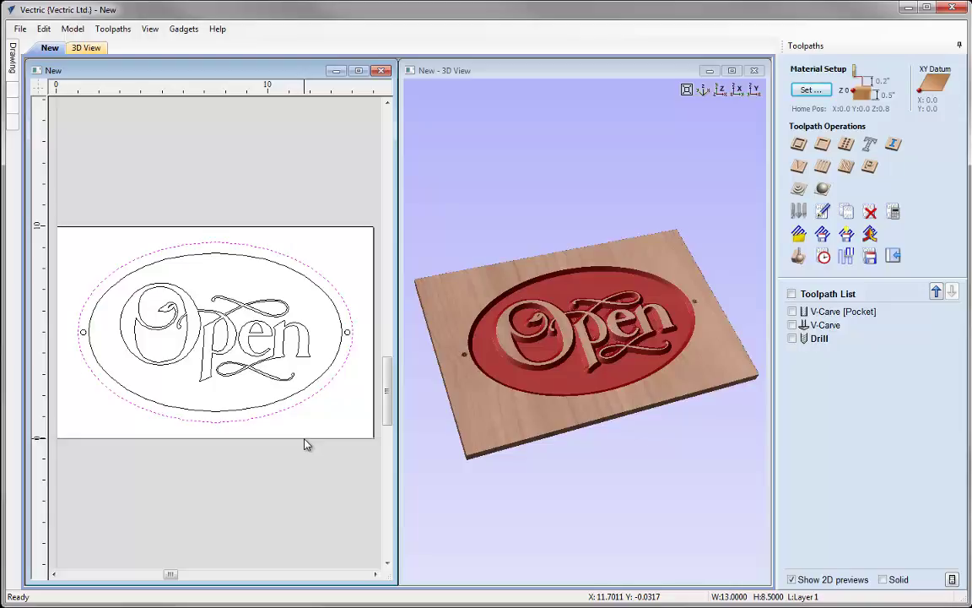
left_click(799, 146)
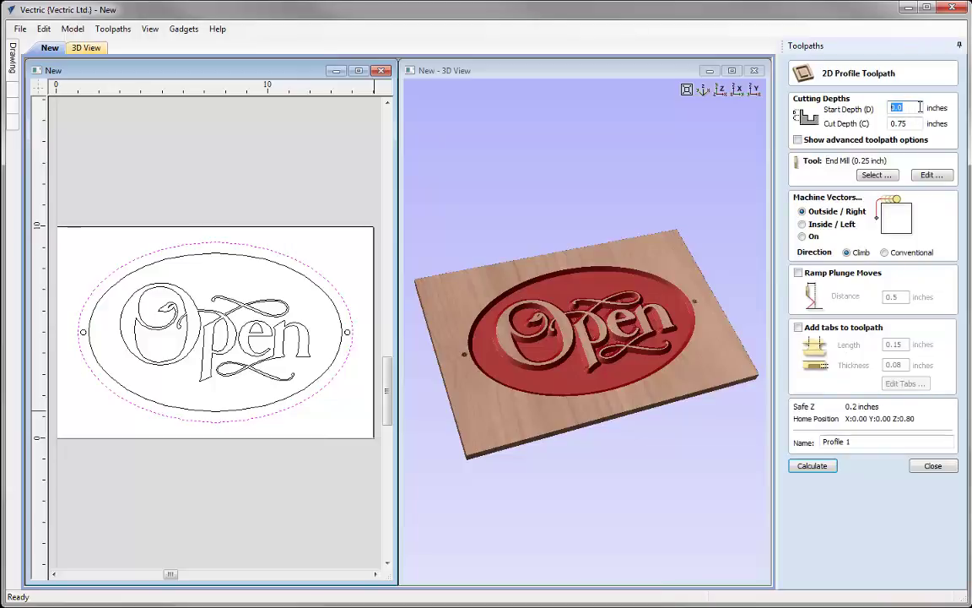
left_click(900, 124)
type("0.")
left_click(876, 175)
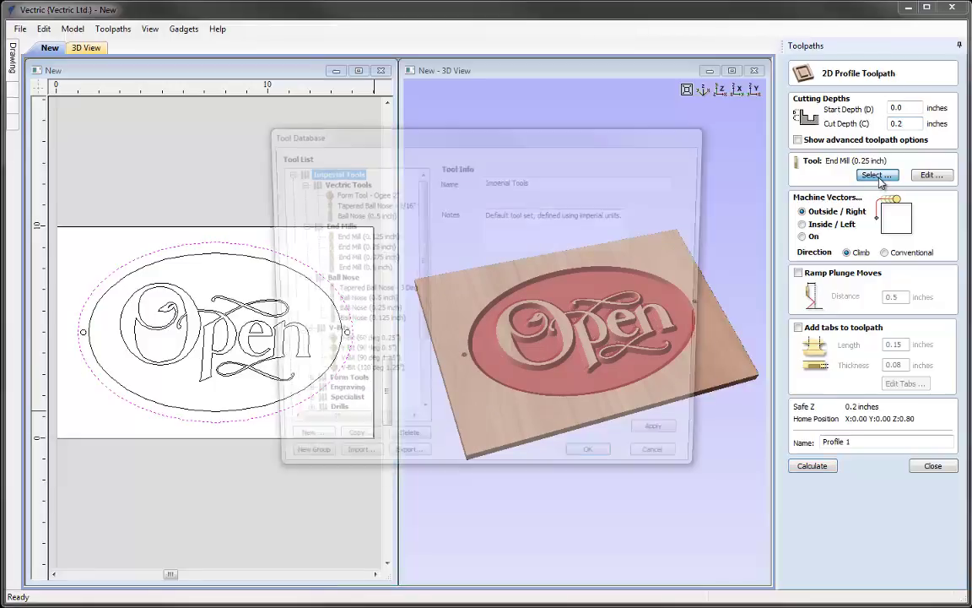
double_click(361, 355)
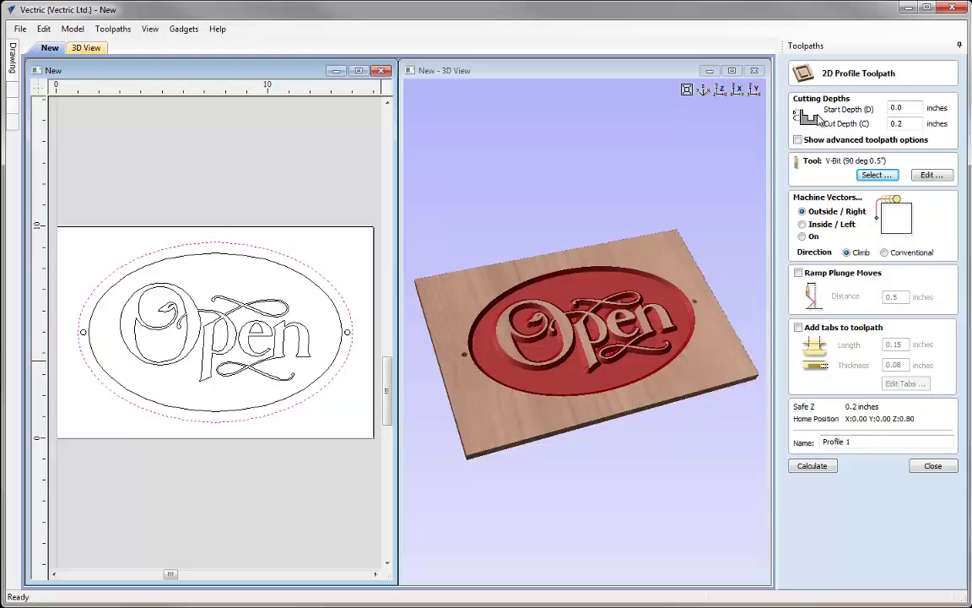
- Name the outer oval's profile toolpath Profile_V90 and calculate it
left_click(866, 441)
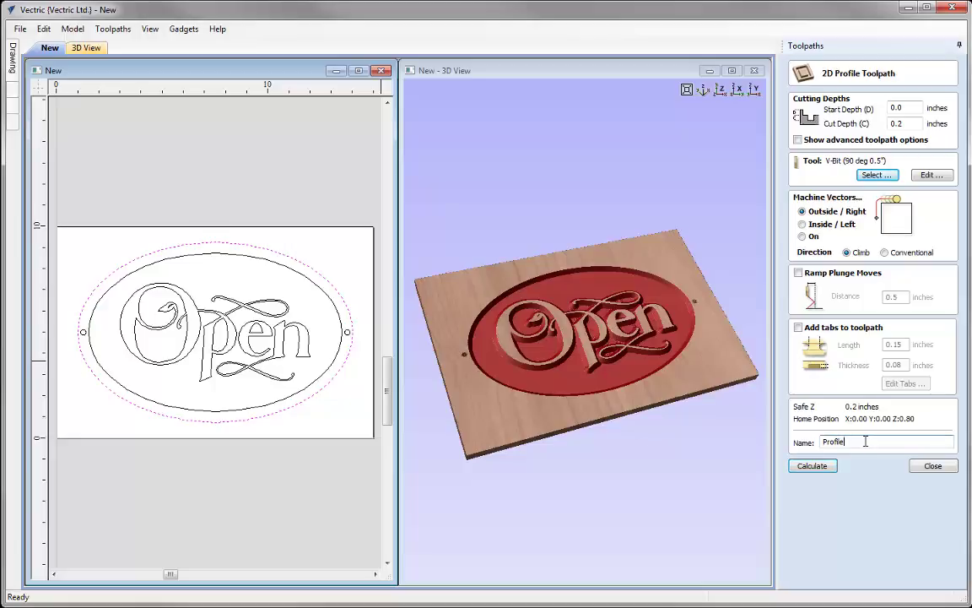
type("_")
left_click(812, 465)
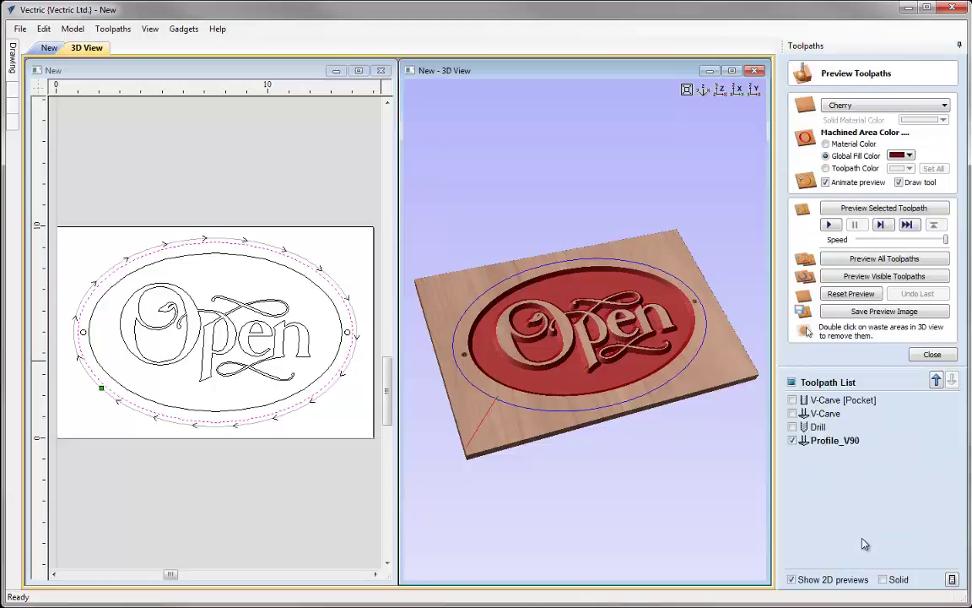
- Switch machined areas to individual toolpath colours, give Profile_V90 dark blue, and preview its cut in the maximised 3D view
left_click(827, 168)
left_click(902, 168)
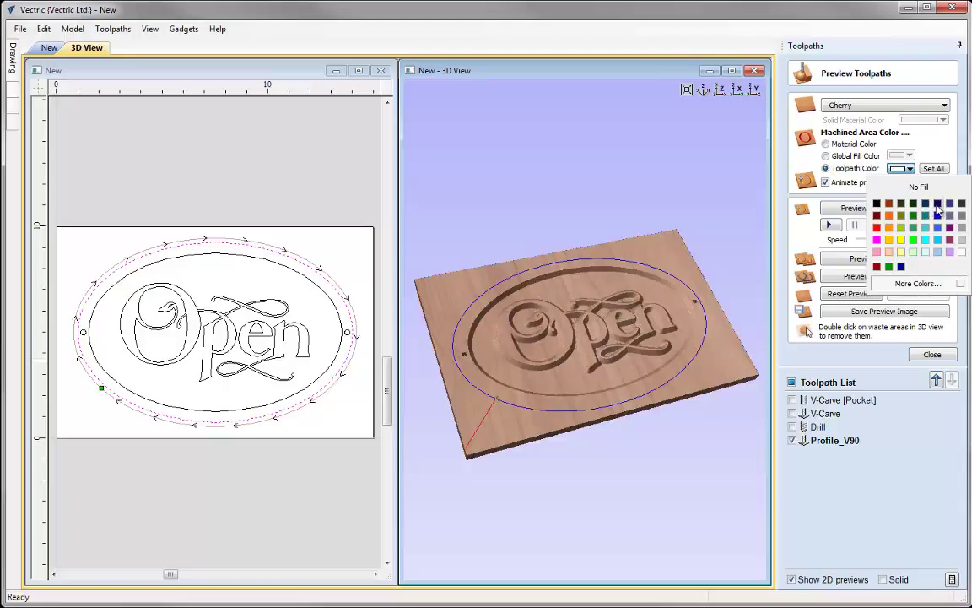
left_click(929, 204)
left_click(878, 209)
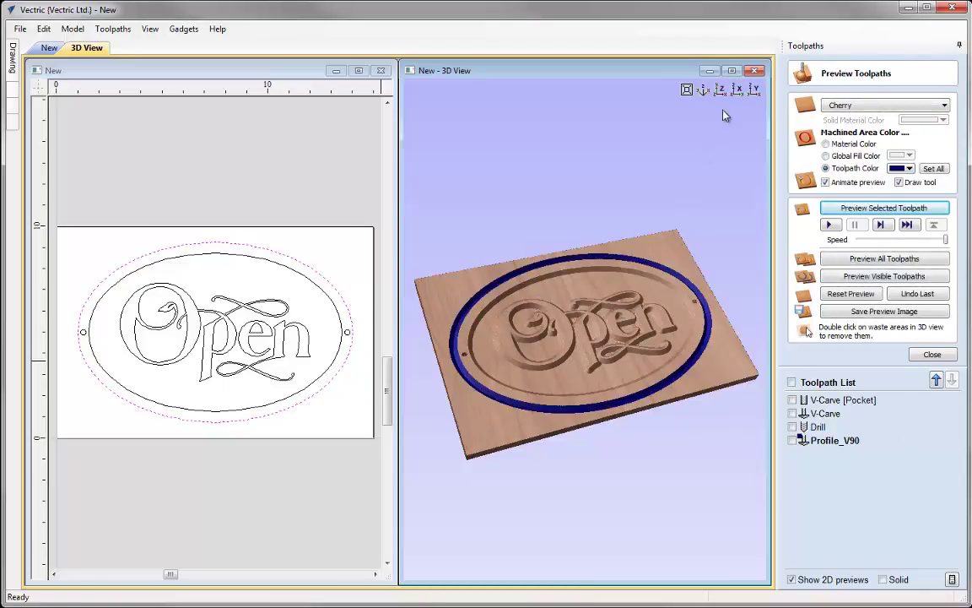
left_click(732, 71)
scroll(545, 376, "up", 4)
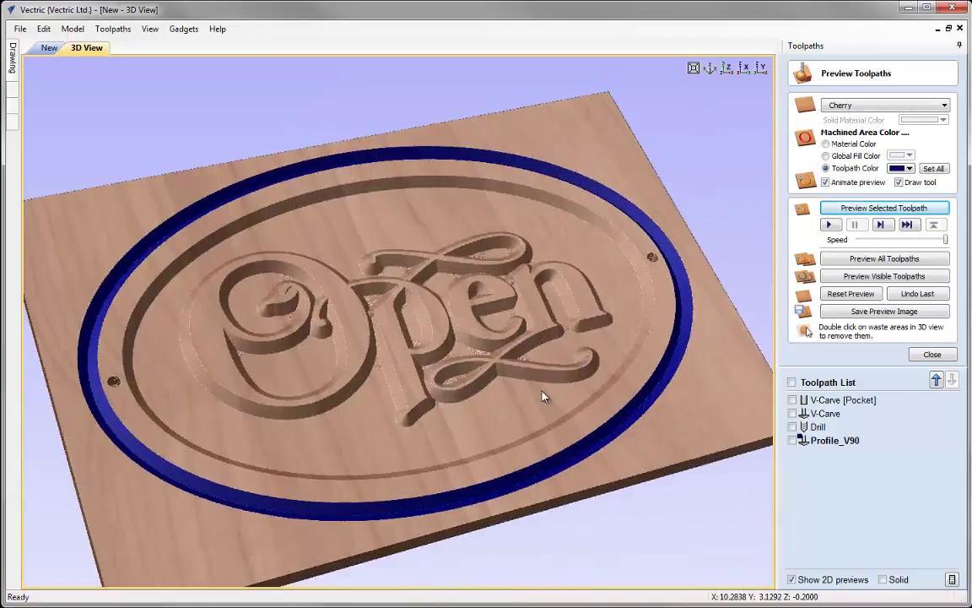
left_click_drag(436, 447, 524, 372)
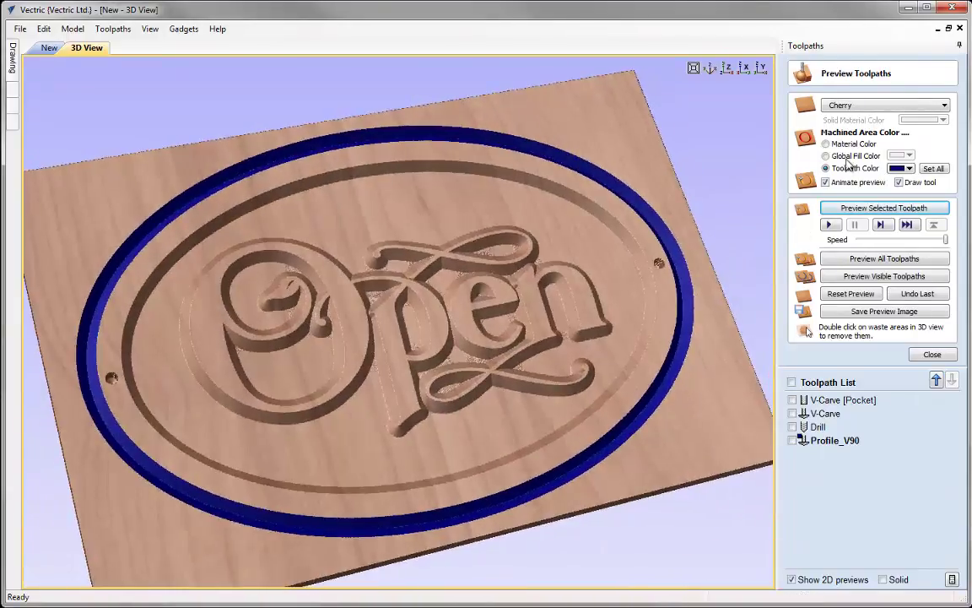
- Set the toolpath colour of both V-Carve [Pocket] and V-Carve to dark red and close the toolpath preview
left_click(844, 400)
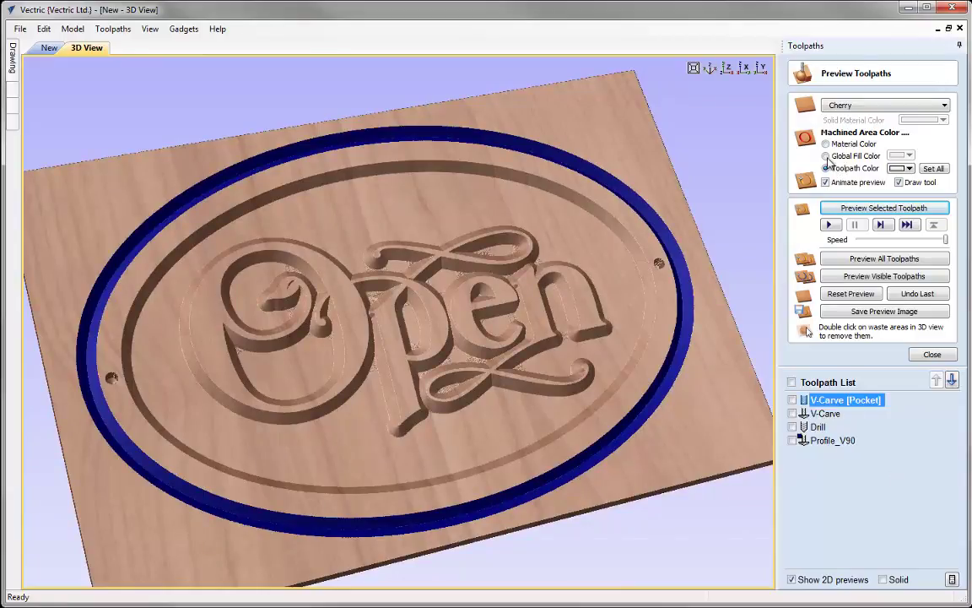
left_click(898, 169)
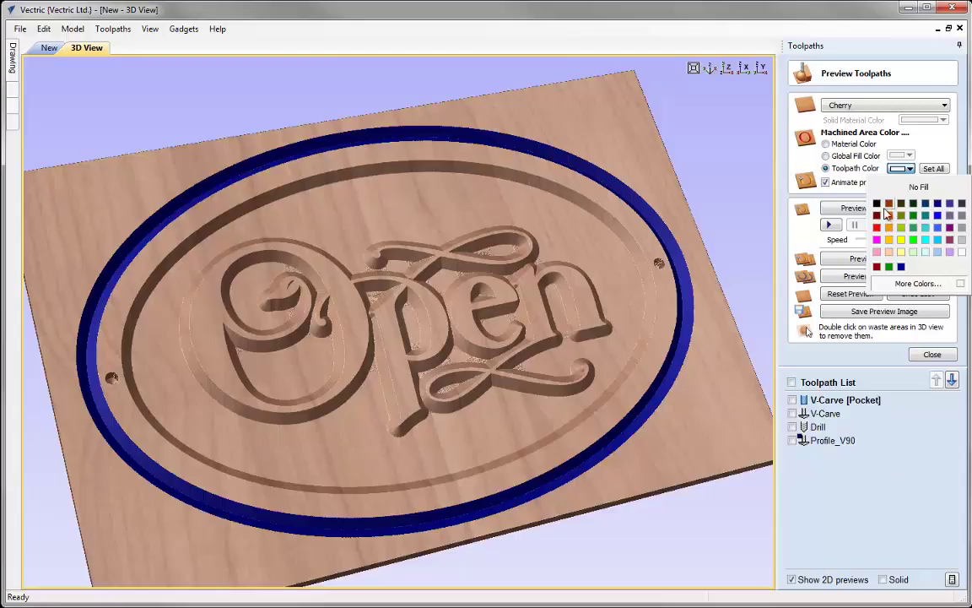
left_click(877, 214)
left_click(844, 413)
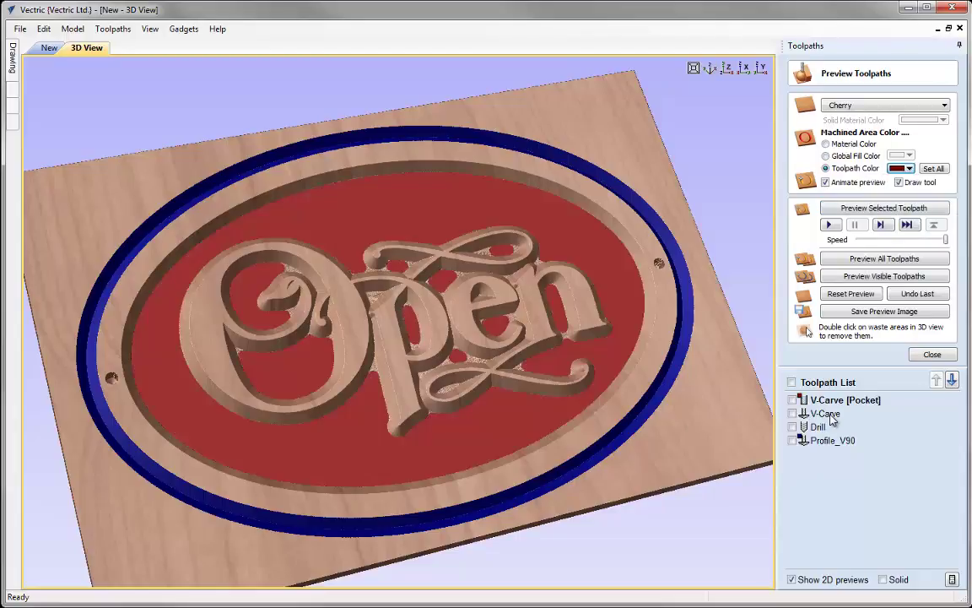
left_click(901, 168)
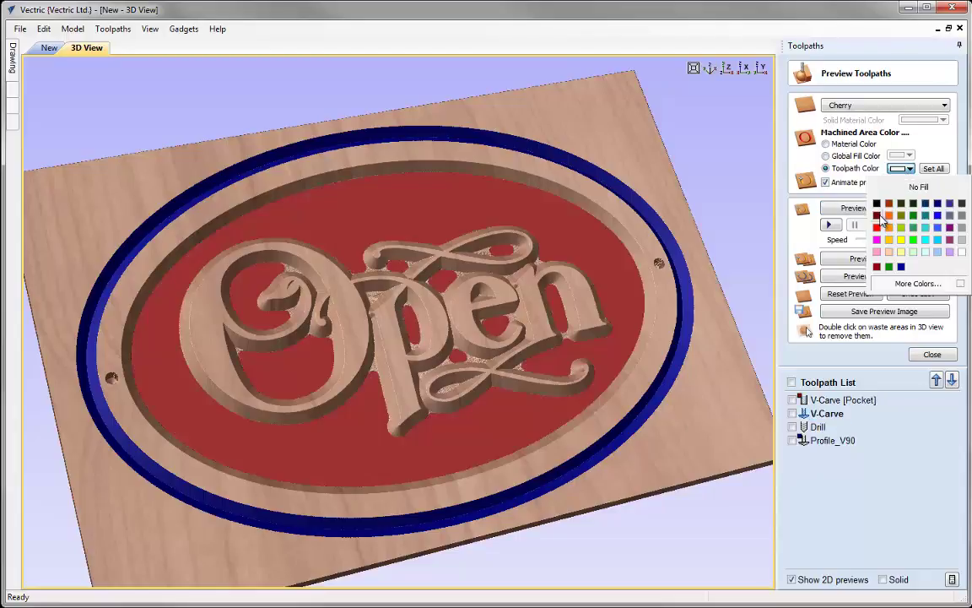
left_click(877, 214)
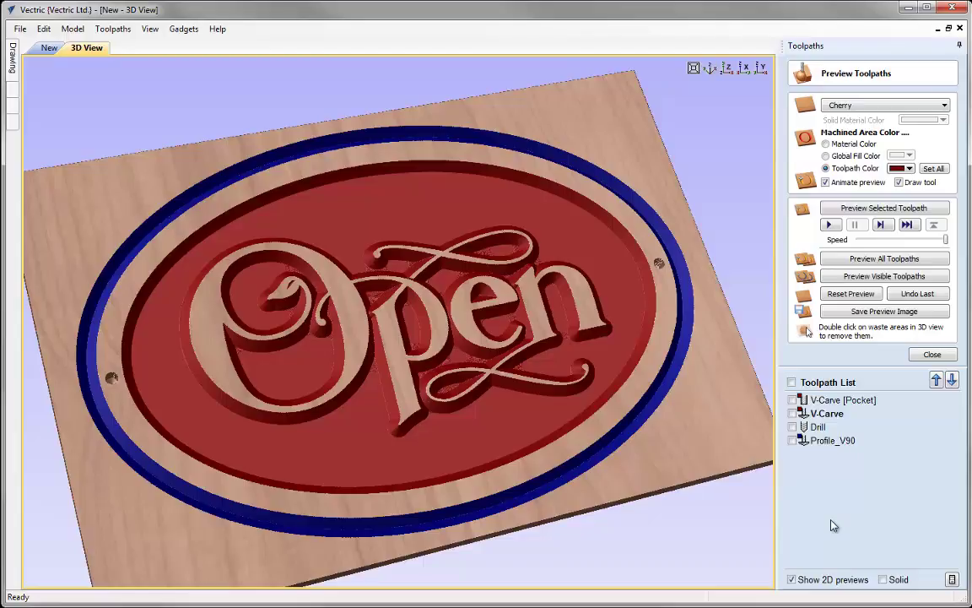
left_click(693, 68)
left_click(711, 69)
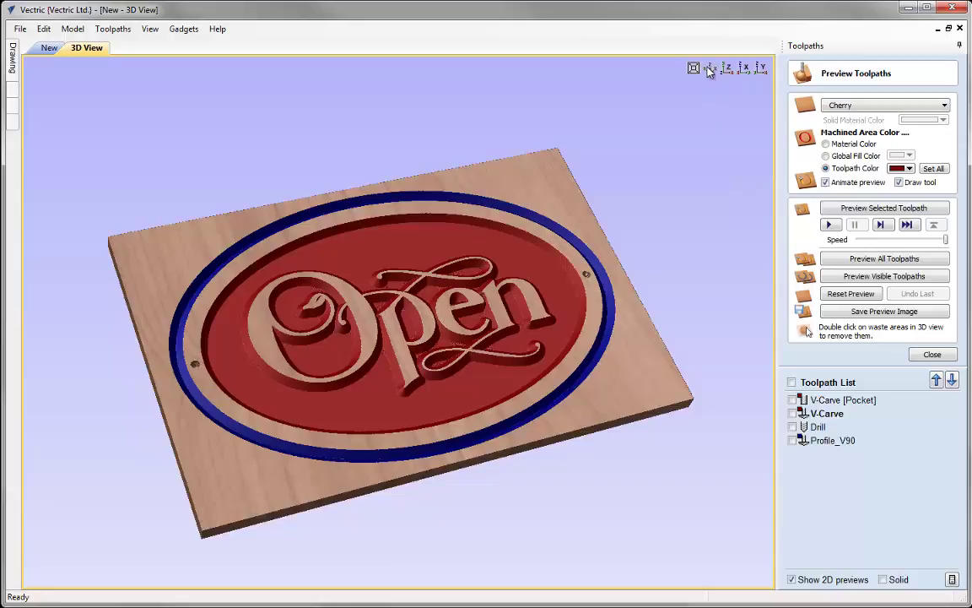
left_click(944, 355)
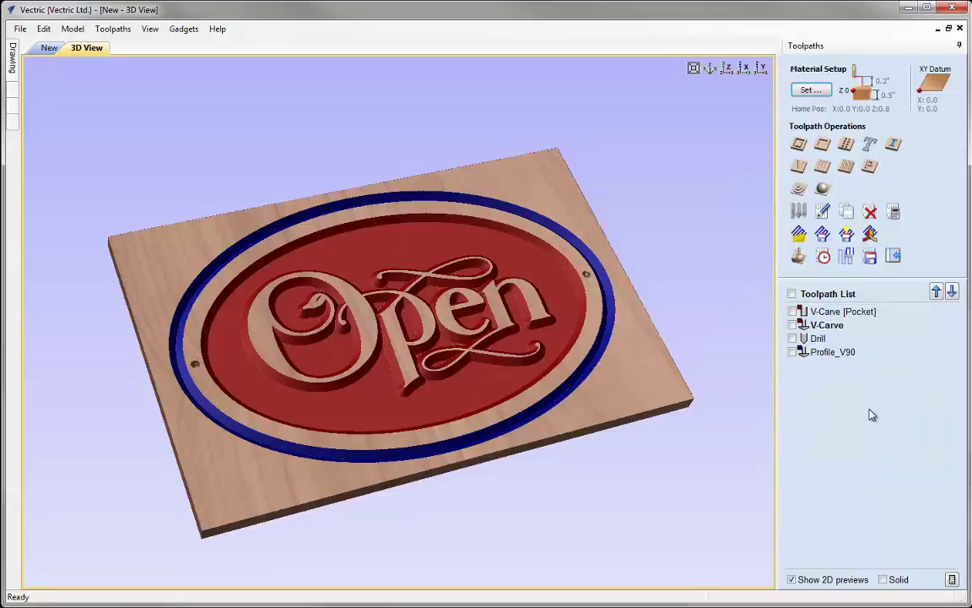
- Tile the 2D and 3D windows vertically and look through the V-carve and drilling toolpaths, ending with V-Carve [Pocket] selected
left_click(151, 29)
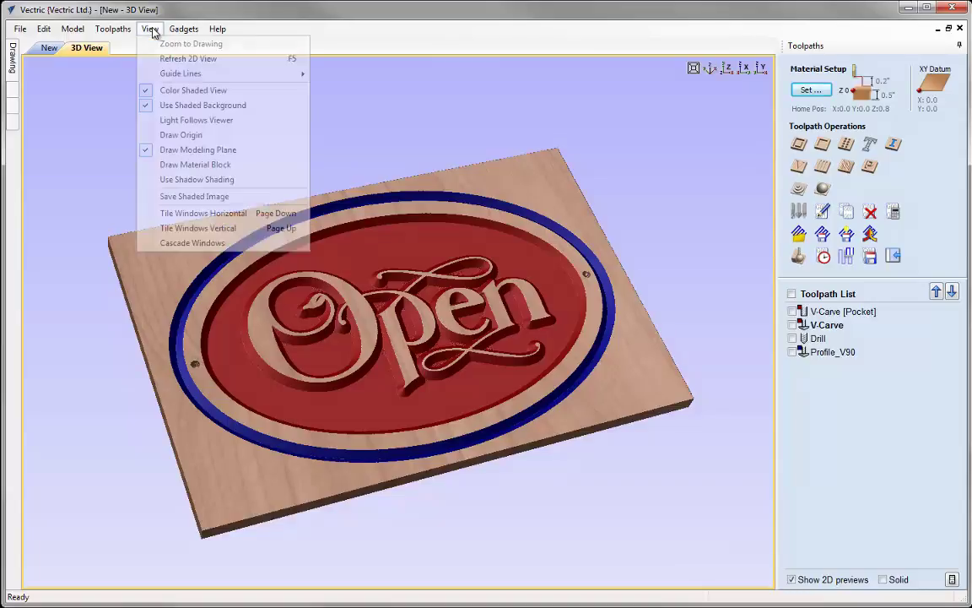
left_click(199, 228)
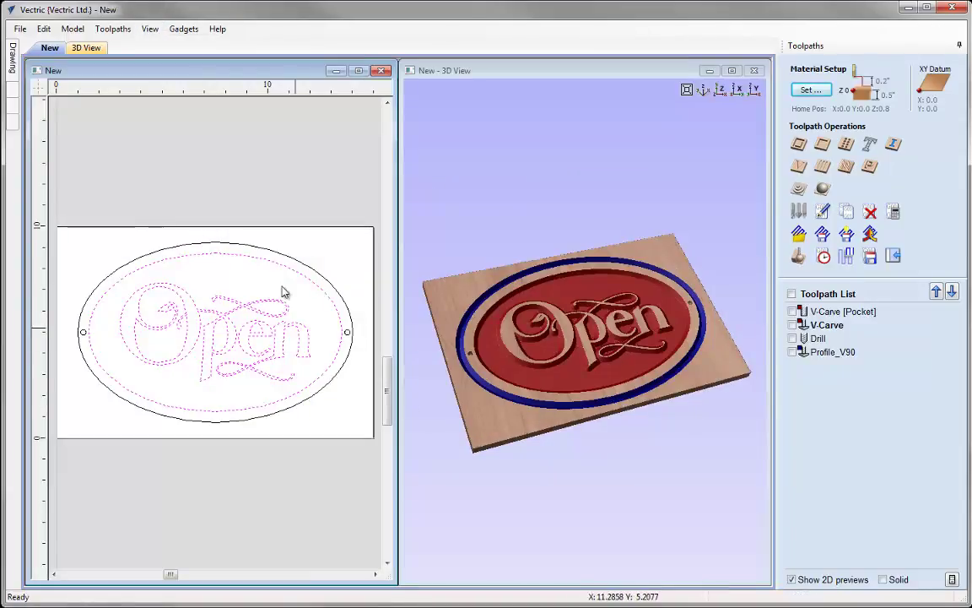
left_click(831, 312)
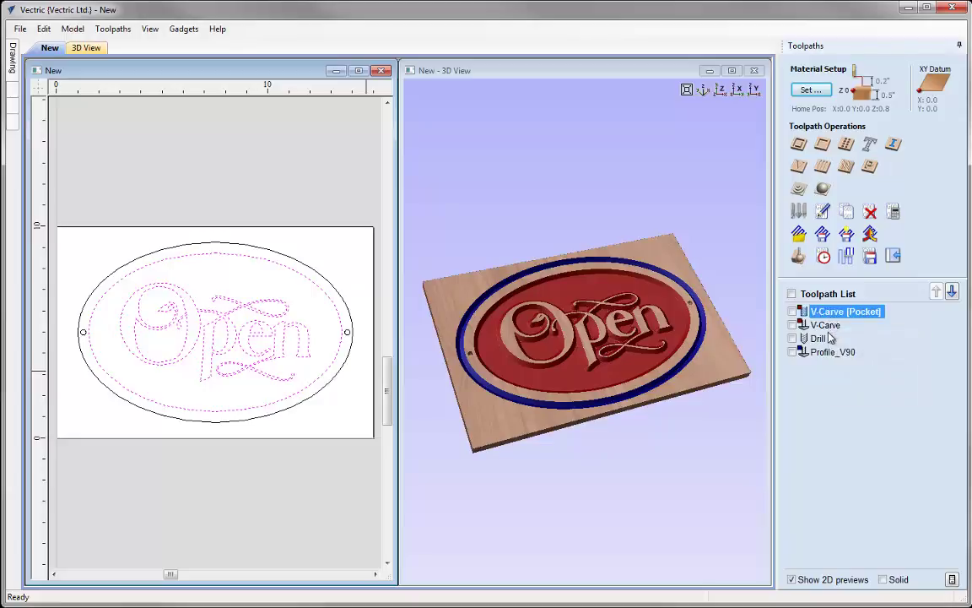
left_click(820, 338)
key("Down")
key("Up")
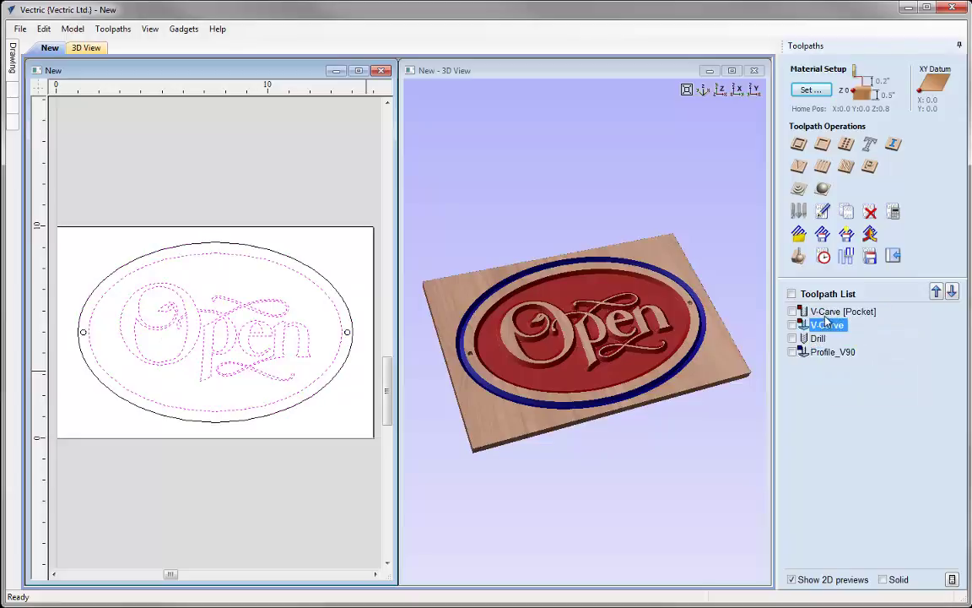
key("Up")
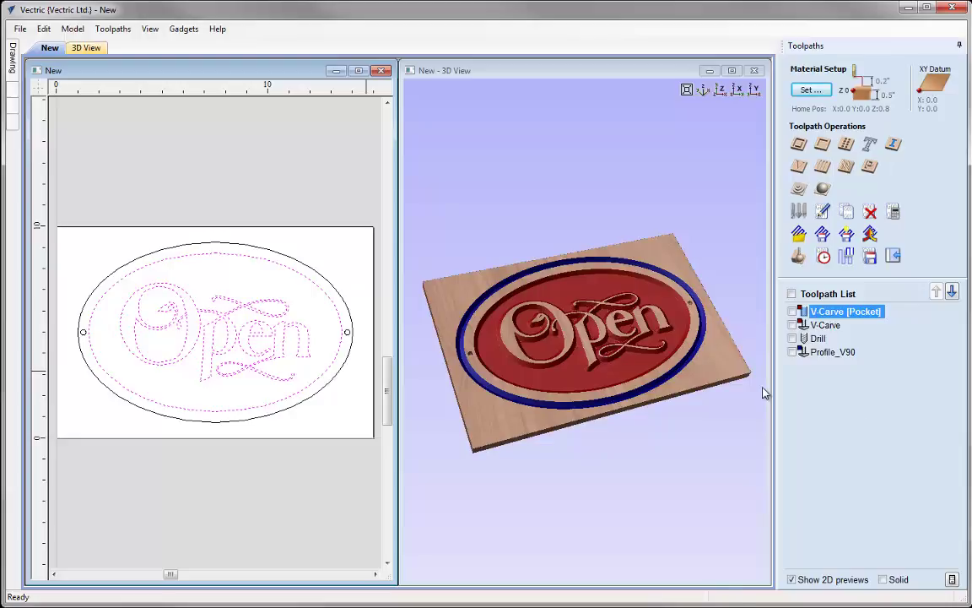
- Select only the outer oval and start a 2D profile toolpath outside it with a 0.52-inch cut depth
left_click(287, 255)
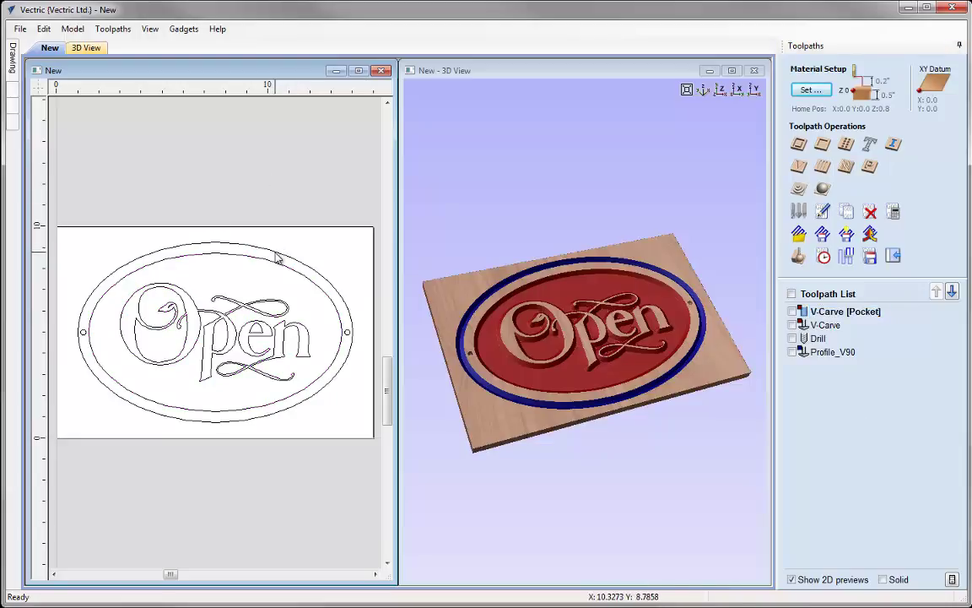
left_click(346, 342)
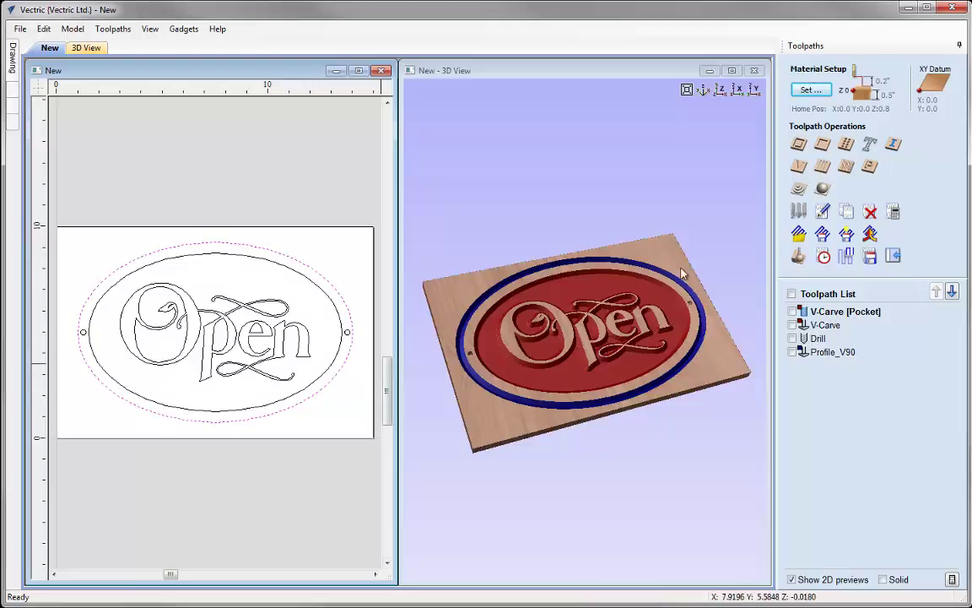
left_click(799, 146)
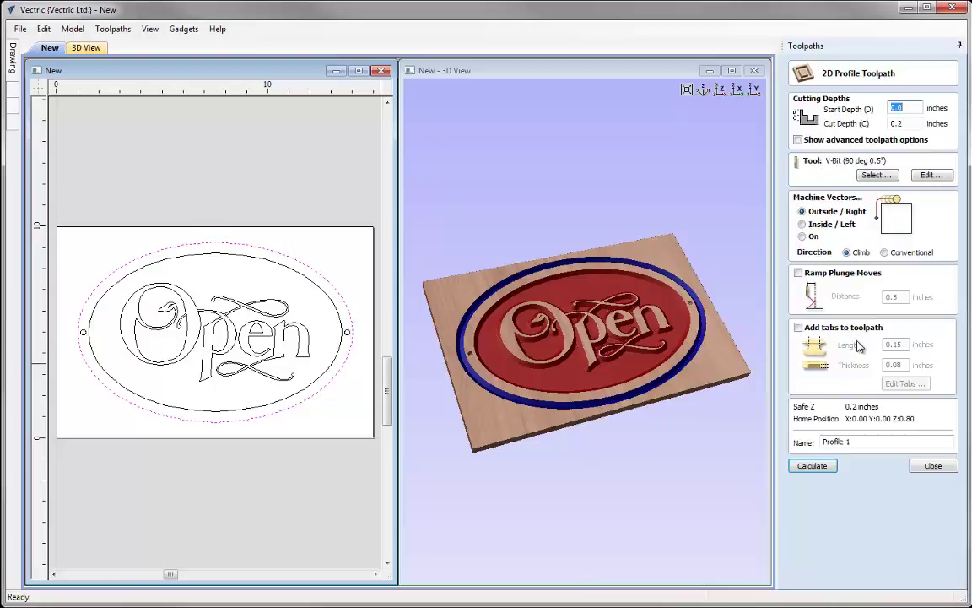
key("Tab")
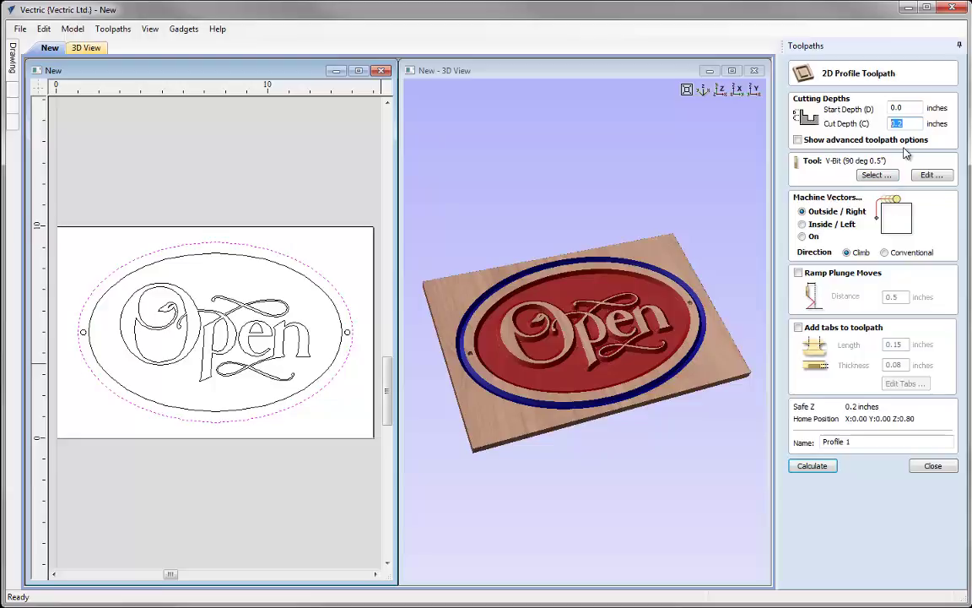
type("2")
key("BackSpace")
type("0.5")
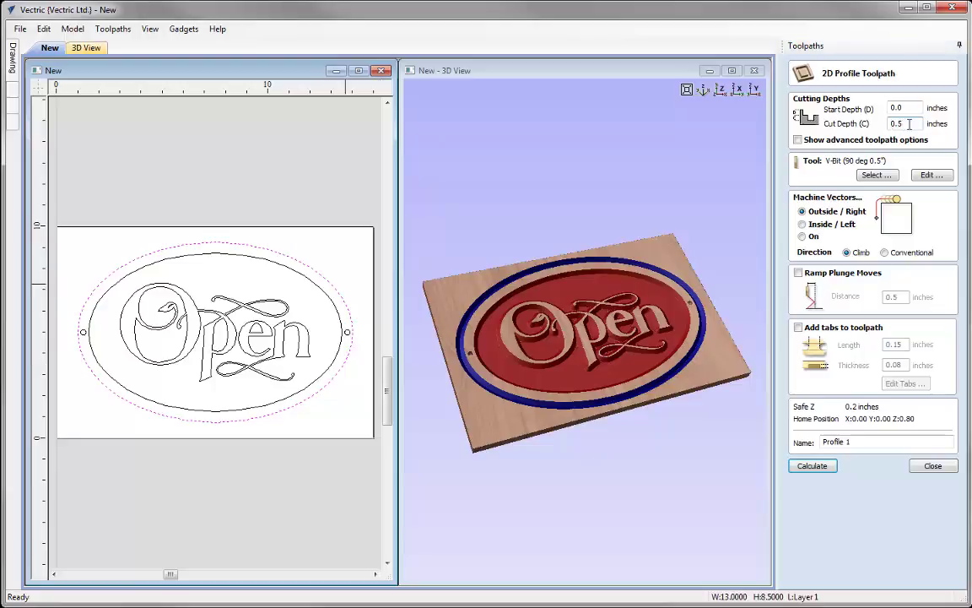
type("2")
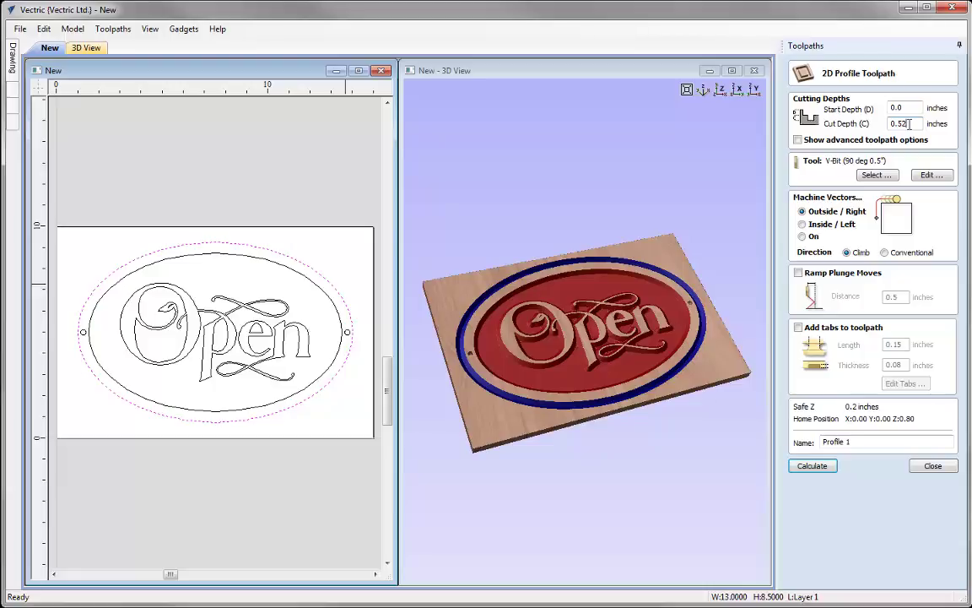
- Assign the End Mill (0.25 inch) from the tool database to the outer oval's cutout profile
left_click(876, 174)
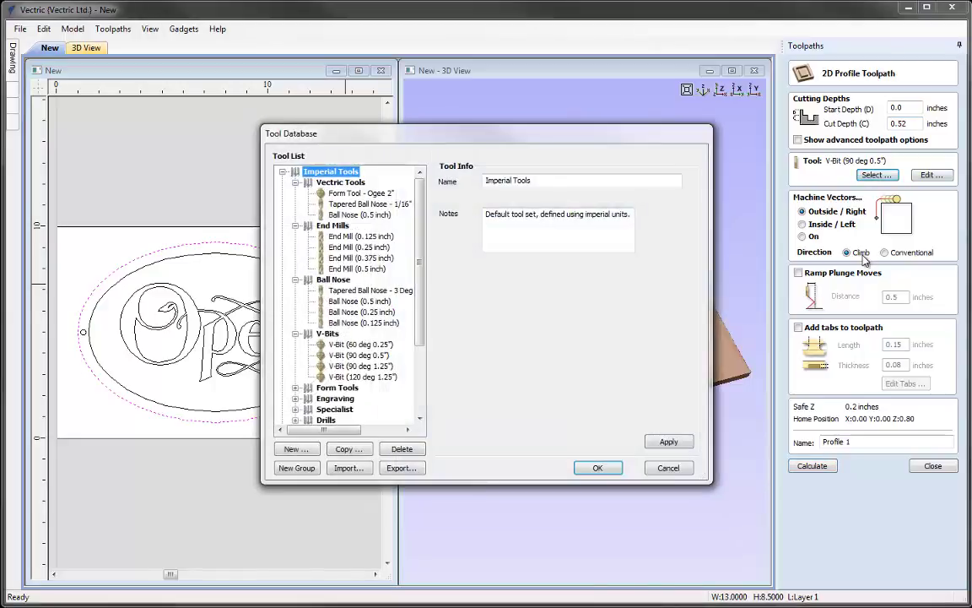
left_click(381, 248)
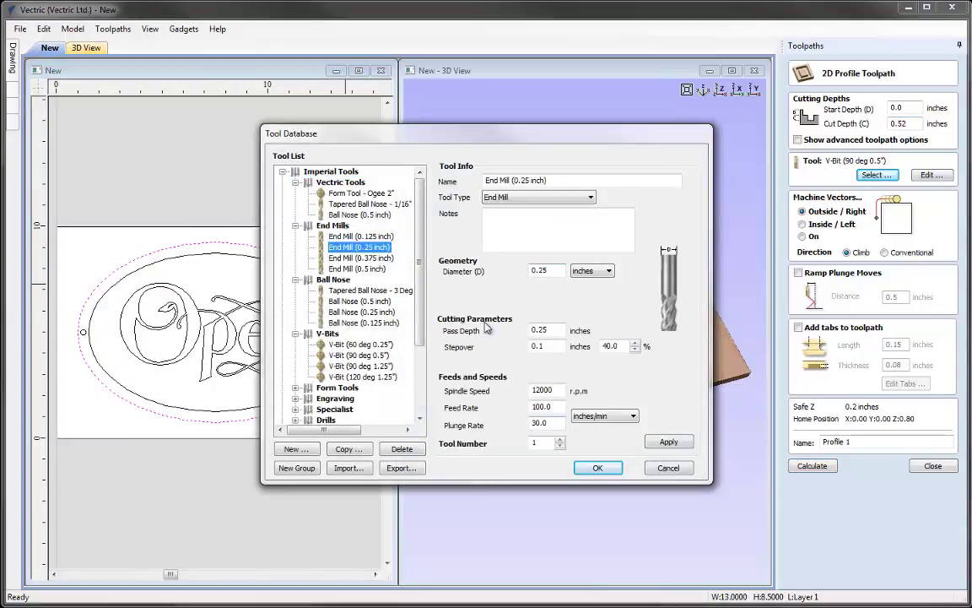
left_click(596, 468)
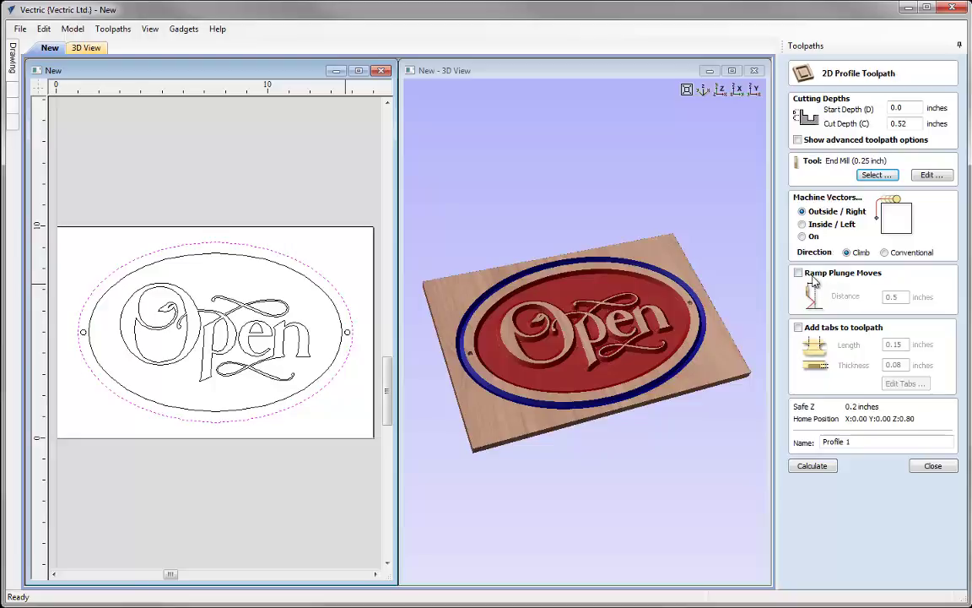
- Enable tabs on the profile toolpath with a length of 0.375 inches and a thickness of 0.125 inches
left_click(799, 328)
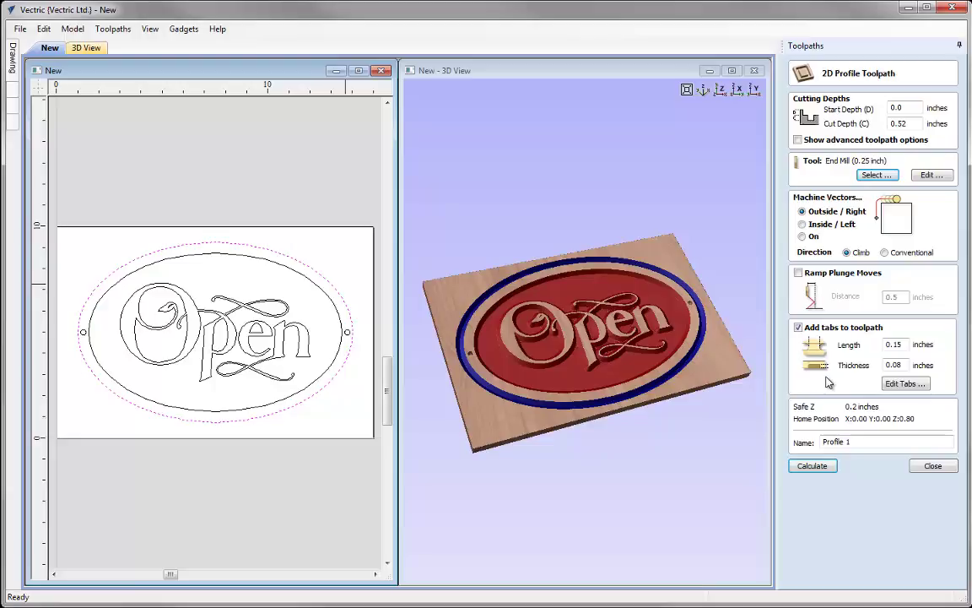
double_click(893, 344)
type("0.375")
double_click(893, 365)
type("0.125")
- Place a constant number of 4 tabs around the outer oval, with the first at the machining start point
left_click(906, 384)
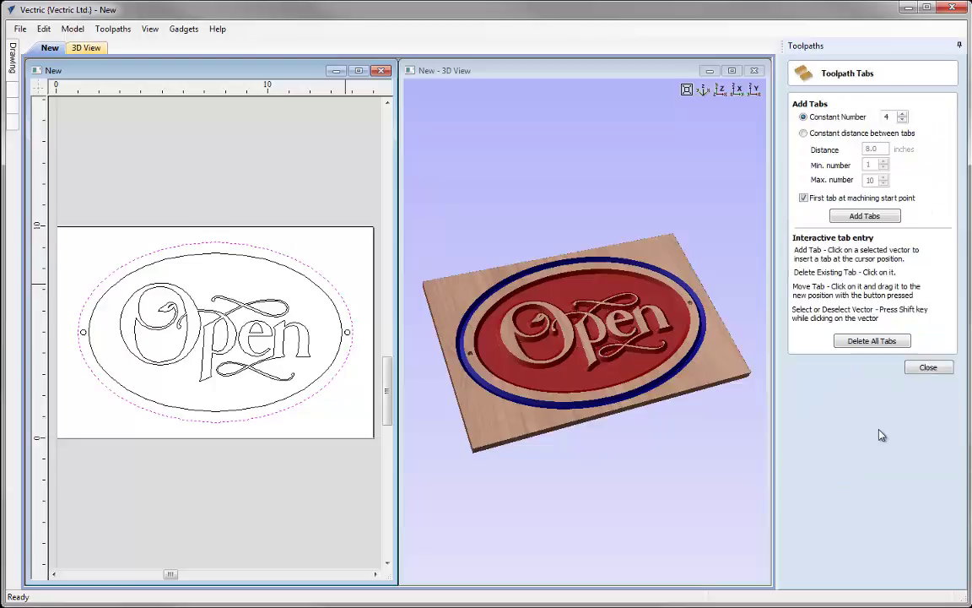
left_click(804, 200)
left_click(861, 217)
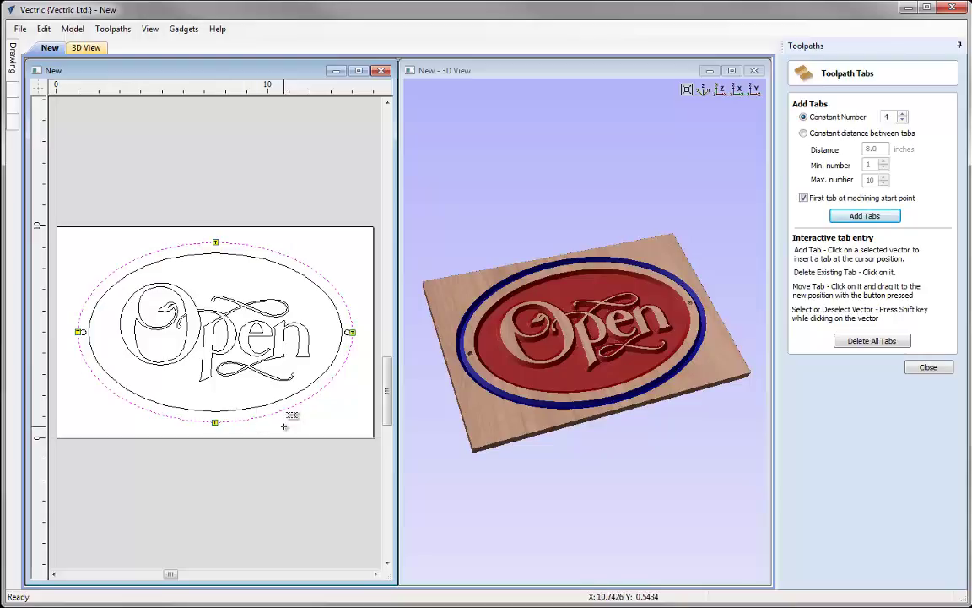
left_click(929, 368)
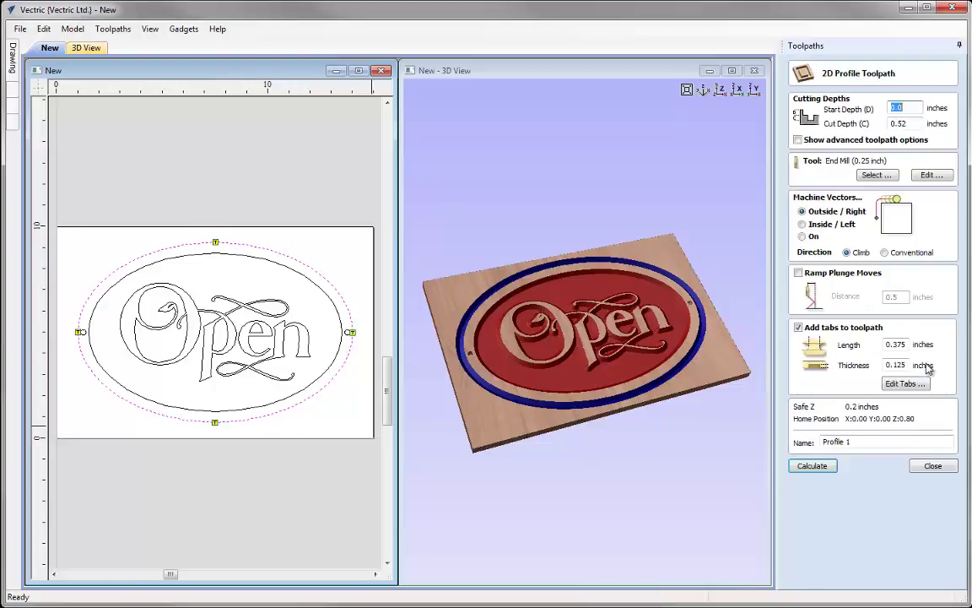
- Name the toolpath Profile_Cutout and calculate it, accepting that the tool cuts through the material
left_click(861, 441)
type("_Cutou")
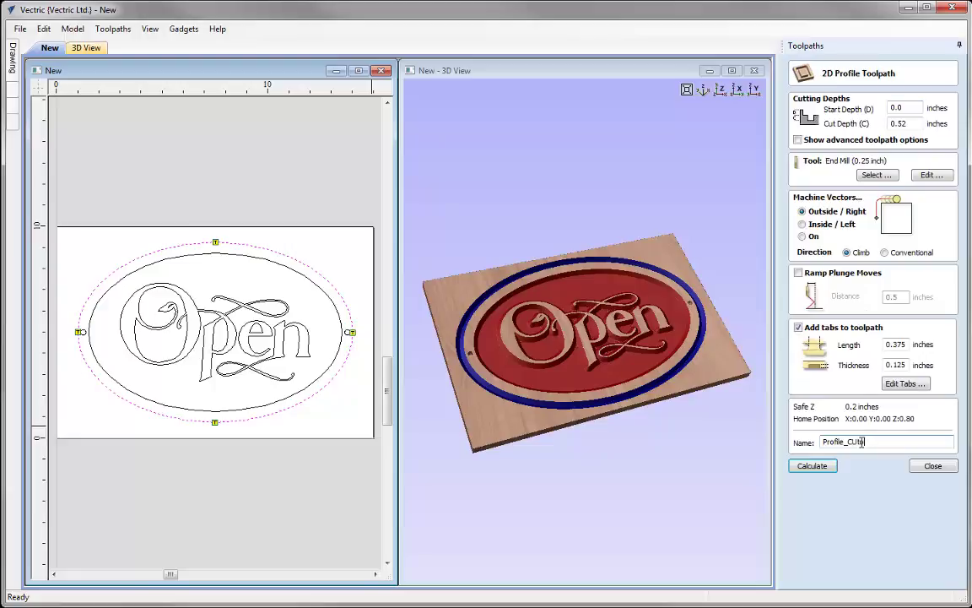
key("BackSpace")
key("BackSpace")
key("BackSpace")
key("BackSpace")
type("utout")
left_click(812, 465)
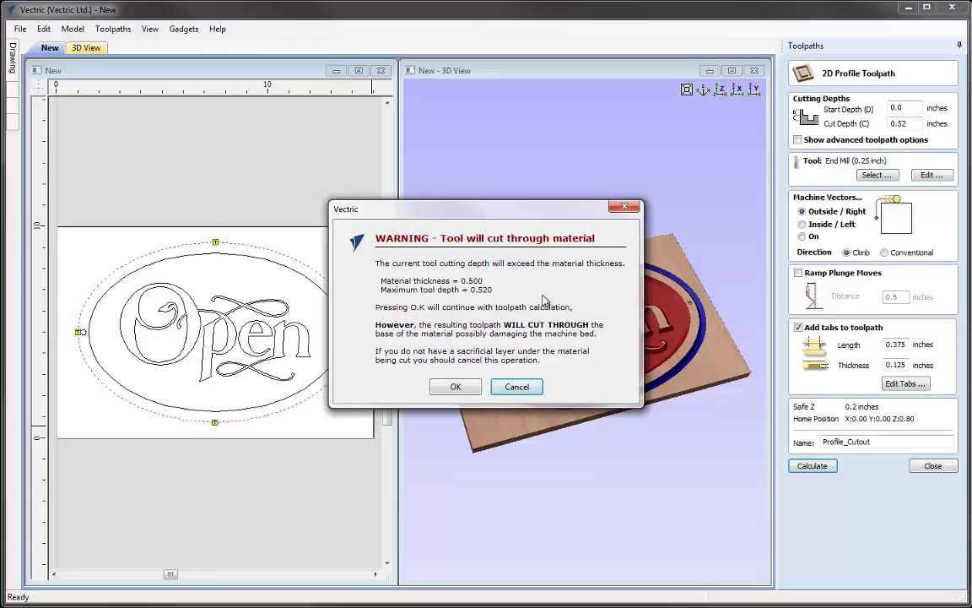
left_click(457, 387)
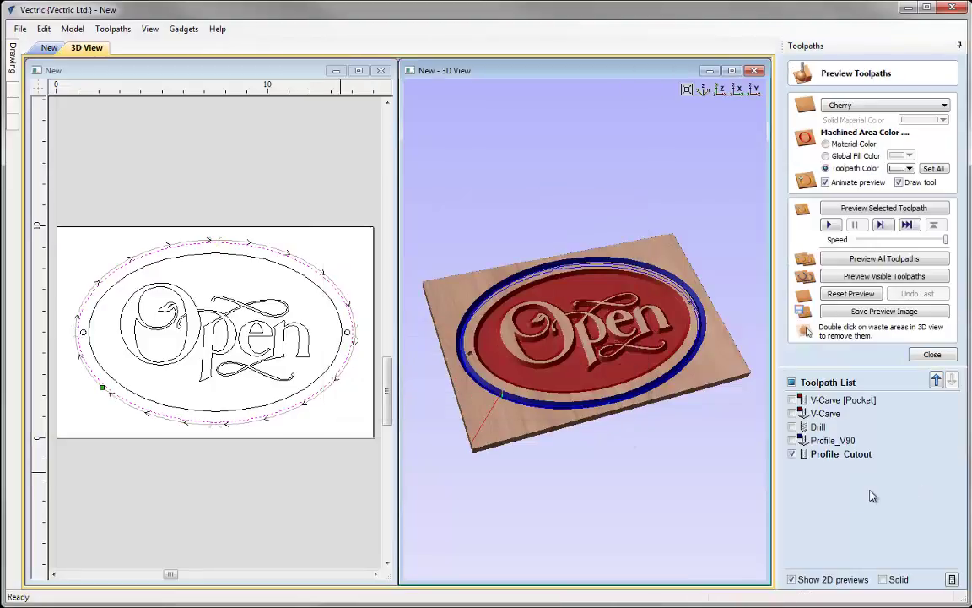
- Maximise the 3D view, preview the Profile_Cutout toolpath, and examine the tabs and the cut edge up close
double_click(655, 71)
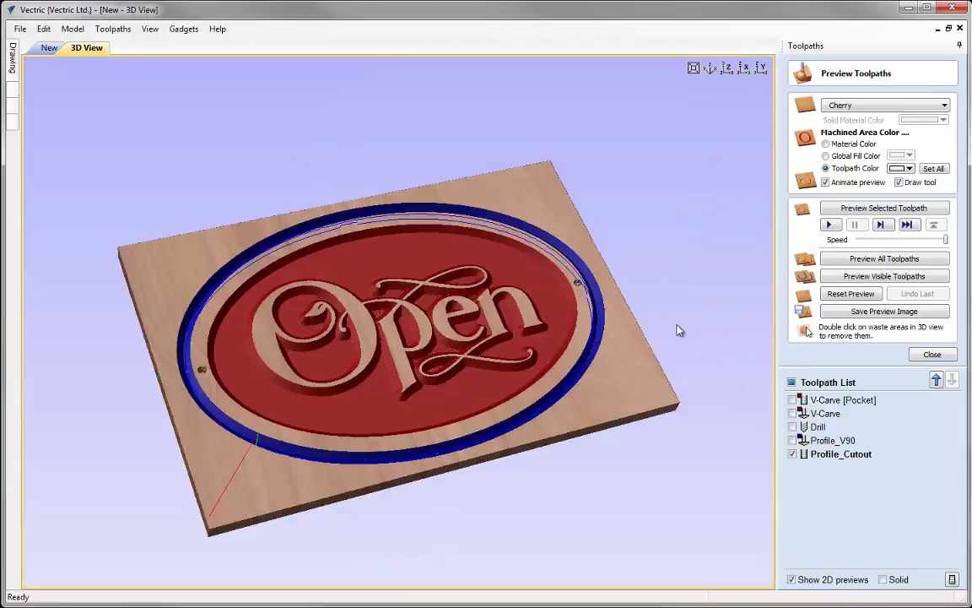
left_click(884, 208)
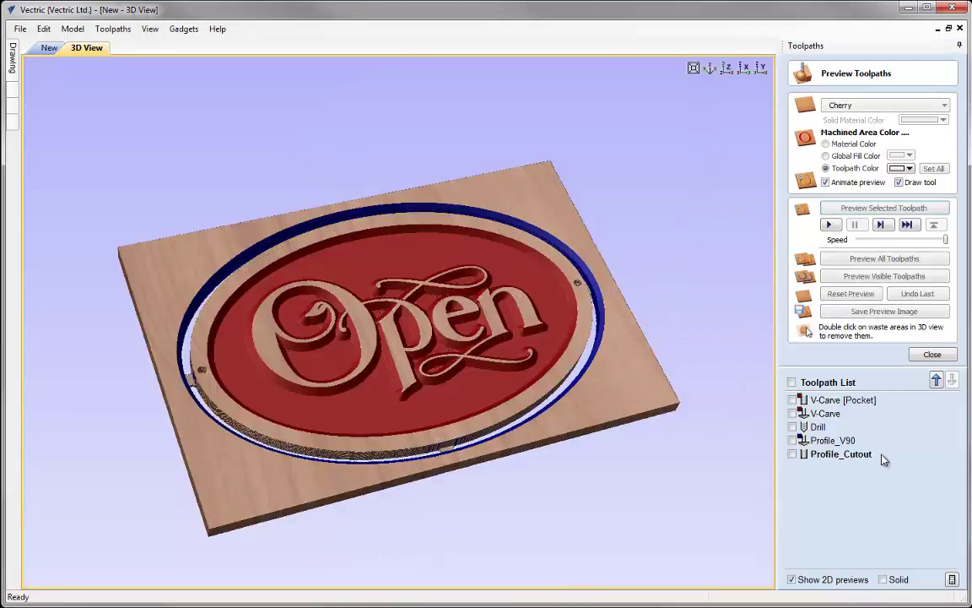
left_click_drag(514, 432, 422, 470)
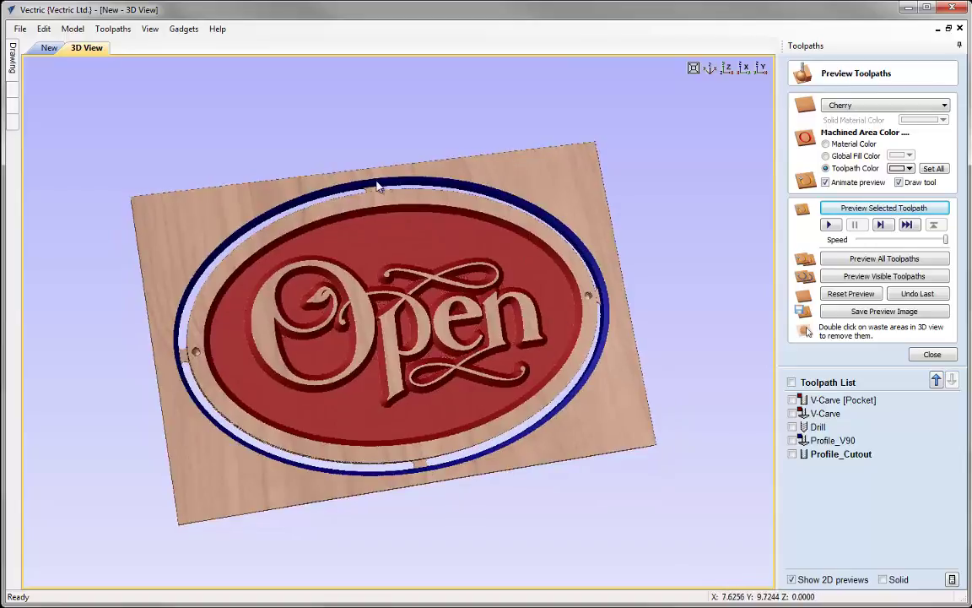
left_click_drag(521, 436, 495, 384)
scroll(527, 390, "up", 3)
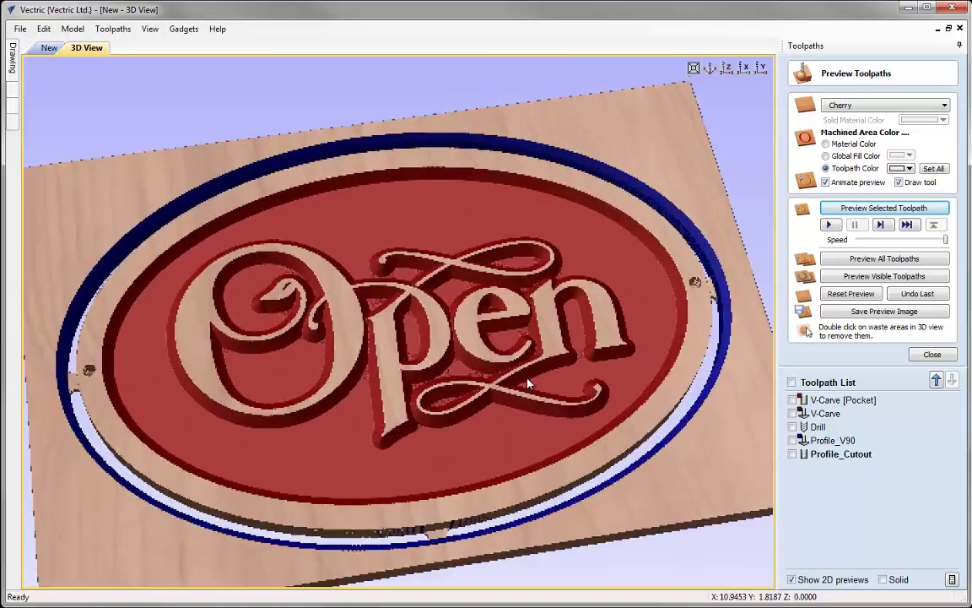
scroll(435, 295, "up", 5)
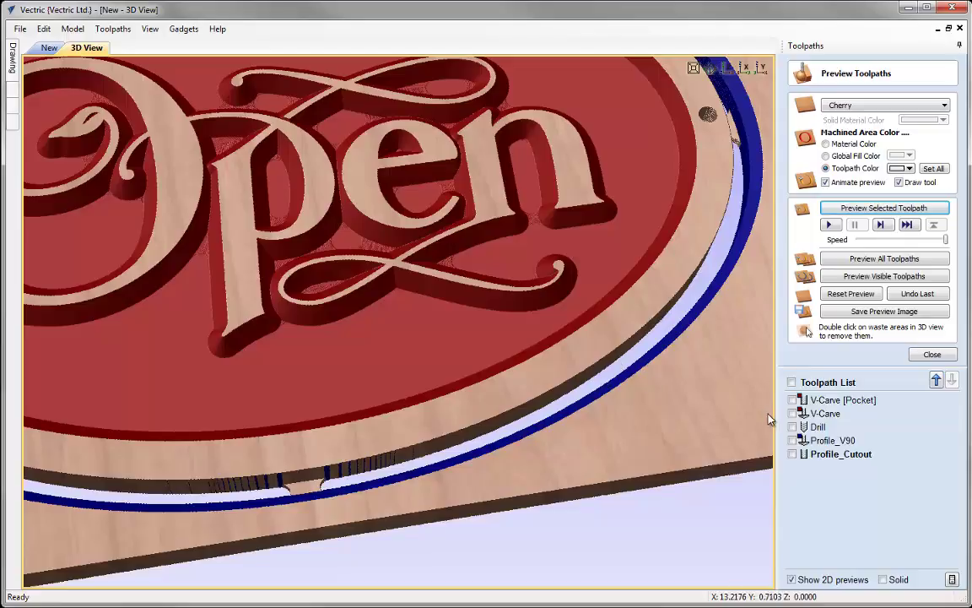
- Undo the last previewed cut and close the toolpath preview
mouse_move(831, 446)
left_click(906, 294)
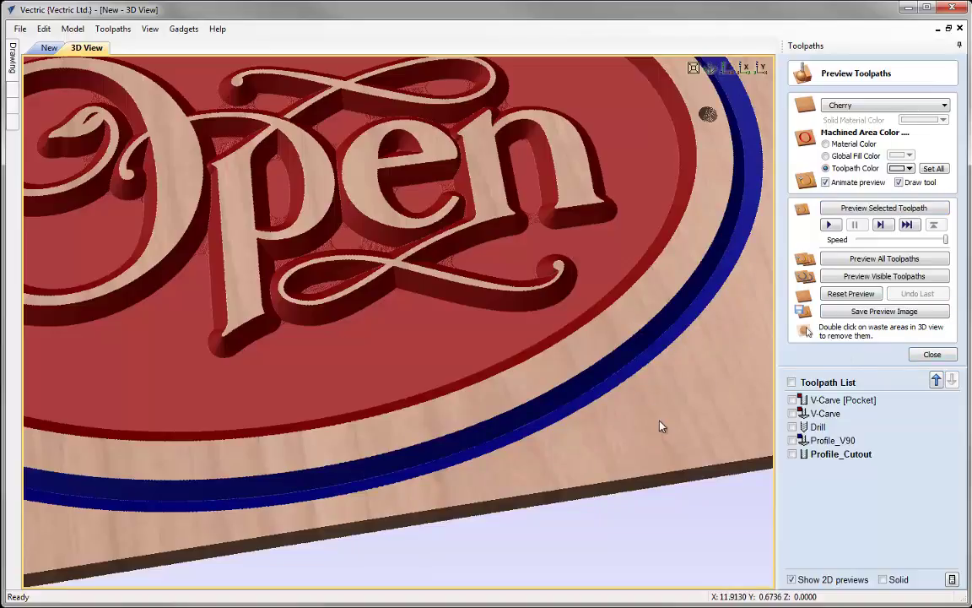
left_click(932, 355)
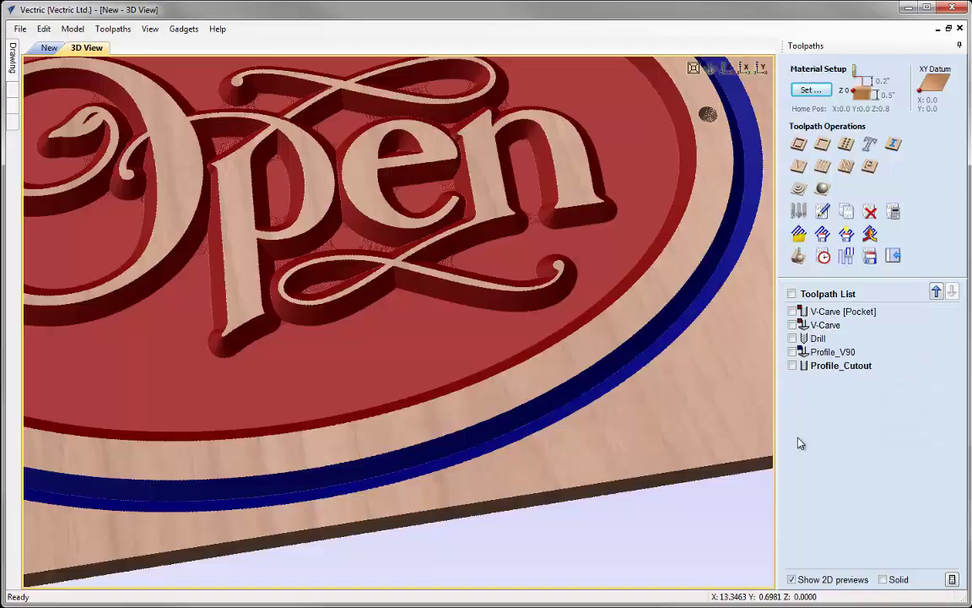
- Edit Profile_Cutout to use a 0.15-inch allowance offset with advanced options shown, and recalculate it despite the cut-through depth
left_click(823, 211)
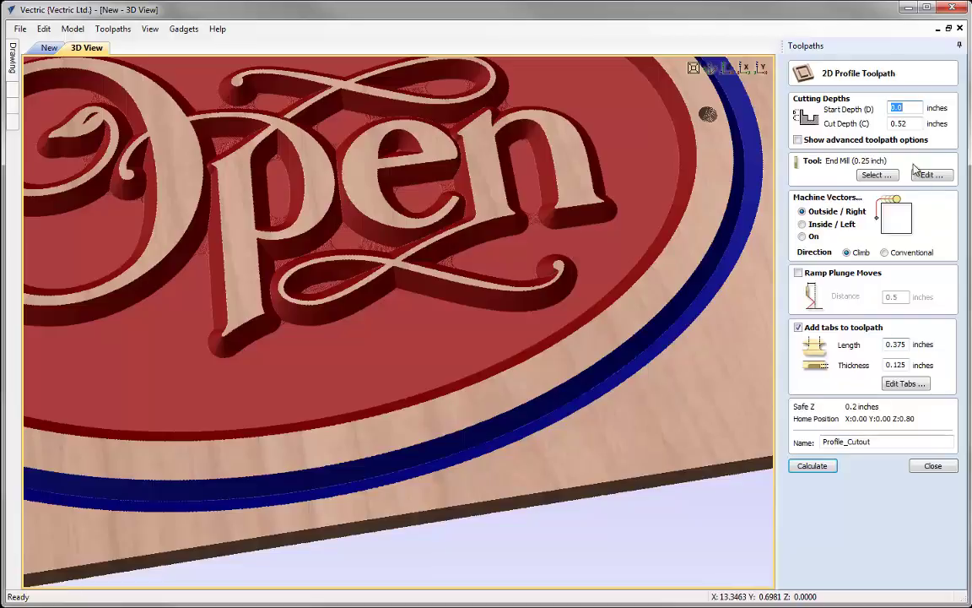
left_click(798, 140)
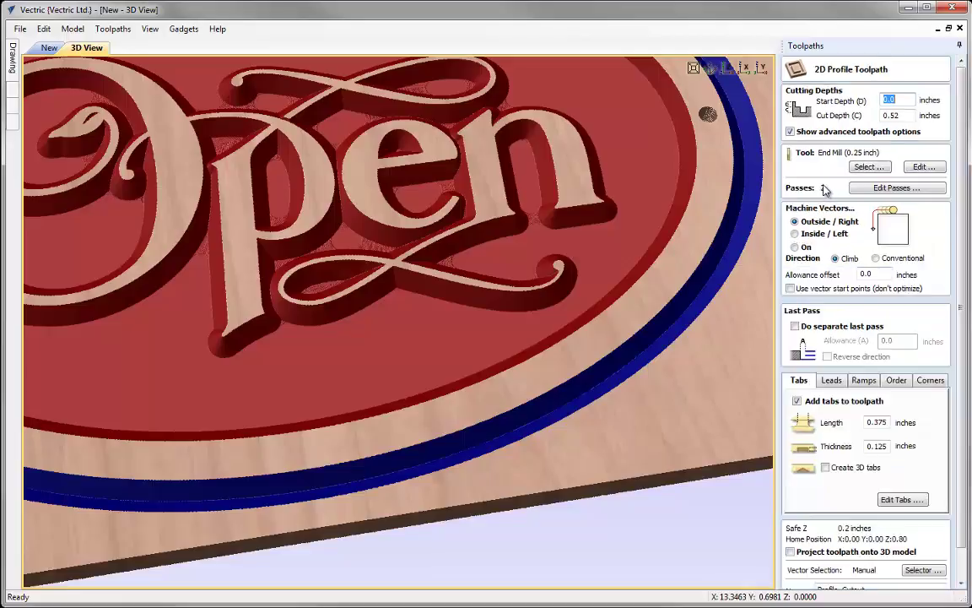
left_click(879, 276)
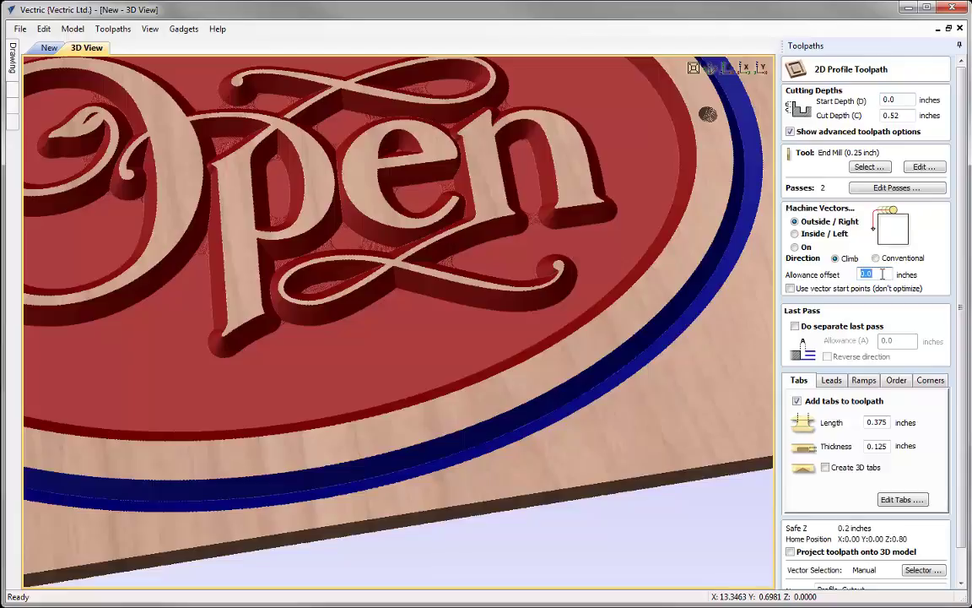
type("0.15")
scroll(936, 296, "down", 1)
left_click(805, 580)
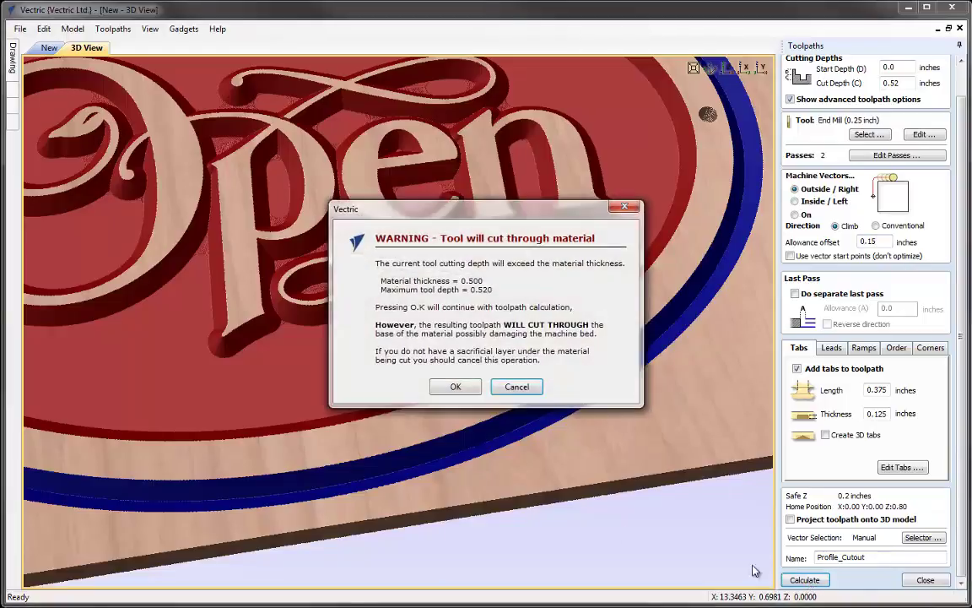
left_click(455, 387)
- Preview the recalculated Profile_Cutout toolpath, hide its toolpath lines, and inspect the oval's bevelled edge
scroll(705, 155, "down", 5)
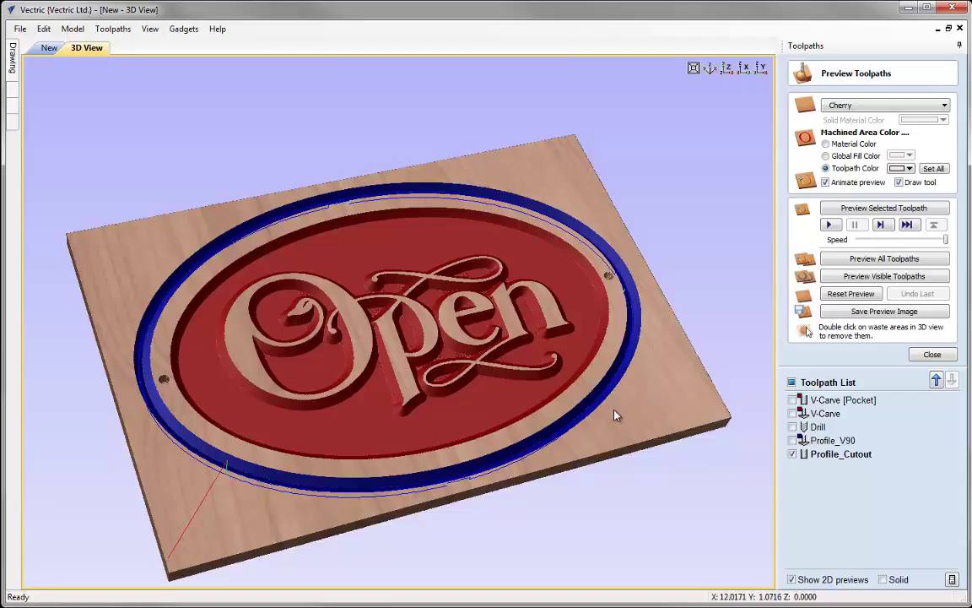
left_click(848, 209)
left_click(793, 383)
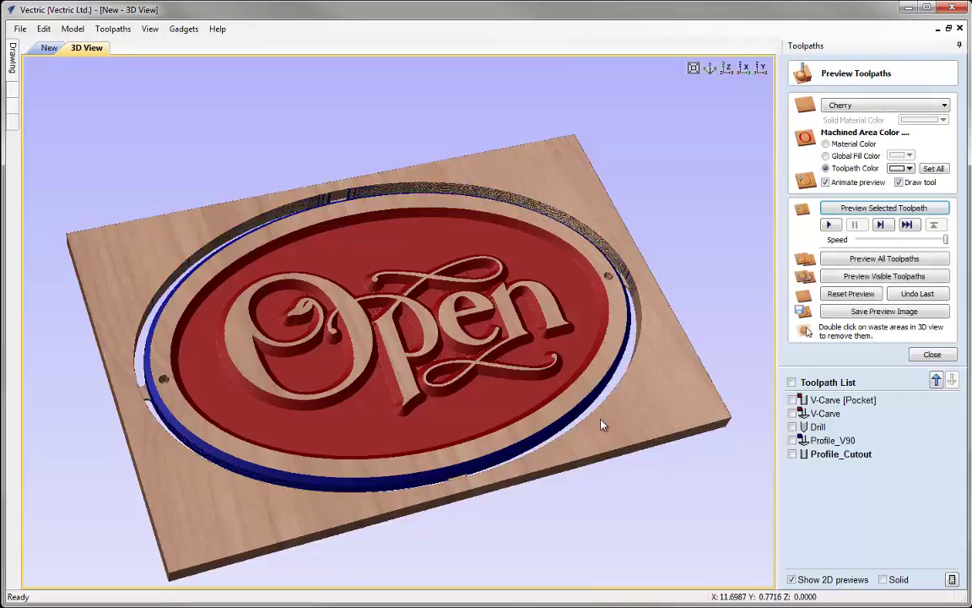
scroll(582, 414, "up", 4)
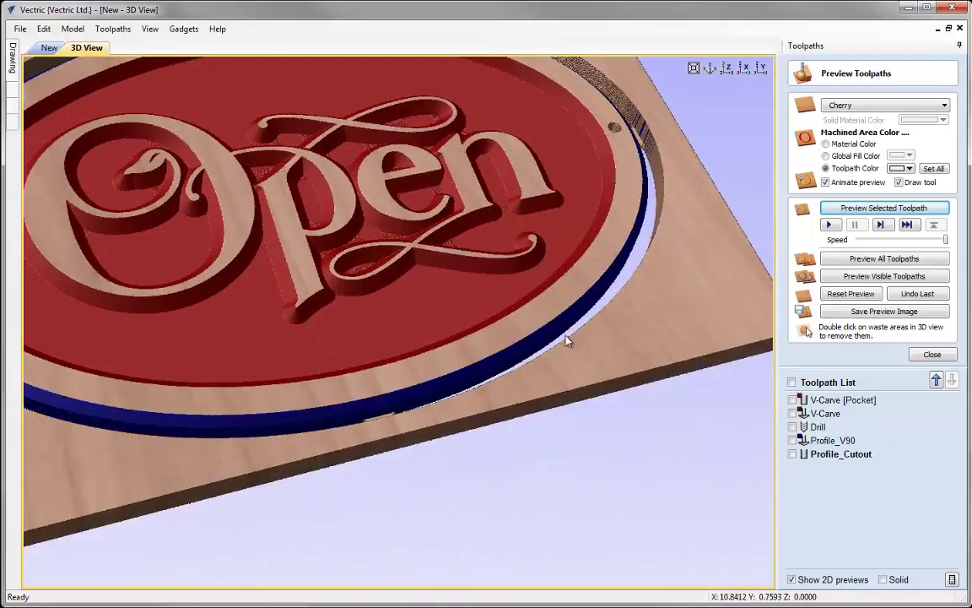
- Examine the oval's bevelled edge up close and change the Profile_V90 toolpath colour to bright blue
scroll(587, 359, "up", 2)
scroll(601, 355, "up", 2)
left_click_drag(483, 412, 380, 372)
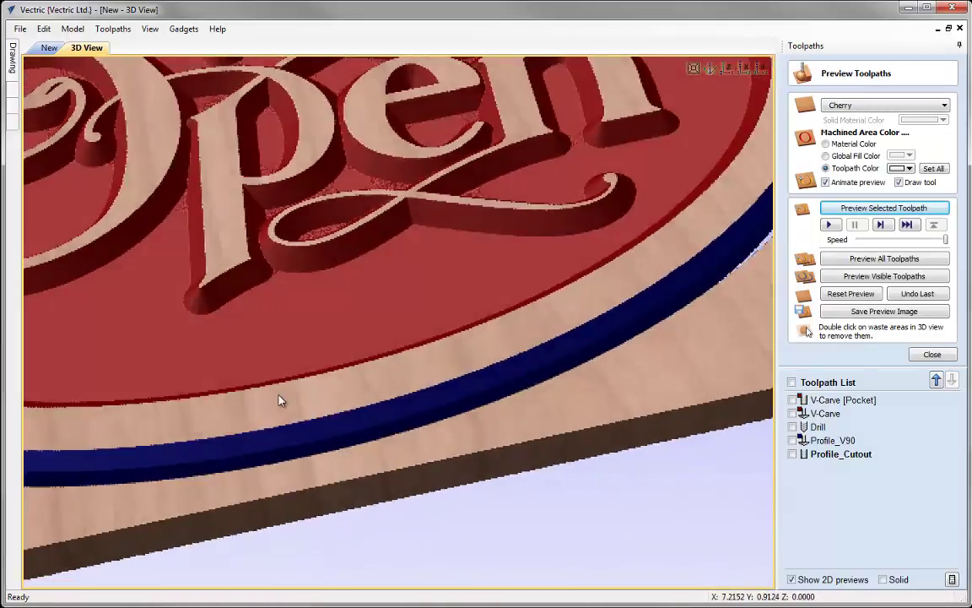
left_click_drag(282, 401, 204, 448)
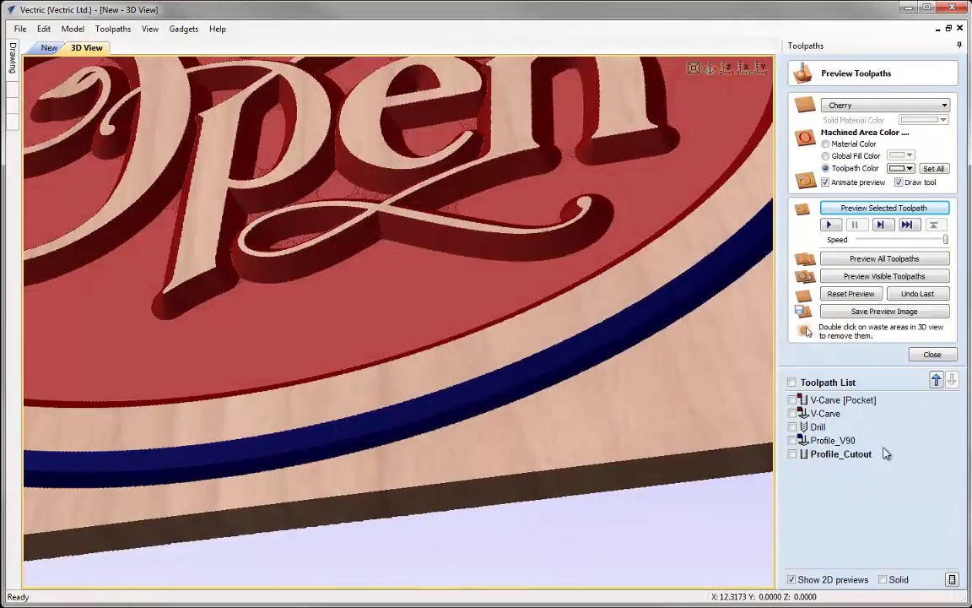
left_click(834, 440)
left_click(908, 168)
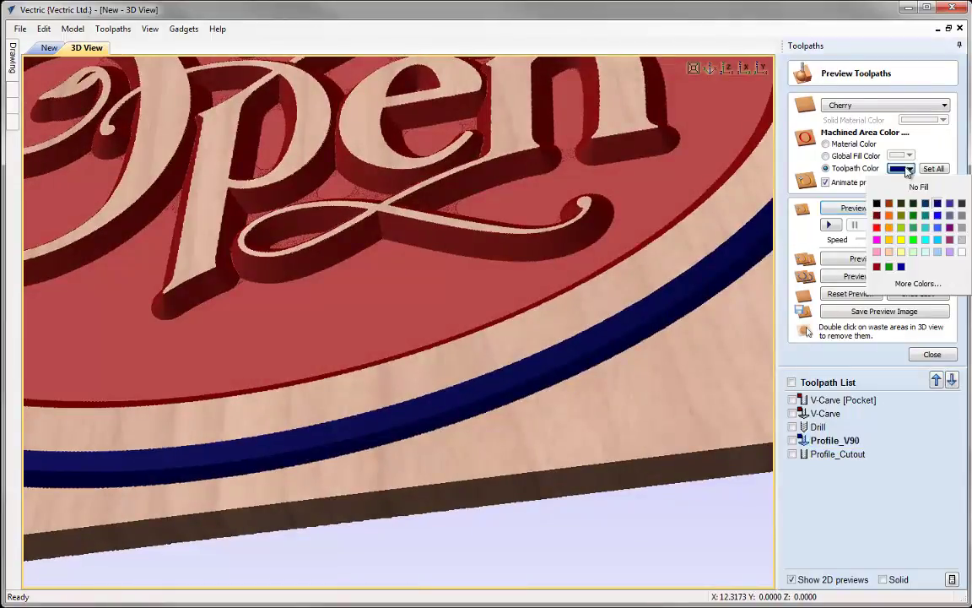
left_click(938, 215)
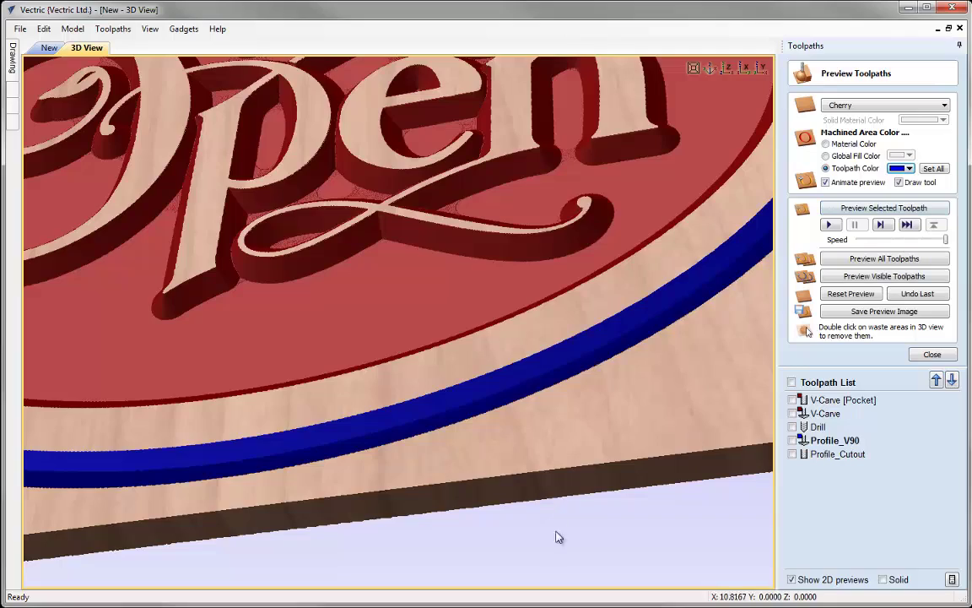
- Inspect the recoloured bevel, restore the isometric view of the whole sign, and close the toolpath preview
left_click_drag(482, 354, 481, 283)
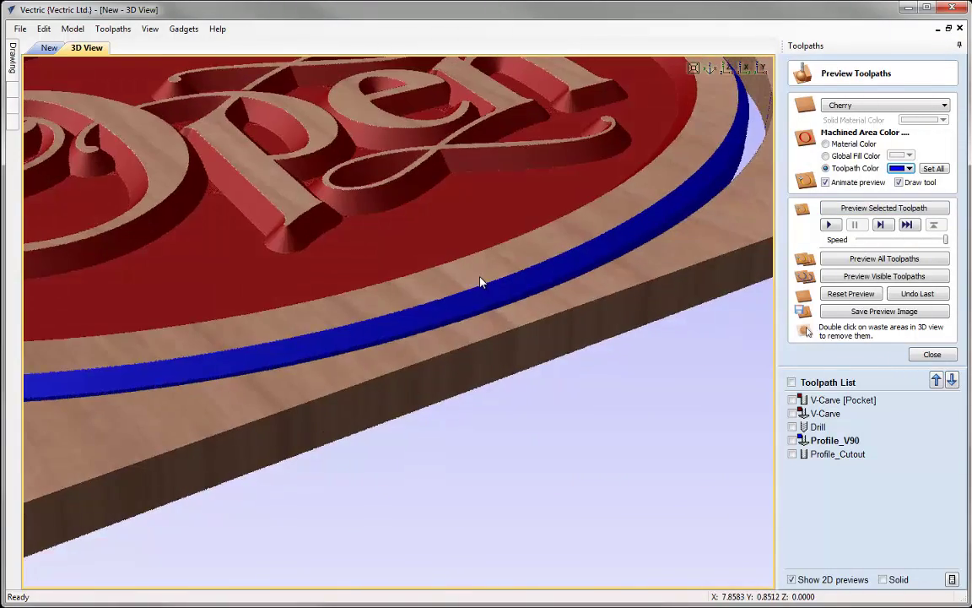
scroll(417, 403, "down", 5)
left_click_drag(417, 404, 380, 338)
left_click(709, 68)
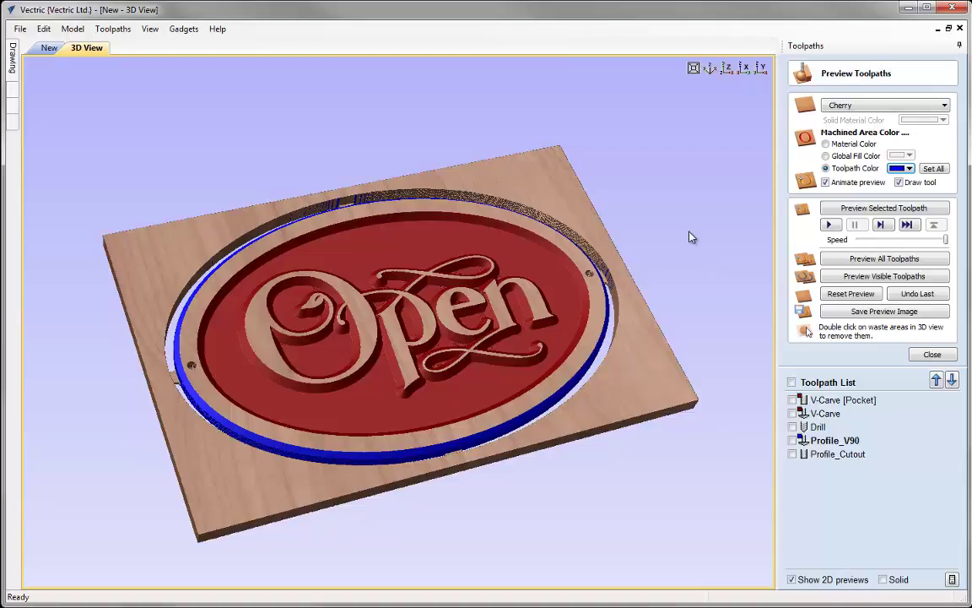
left_click(932, 354)
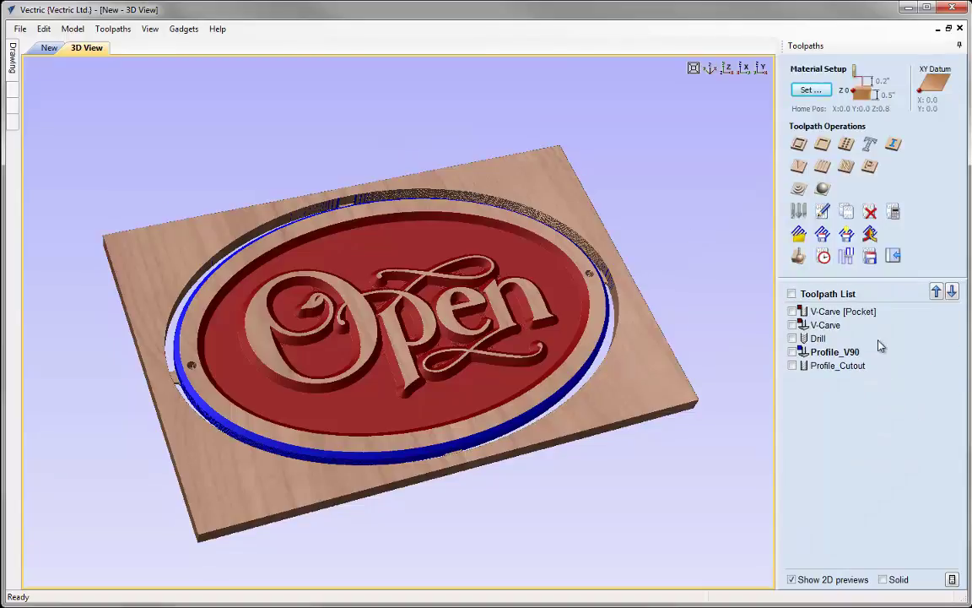
- Try to save the V-Carve [Pocket] toolpath as V-Carve [Pocket].tap with the G Code (inch) (*.tap) post processor
left_click(848, 311)
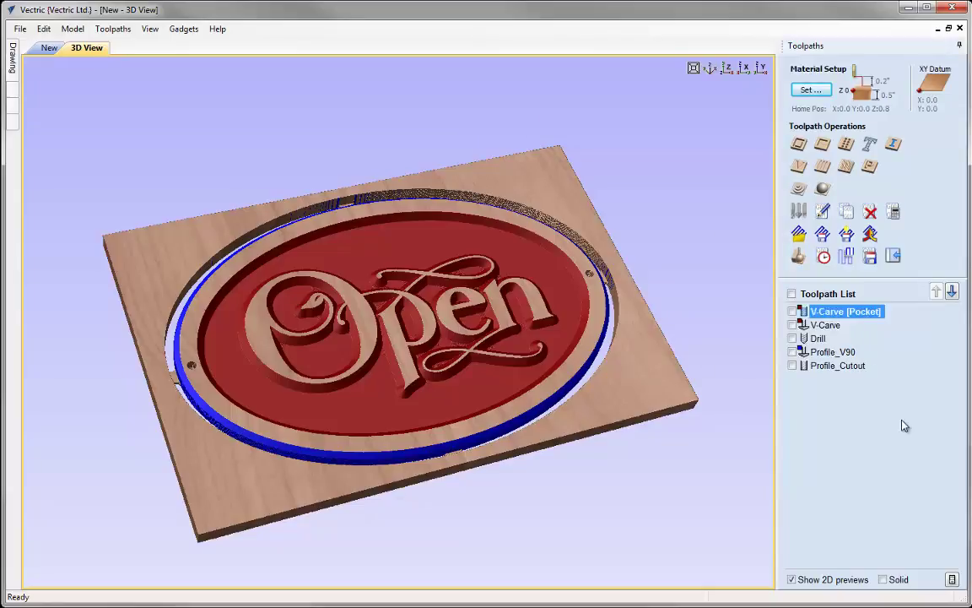
left_click(870, 261)
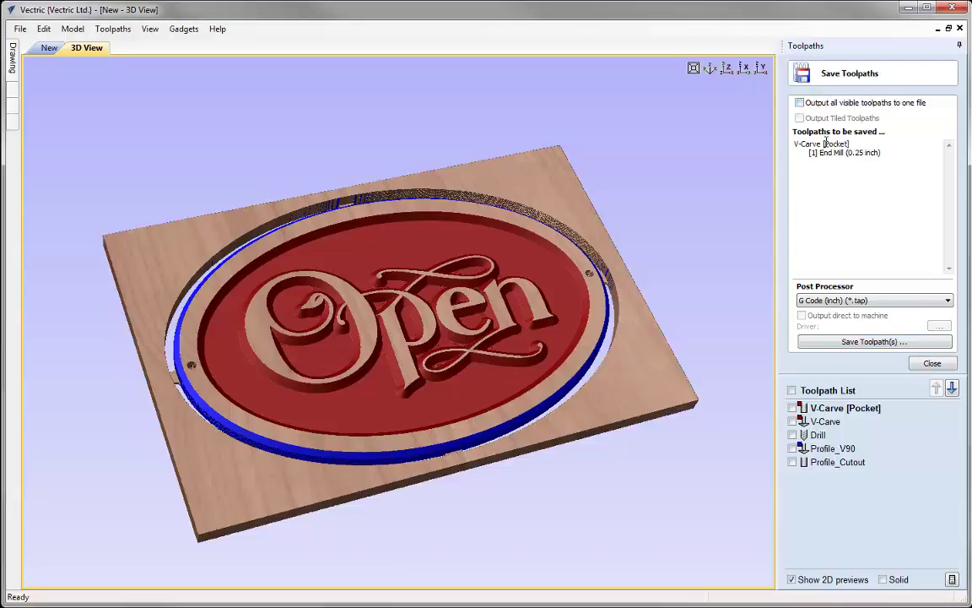
left_click(947, 301)
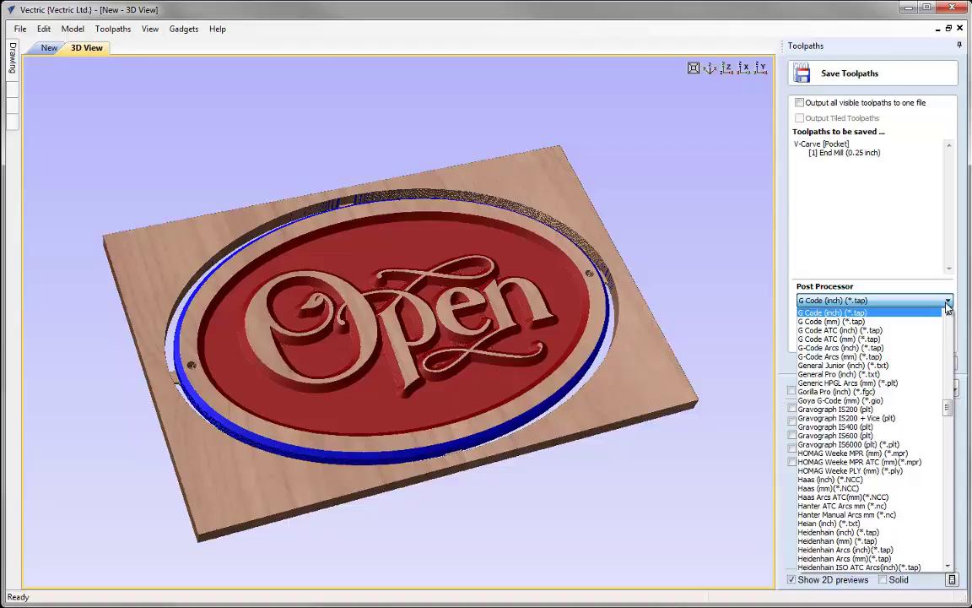
left_click(880, 315)
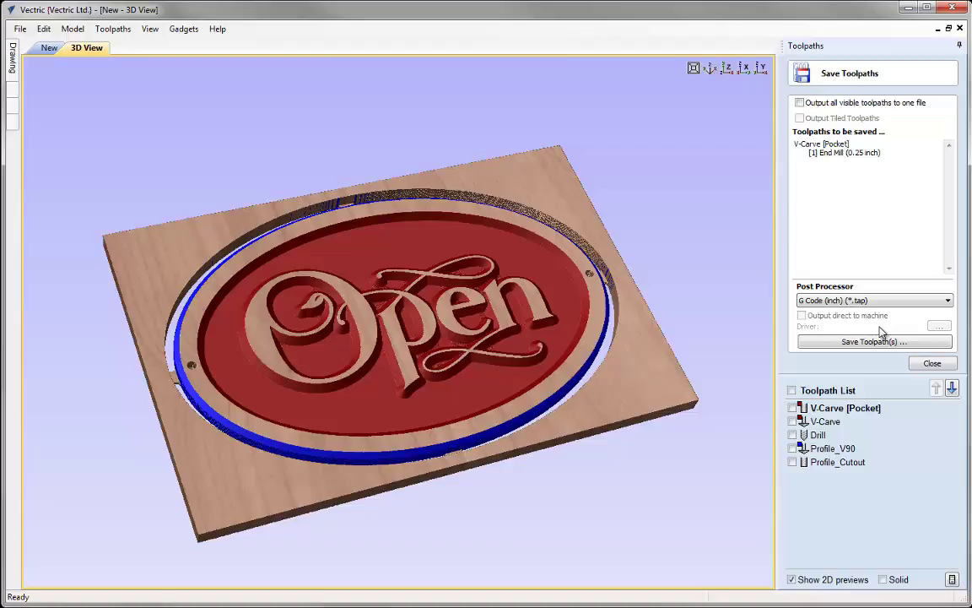
left_click(913, 342)
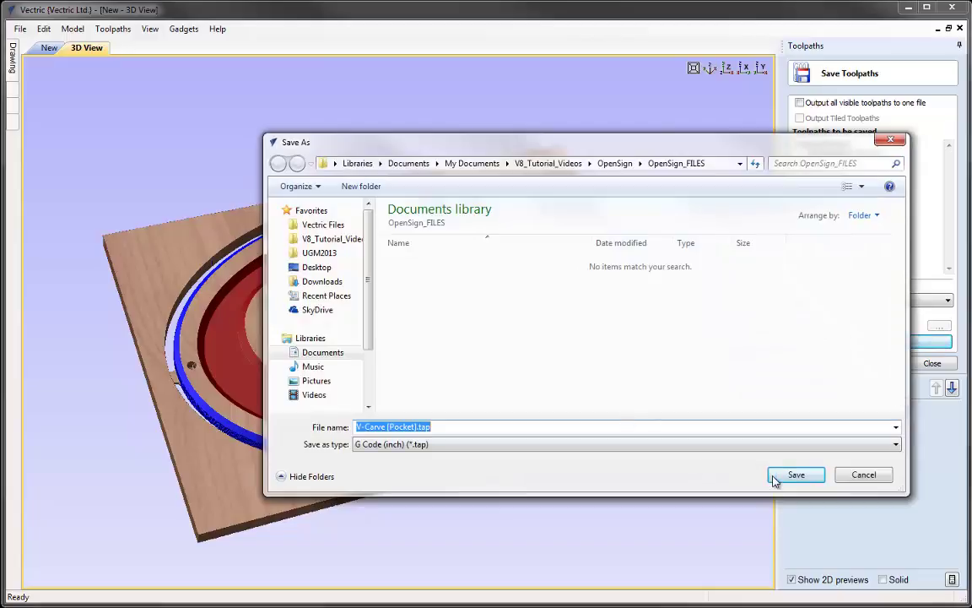
left_click(864, 476)
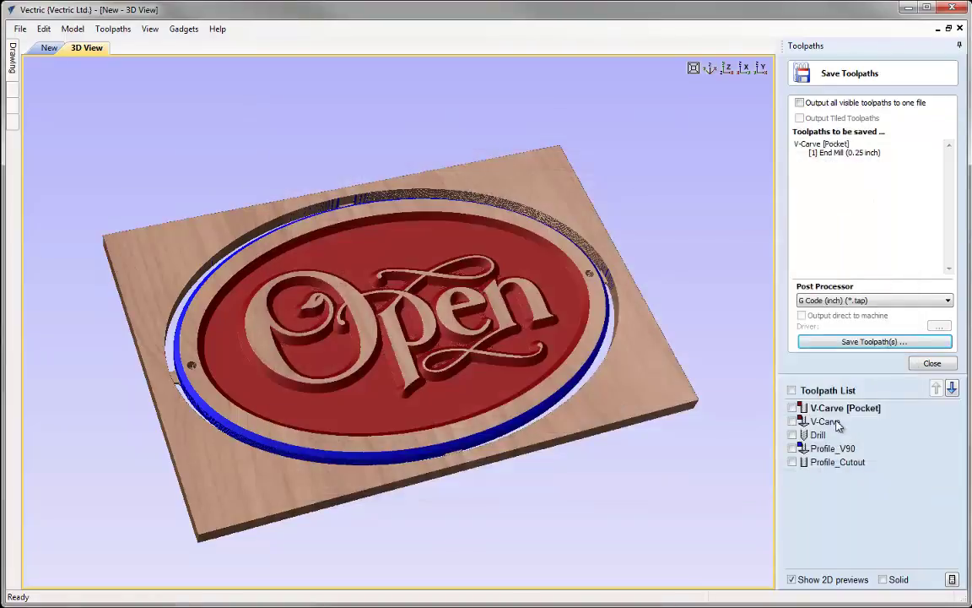
- Review which tool the V-Carve, Drill and Profile_V90 toolpaths would be output with, and close the toolpath saving form
left_click(825, 421)
left_click(823, 435)
left_click(823, 448)
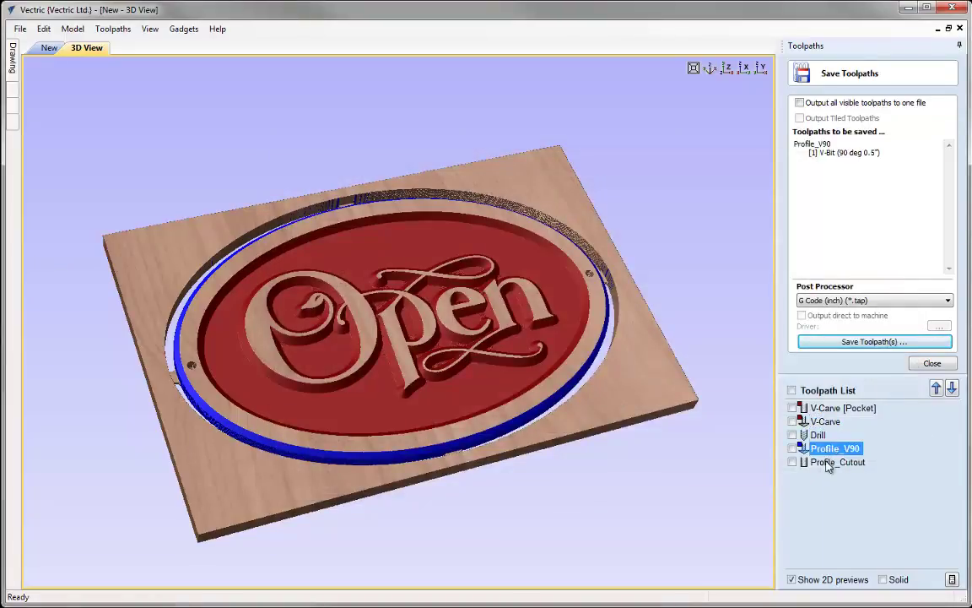
left_click(826, 422)
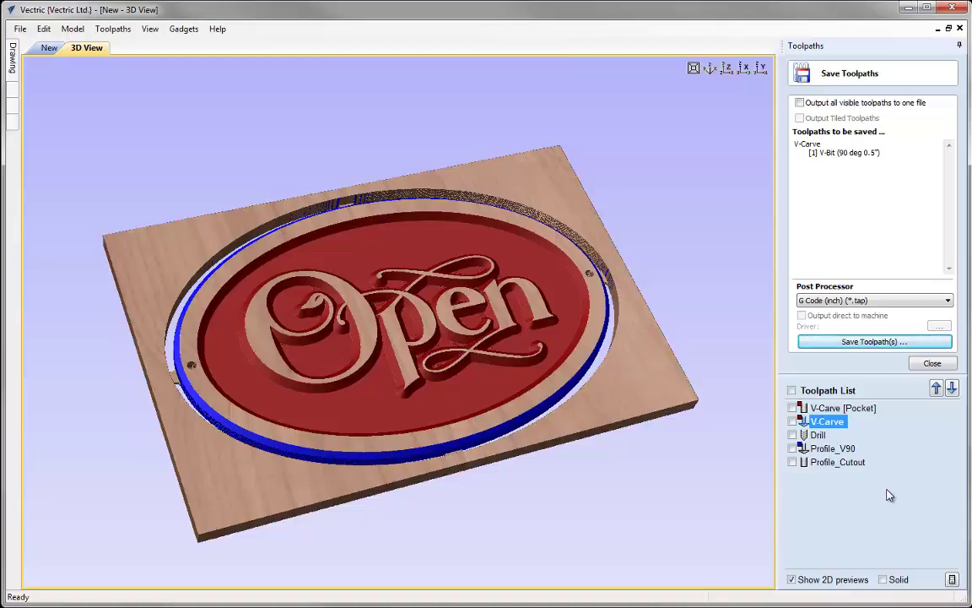
left_click(932, 363)
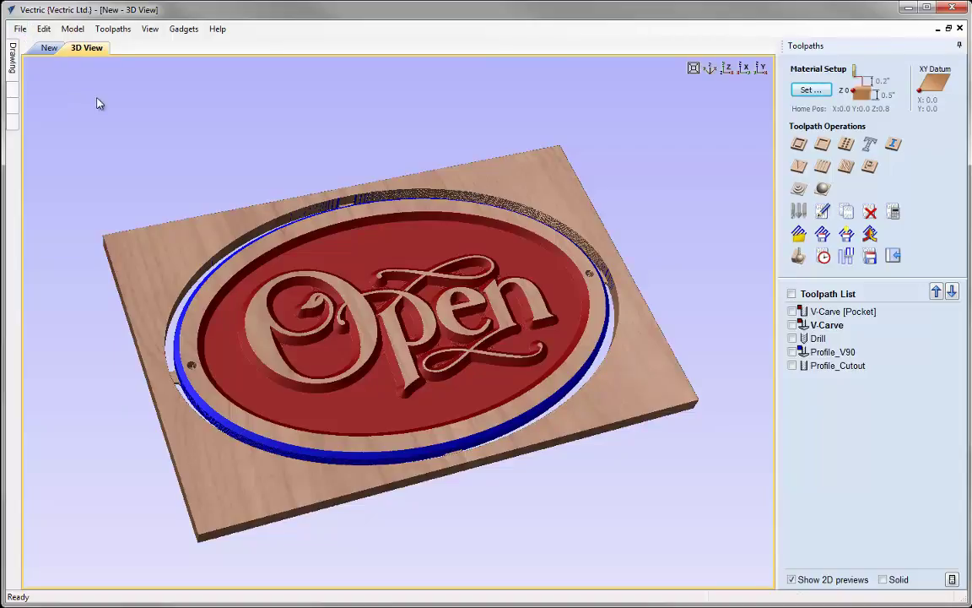
- Save the project as the VCarve file OpenSign_TOOLPATH in the OpenSign_FILES folder
left_click(19, 29)
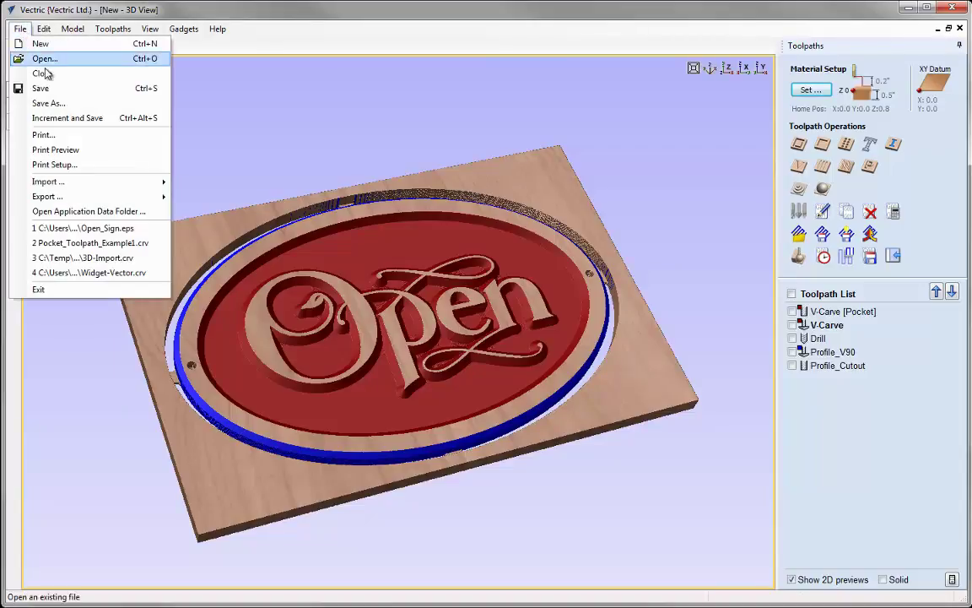
left_click(49, 103)
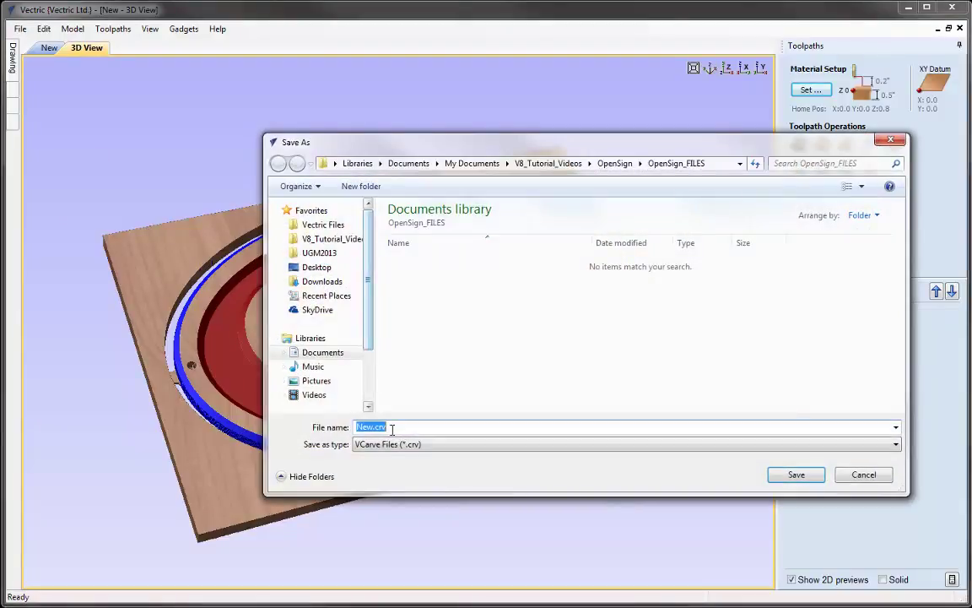
type("OPenSign")
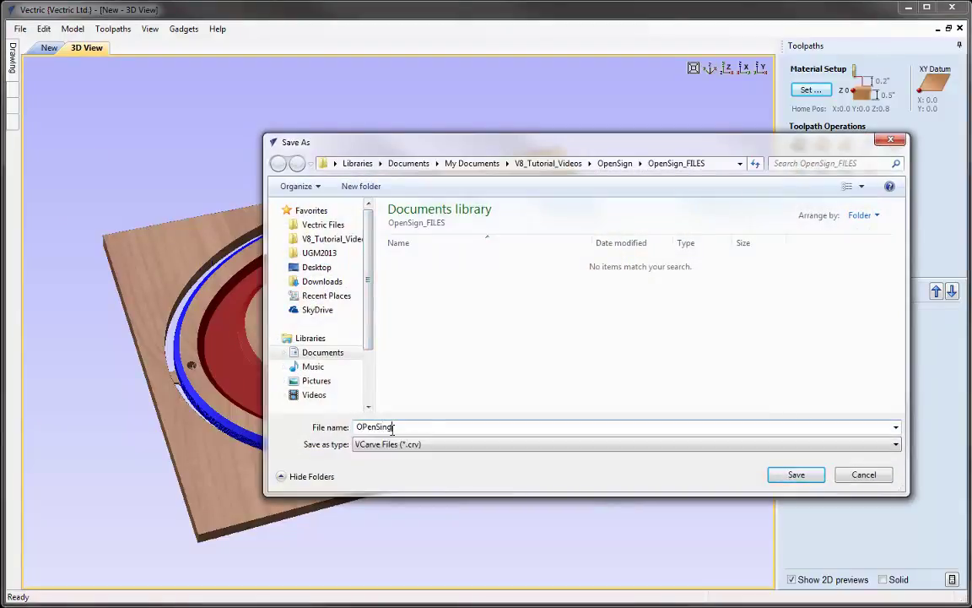
key("BackSpace")
key("BackSpace")
key("BackSpace")
key("BackSpace")
key("BackSpace")
key("BackSpace")
key("BackSpace")
type("penSign_ TOOLPATH")
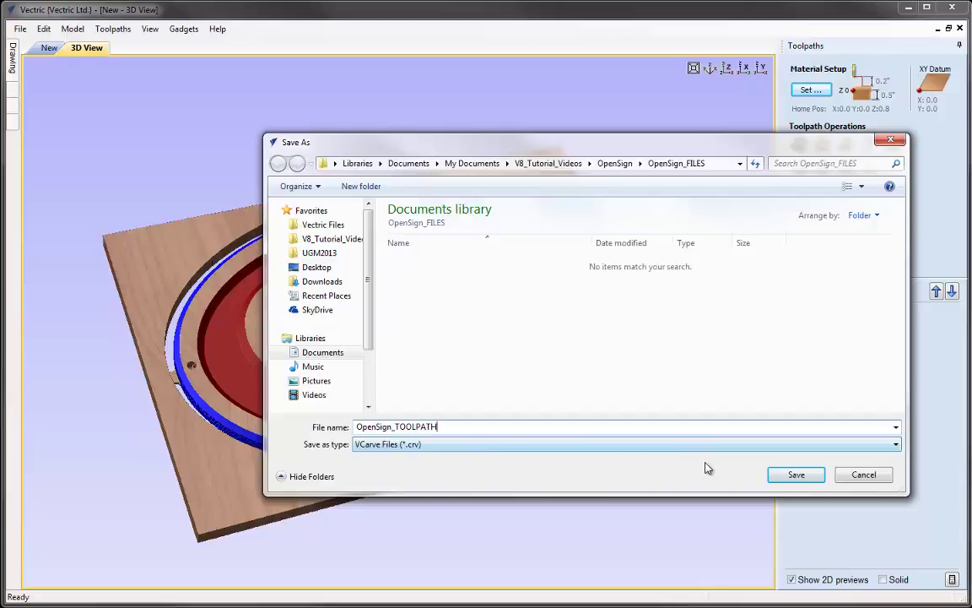
left_click(796, 475)
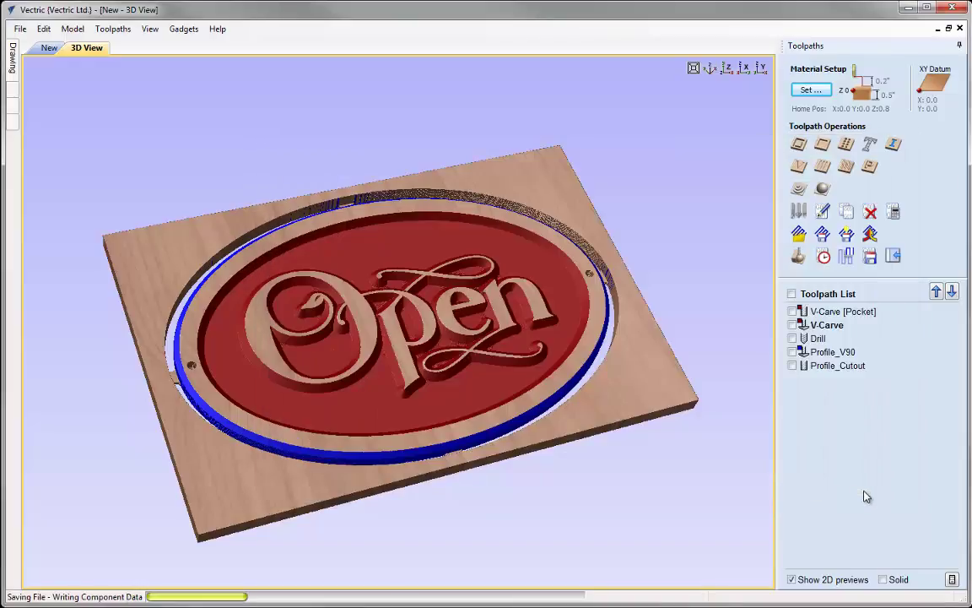